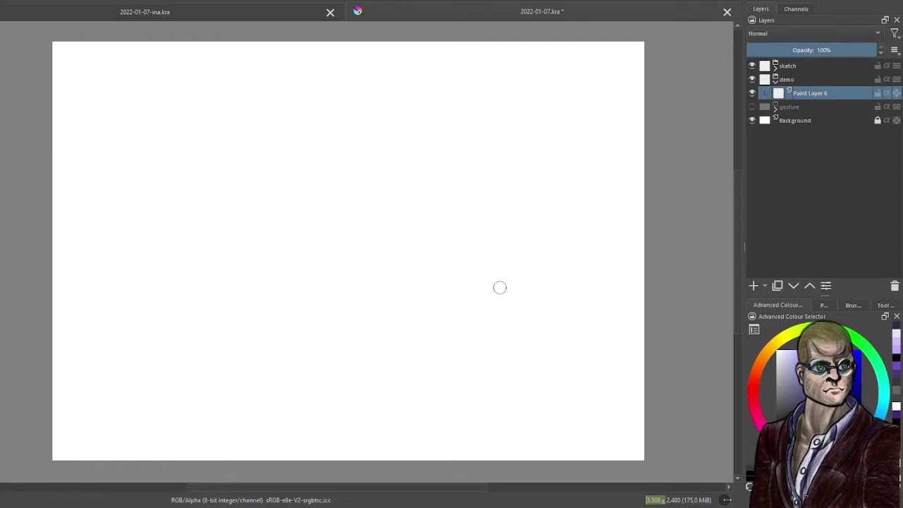
click(851, 305)
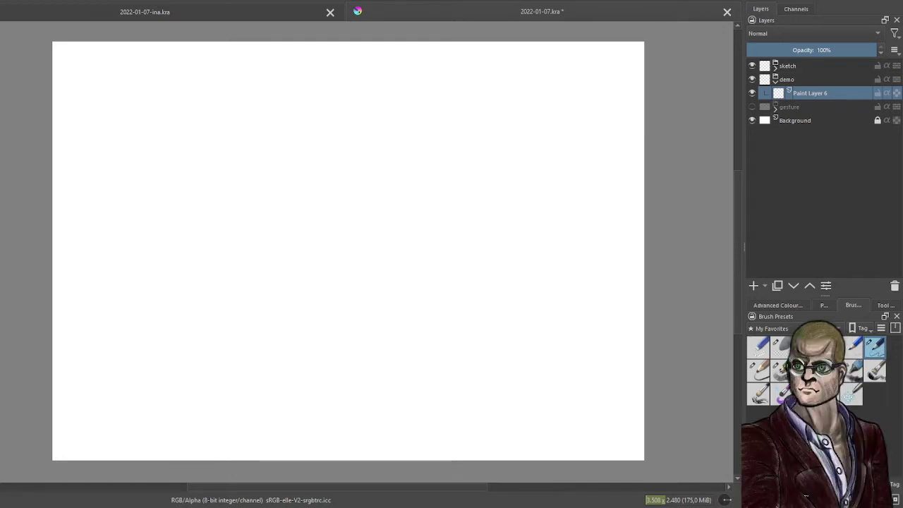
drag(339, 215, 493, 225)
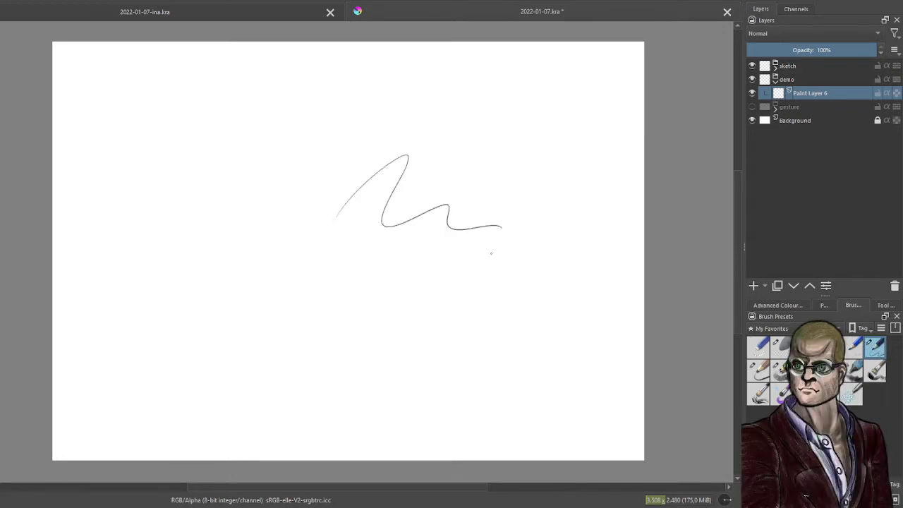
key(ctrl+z)
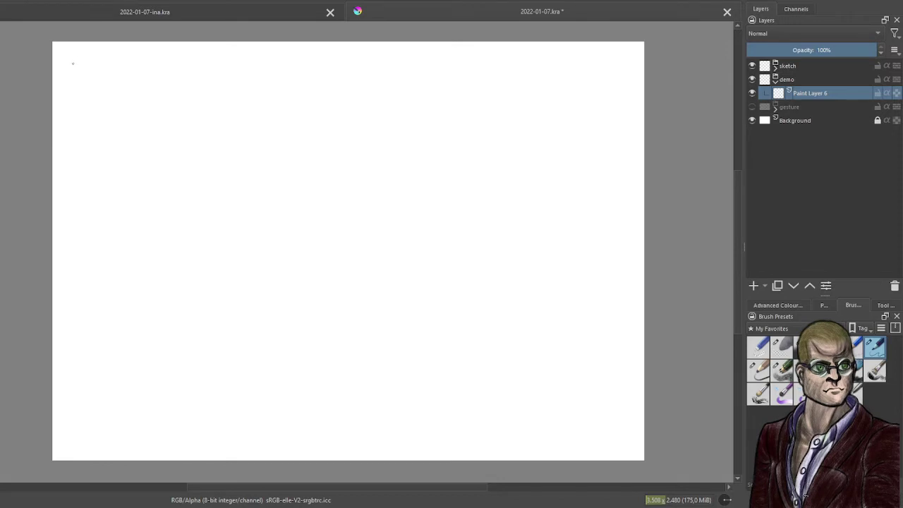
Handwrite the heading "character design" in the page's upper corner, with the items "1. face" and "2. body" beneath it
mouse_move(84, 56)
mouse_down()
mouse_move(88, 70)
mouse_move(121, 62)
mouse_move(125, 70)
mouse_move(205, 64)
mouse_move(196, 74)
mouse_move(219, 67)
mouse_up()
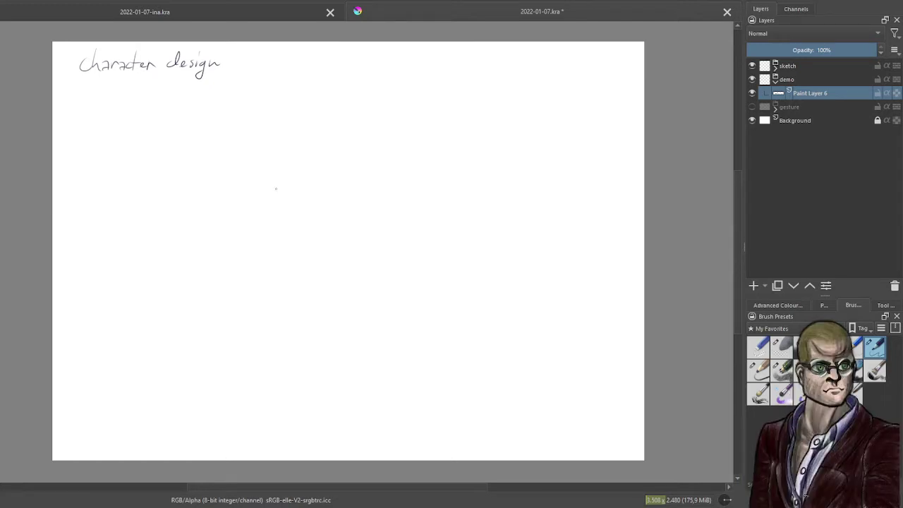
drag(86, 97, 85, 107)
click(90, 105)
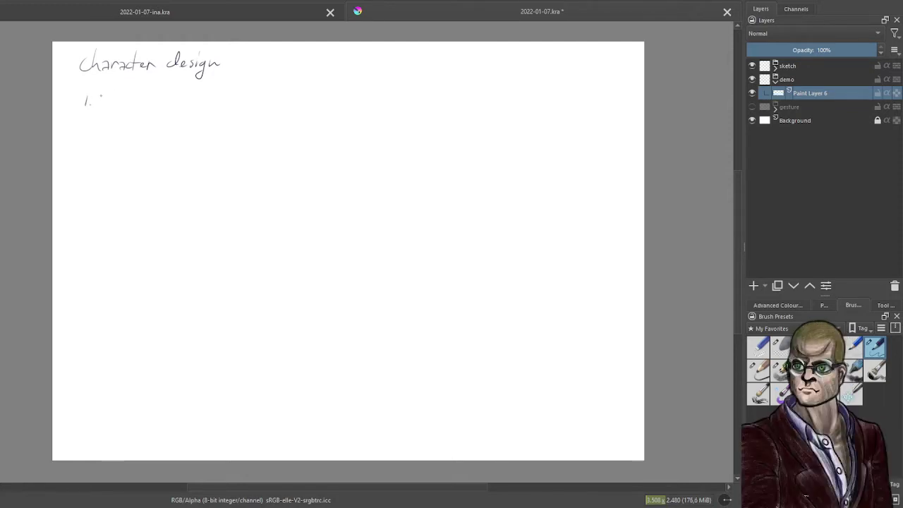
mouse_move(103, 91)
mouse_down()
mouse_move(101, 111)
mouse_move(108, 99)
mouse_move(117, 104)
mouse_up()
mouse_move(178, 94)
mouse_down()
mouse_move(202, 100)
mouse_move(220, 87)
mouse_move(218, 111)
mouse_up()
click(189, 99)
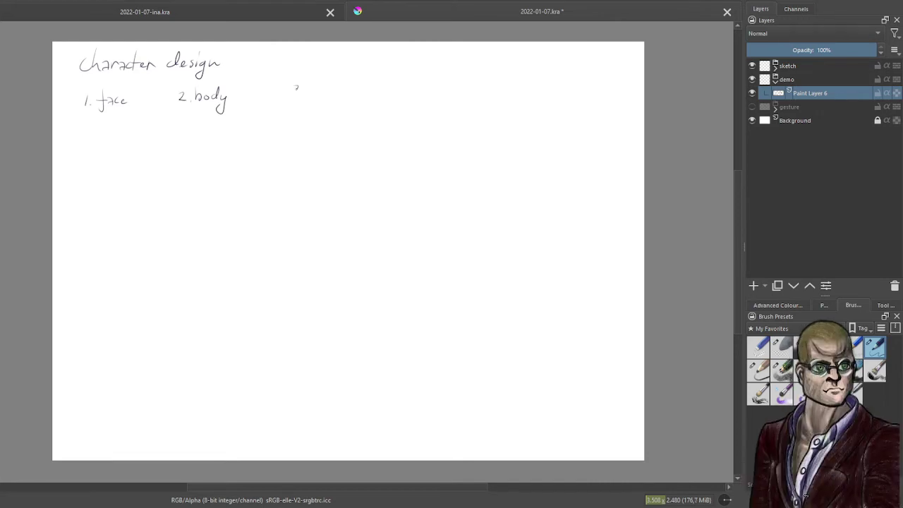
Handwrite a third item, "3. posture", in the same row after "2. body"
click(304, 97)
mouse_move(295, 87)
mouse_down()
mouse_move(312, 103)
mouse_move(323, 92)
mouse_up()
mouse_move(331, 87)
mouse_down()
mouse_move(326, 94)
mouse_move(341, 87)
mouse_up()
drag(340, 88, 366, 90)
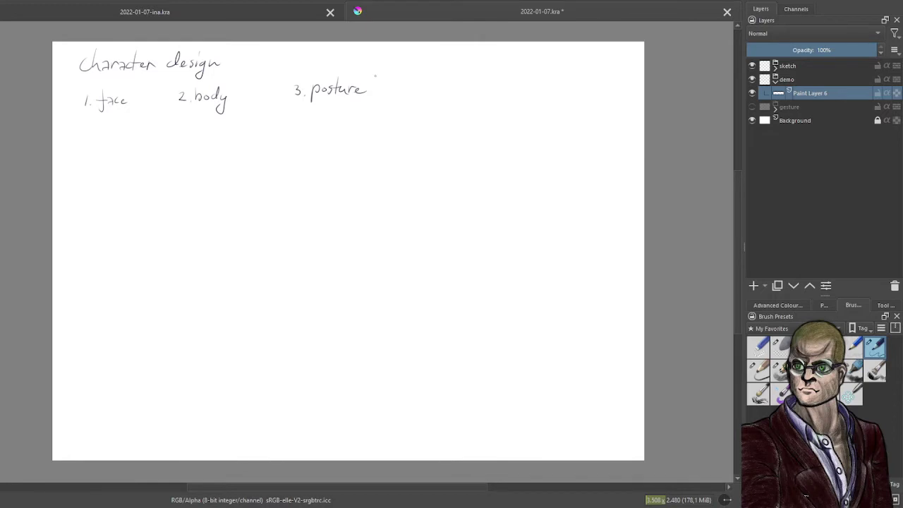
On a new paint layer, sketch a front-view head under "1. face" from crossed guide lines, a circle and a domed cranium with straight sides
drag(151, 180, 239, 173)
scroll(229, 173, up, 1)
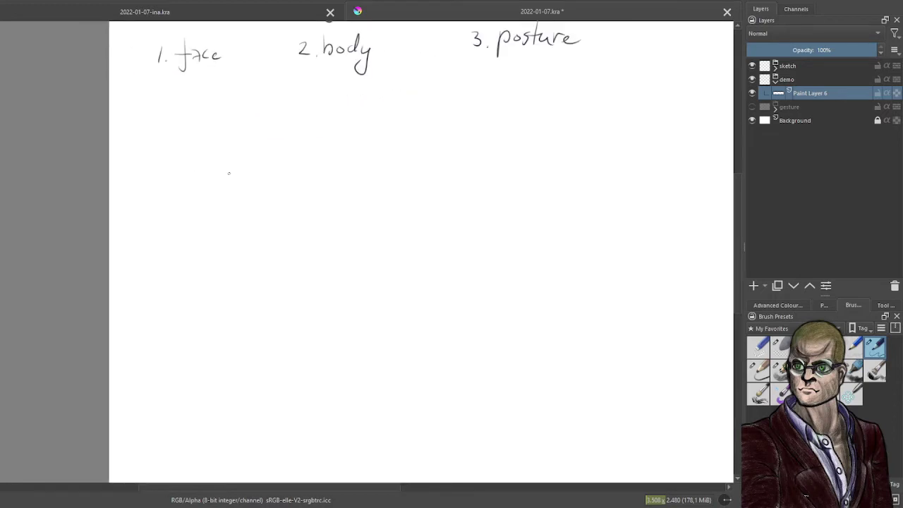
click(762, 286)
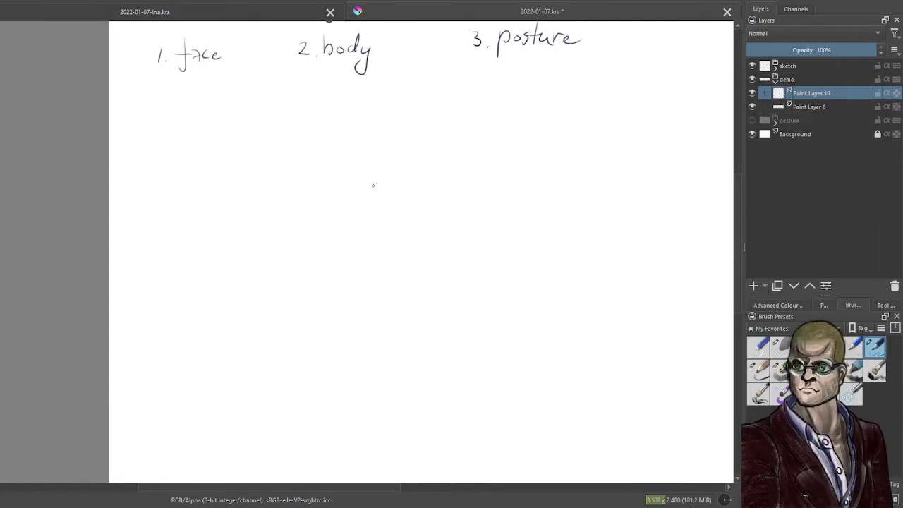
click(755, 306)
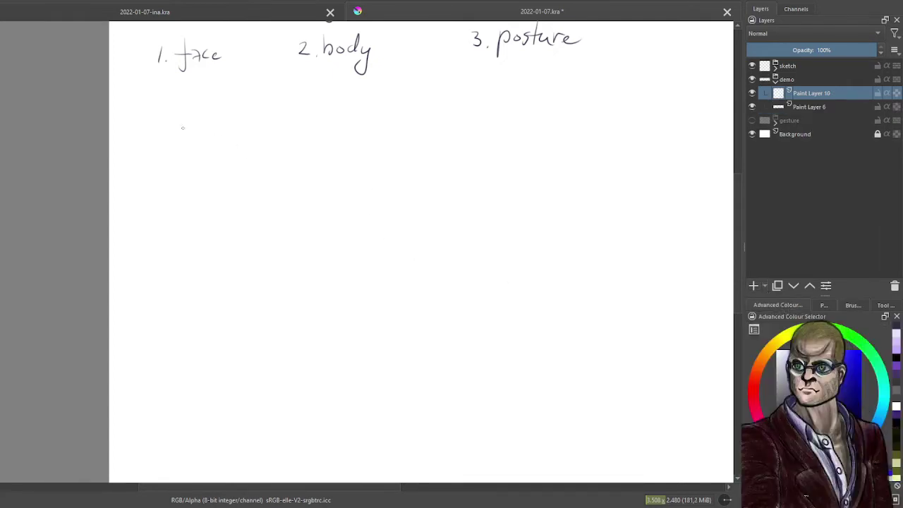
drag(187, 116, 187, 168)
drag(165, 137, 206, 137)
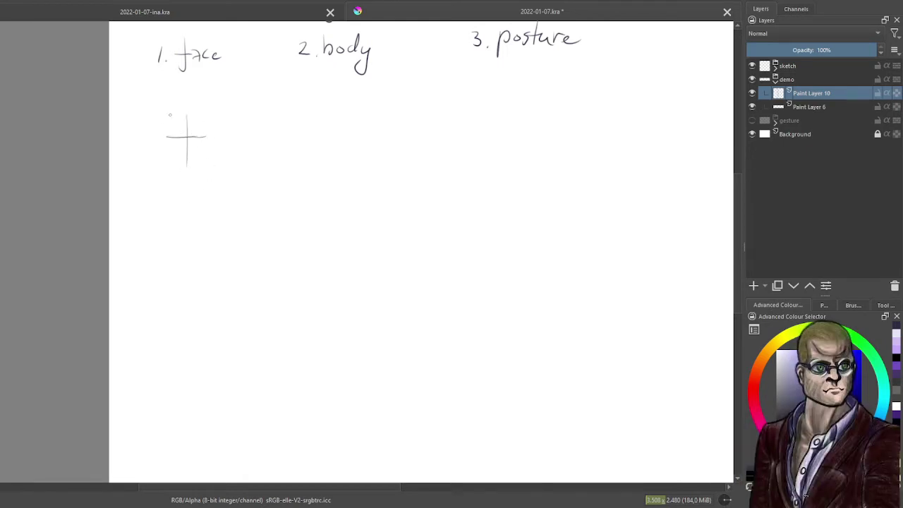
mouse_move(170, 116)
mouse_down()
mouse_move(198, 145)
mouse_move(173, 113)
mouse_move(188, 170)
mouse_up()
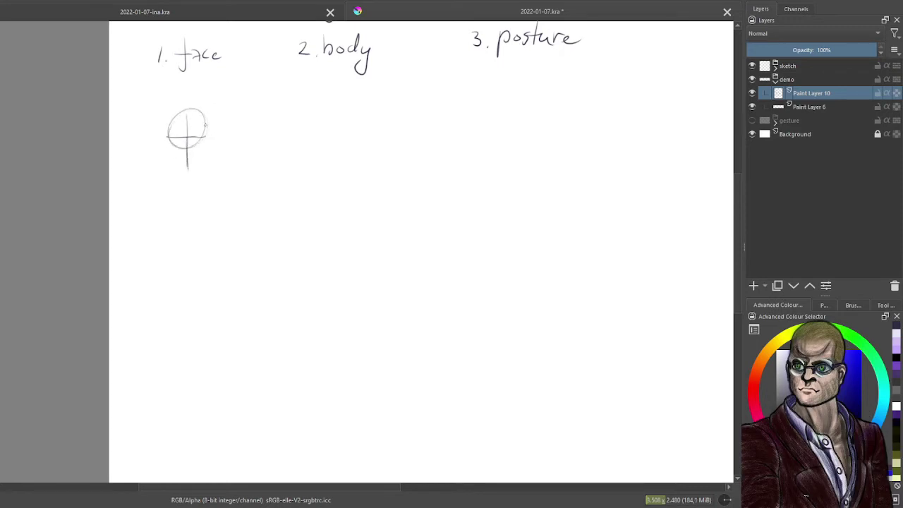
mouse_move(202, 114)
mouse_down()
mouse_move(203, 138)
mouse_move(171, 141)
mouse_move(183, 105)
mouse_move(201, 113)
mouse_move(173, 115)
mouse_up()
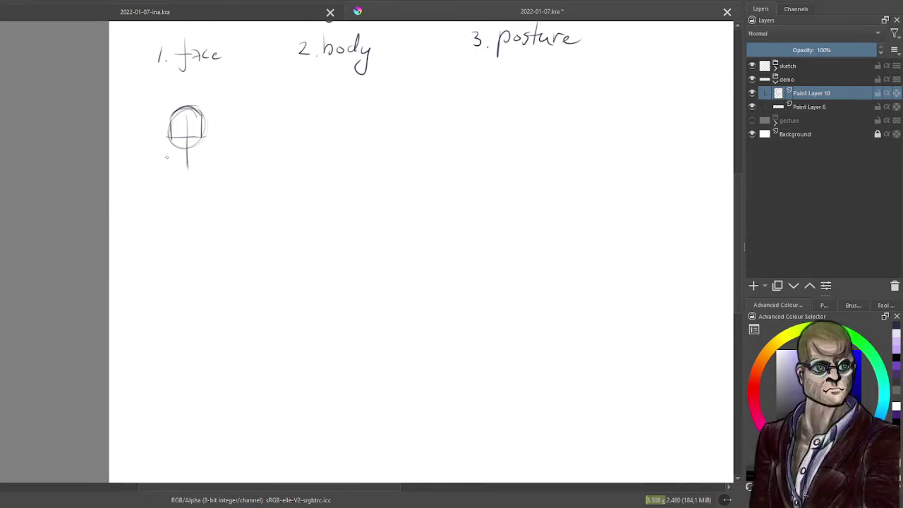
In dark red, mark the forehead curve, temples and a vertical proportion scale on the head, and draw two forehead profiles beside it
drag(179, 112, 194, 112)
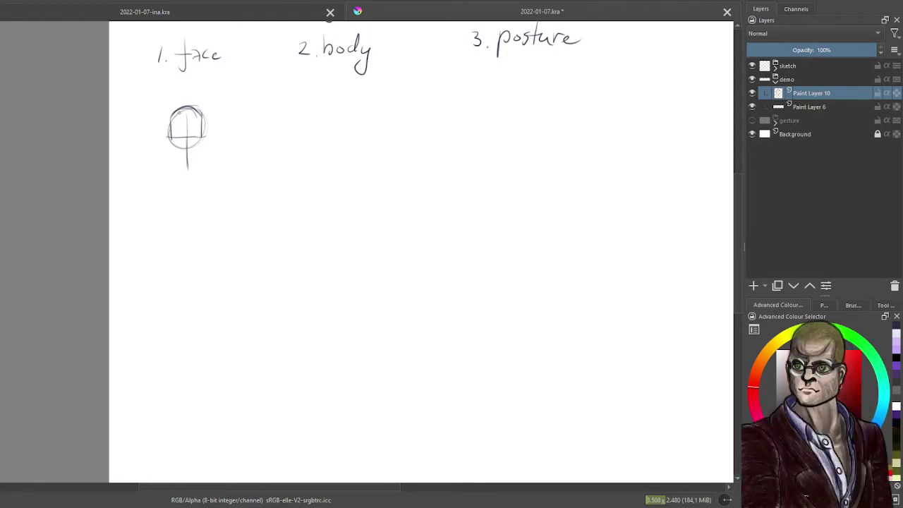
mouse_move(188, 112)
mouse_down()
mouse_move(180, 113)
mouse_move(248, 103)
mouse_up()
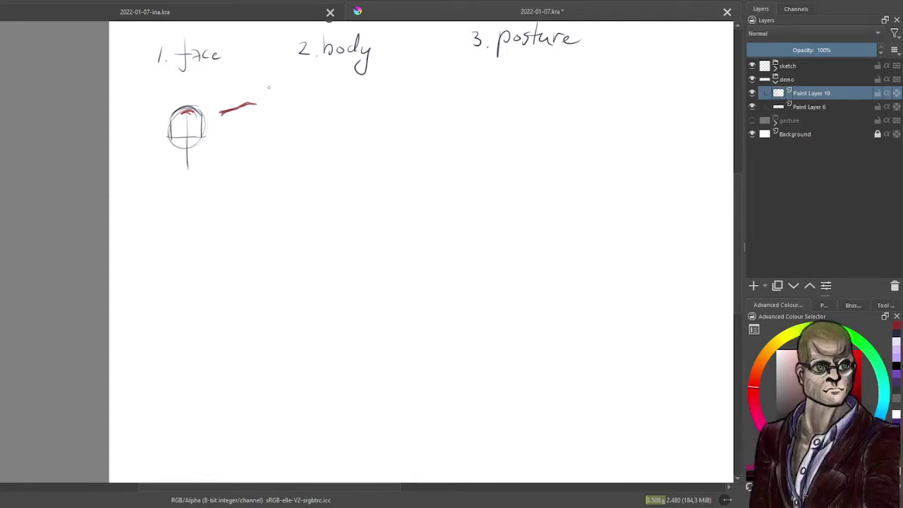
mouse_move(275, 107)
mouse_down()
mouse_move(316, 104)
mouse_move(286, 107)
mouse_move(318, 103)
mouse_up()
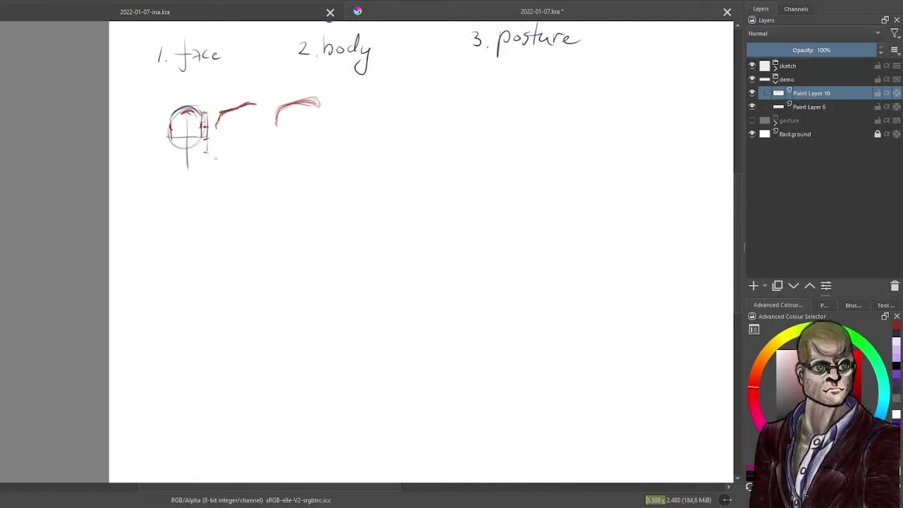
Mark the area between the brows and the nose bridge on the front-view head, and extend both side profiles downward to match
drag(170, 153, 272, 207)
scroll(187, 157, up, 1)
scroll(272, 206, up, 2)
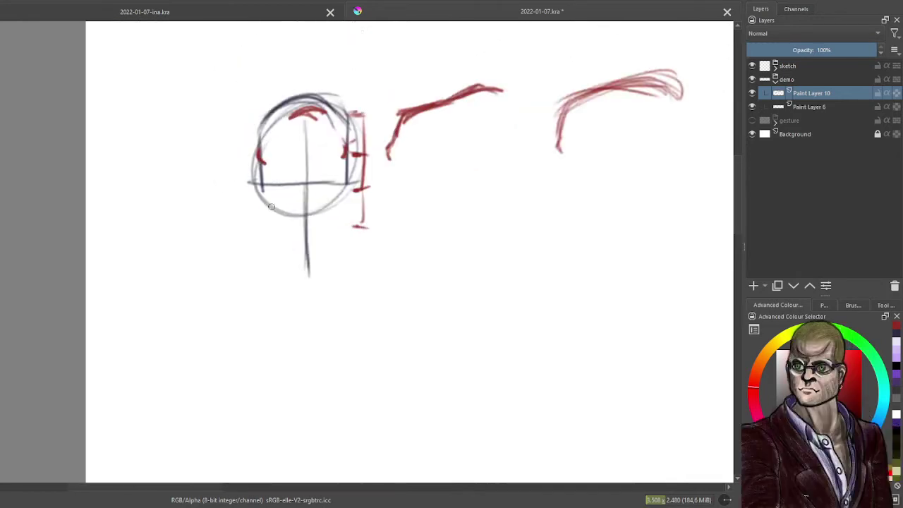
drag(327, 213, 286, 225)
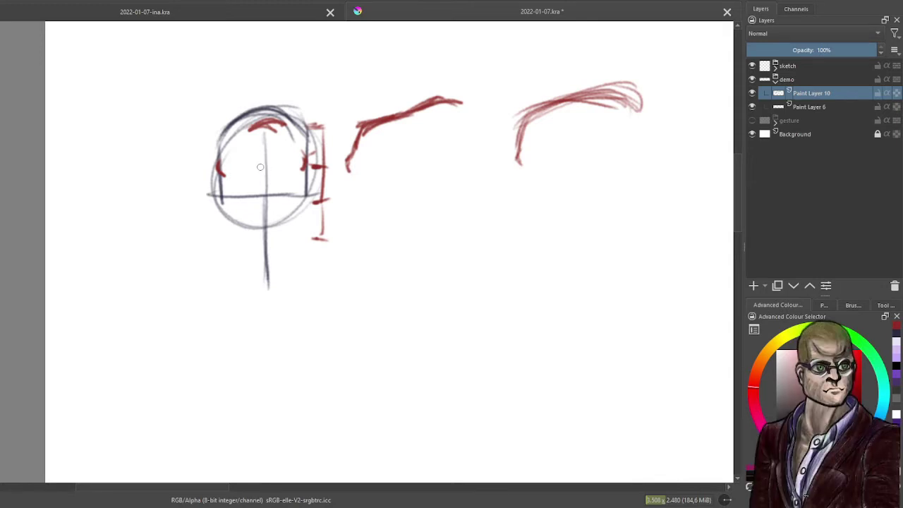
drag(258, 163, 269, 171)
drag(347, 170, 342, 181)
drag(522, 164, 528, 171)
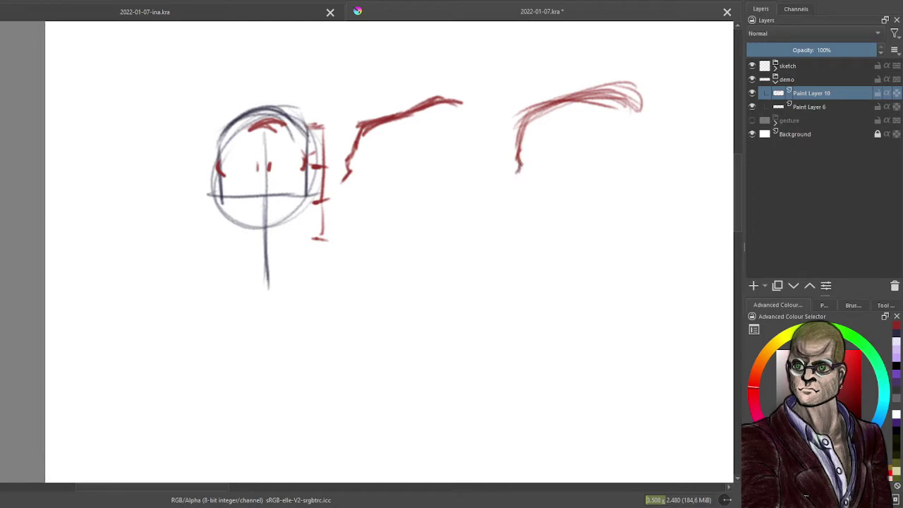
drag(517, 169, 511, 183)
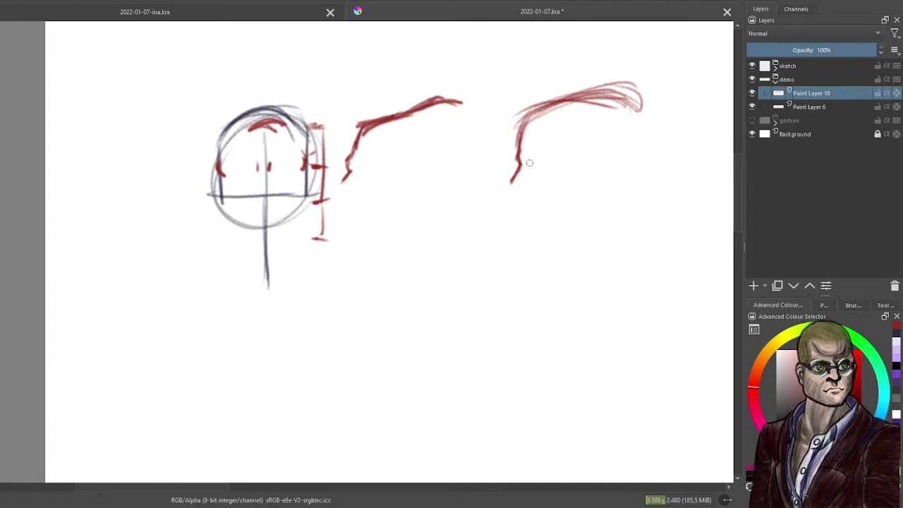
drag(531, 164, 538, 168)
key(ctrl+z)
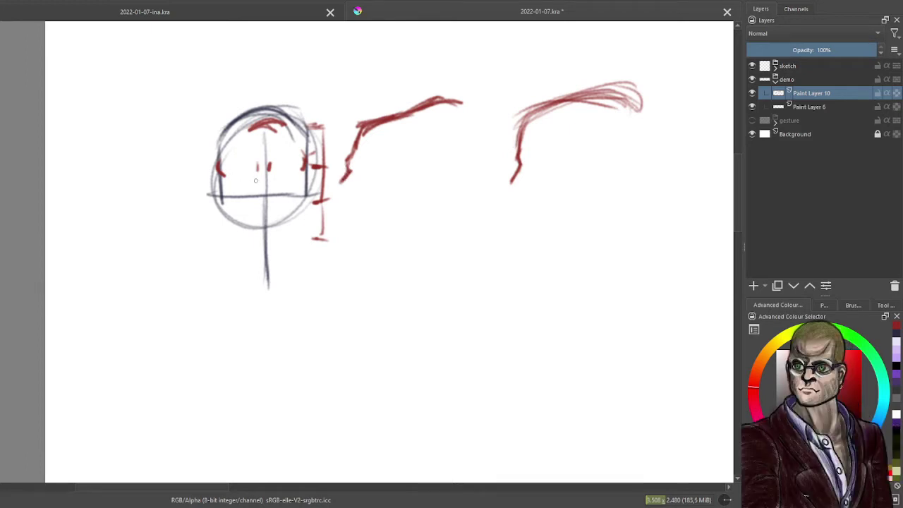
drag(255, 178, 270, 174)
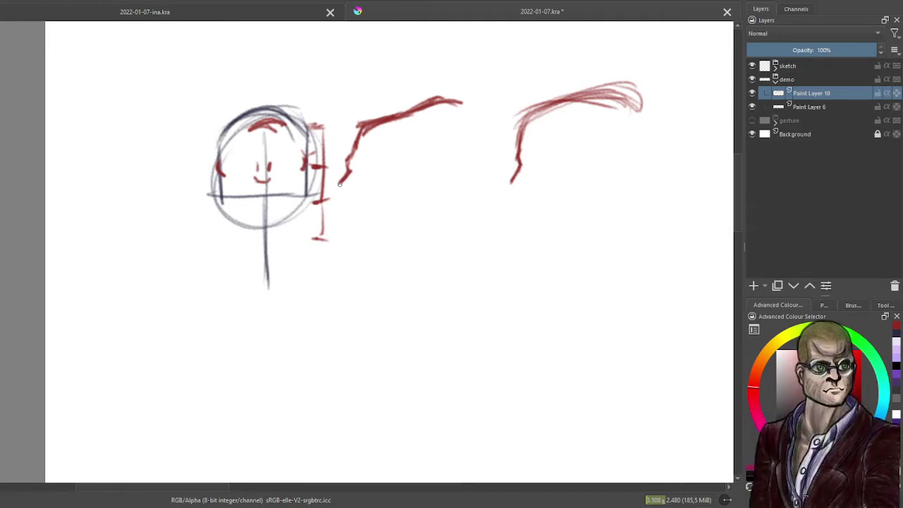
drag(341, 183, 348, 191)
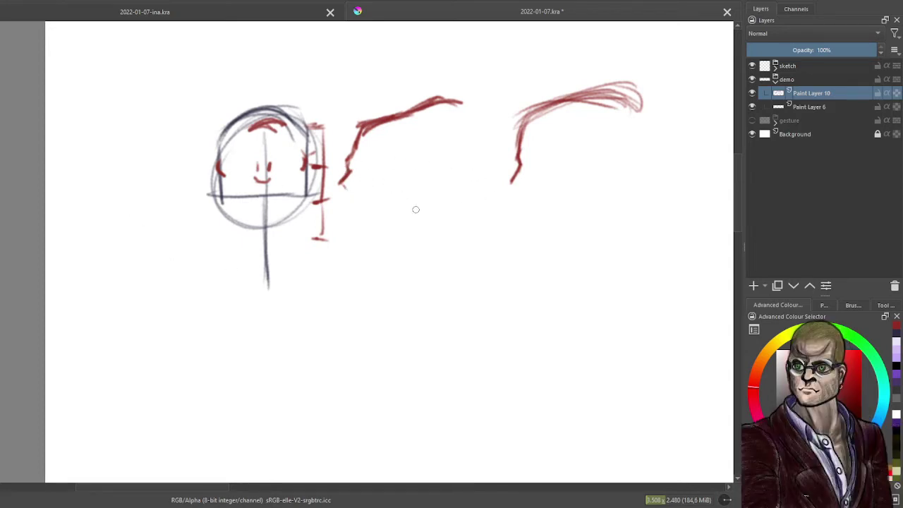
Sketch a slanted three-dimensional nose-bridge block in red, below and between the two side profiles
mouse_move(421, 199)
mouse_down()
mouse_move(403, 227)
mouse_move(426, 229)
mouse_move(441, 201)
mouse_move(425, 229)
mouse_up()
mouse_move(420, 197)
mouse_down()
mouse_move(417, 188)
mouse_move(441, 192)
mouse_up()
mouse_move(404, 228)
mouse_down()
mouse_move(398, 246)
mouse_move(410, 245)
mouse_up()
Draw a row of differently bent nose-profile variations in red beside the slanted nose block
drag(466, 189, 471, 200)
drag(470, 202, 451, 253)
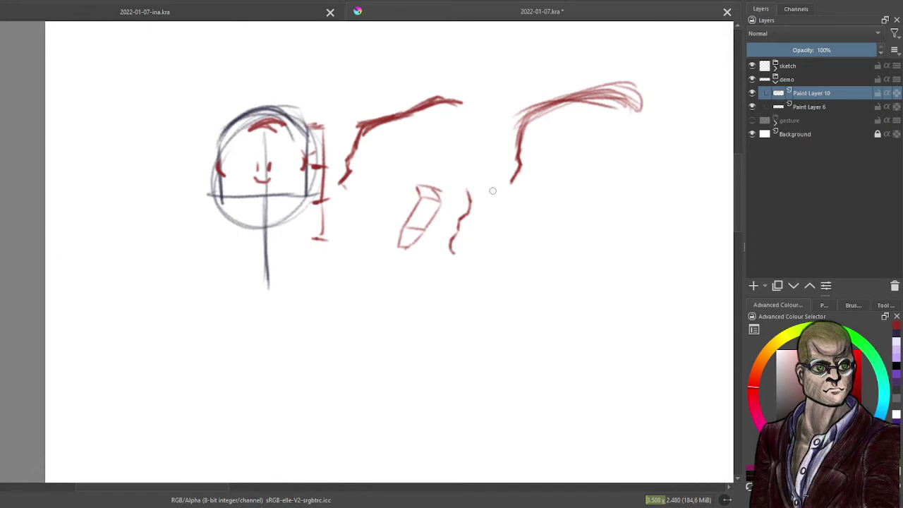
mouse_move(486, 185)
mouse_down()
mouse_move(482, 250)
mouse_move(493, 222)
mouse_move(493, 256)
mouse_up()
mouse_move(514, 186)
mouse_down()
mouse_move(523, 205)
mouse_move(513, 255)
mouse_move(518, 207)
mouse_up()
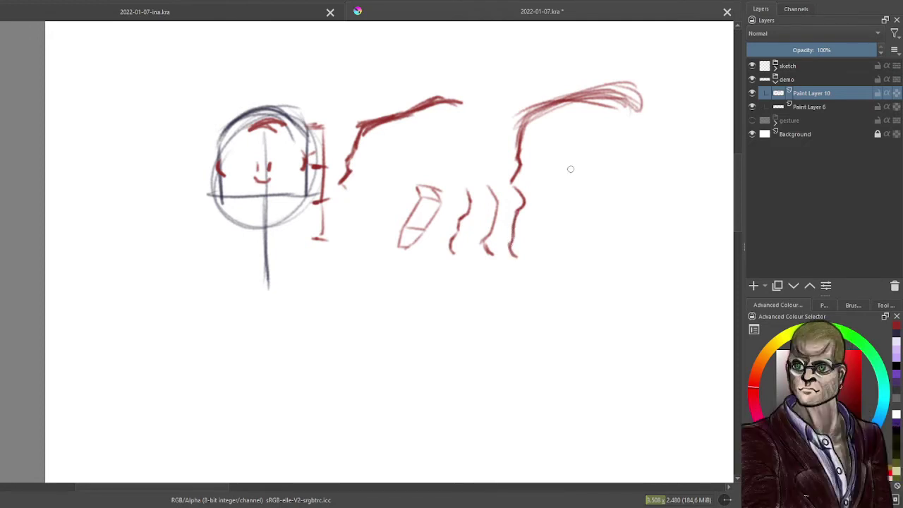
drag(543, 189, 520, 257)
drag(525, 225, 533, 204)
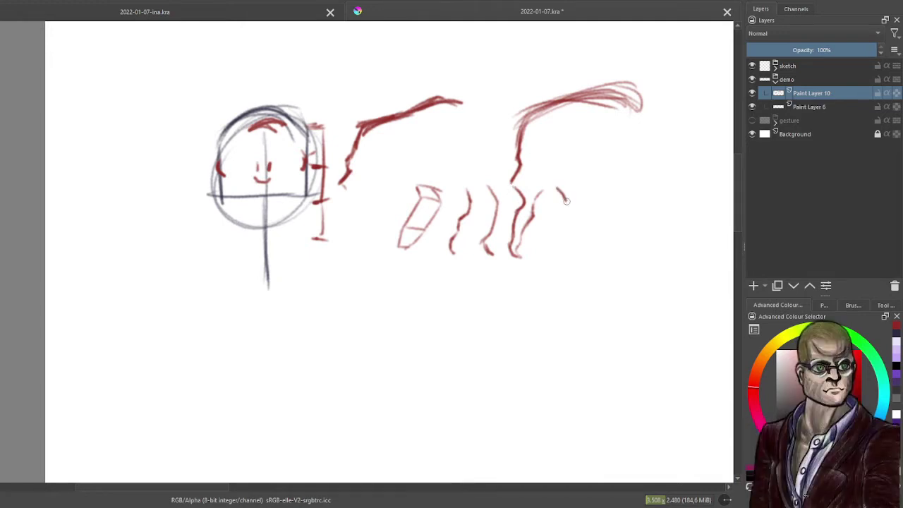
mouse_move(556, 187)
mouse_down()
mouse_move(568, 203)
mouse_move(553, 237)
mouse_up()
drag(547, 242, 543, 255)
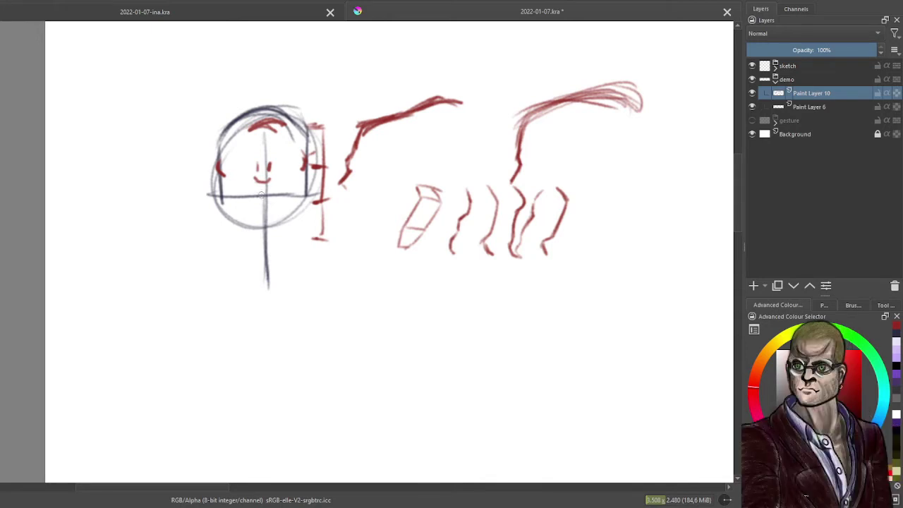
Draw the nose tip and nostril wings on the front-view head, and build the projecting nose tip on the first profile
drag(257, 196, 271, 200)
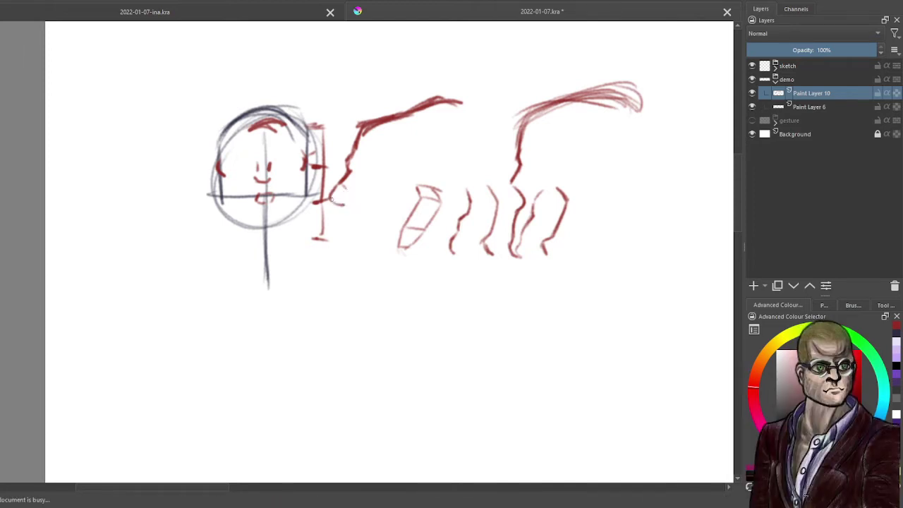
mouse_move(337, 201)
mouse_down()
mouse_move(349, 197)
mouse_move(331, 195)
mouse_up()
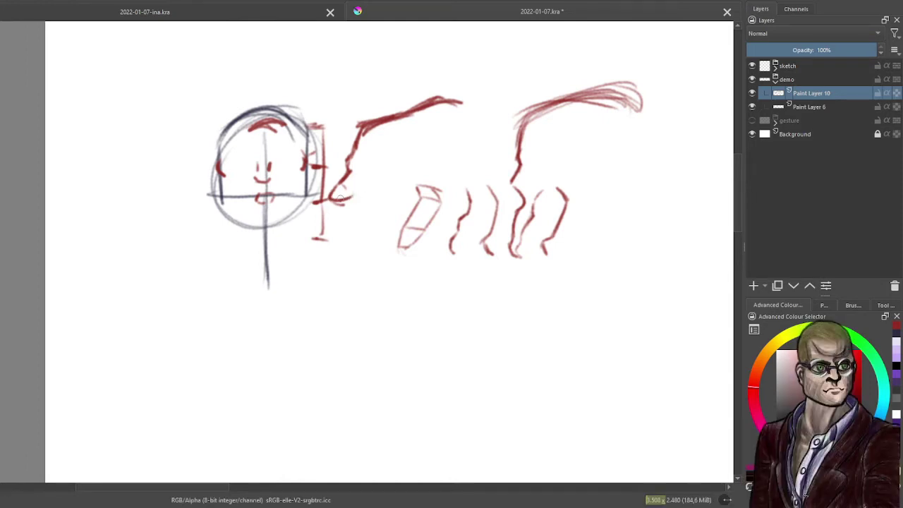
mouse_move(330, 198)
mouse_down()
mouse_move(341, 177)
mouse_move(345, 213)
mouse_up()
drag(333, 183, 337, 209)
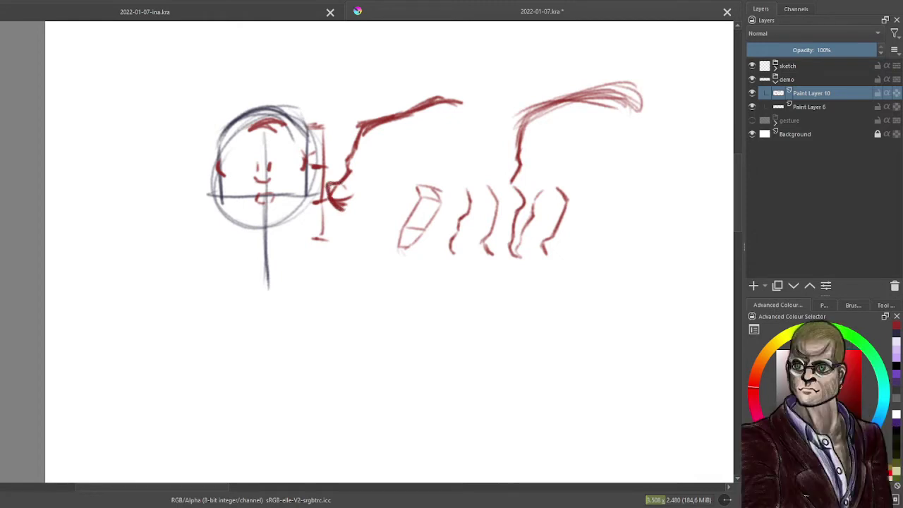
drag(354, 159, 347, 178)
Extend the slanted nose block with tip planes at its lower end and a side plane widening toward the cheek
drag(399, 247, 416, 265)
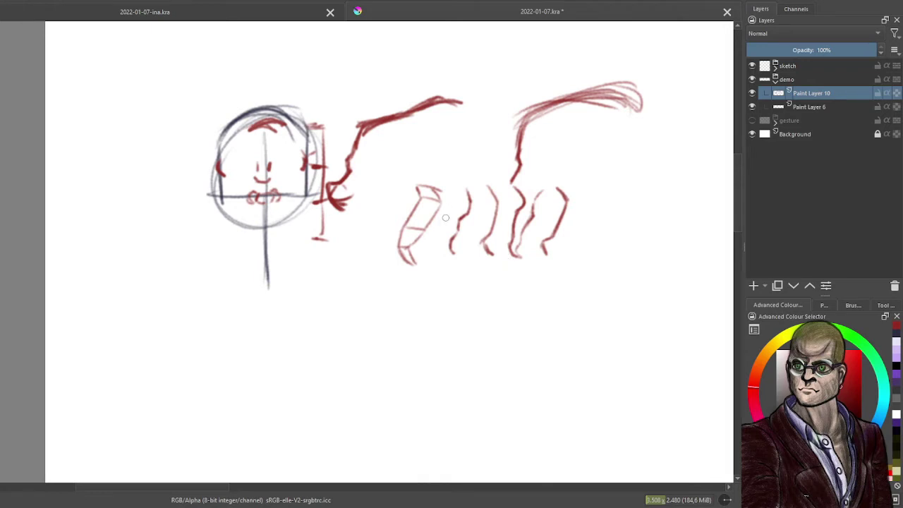
drag(439, 191, 447, 248)
key(ctrl+z)
mouse_move(441, 202)
mouse_down()
mouse_move(450, 232)
mouse_move(450, 204)
mouse_move(443, 265)
mouse_up()
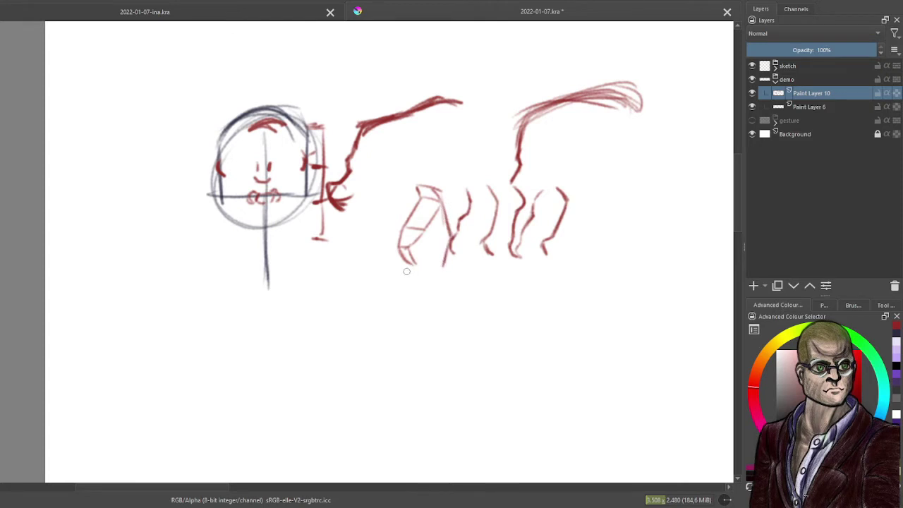
Sketch a flat, faceted wedge tapering to a point directly beneath the nose block, and add dividing plane lines to both forms
mouse_move(408, 267)
mouse_down()
mouse_move(454, 264)
mouse_move(406, 293)
mouse_move(413, 300)
mouse_move(422, 289)
mouse_up()
mouse_move(421, 289)
mouse_down()
mouse_move(424, 301)
mouse_move(472, 286)
mouse_move(451, 281)
mouse_move(470, 288)
mouse_up()
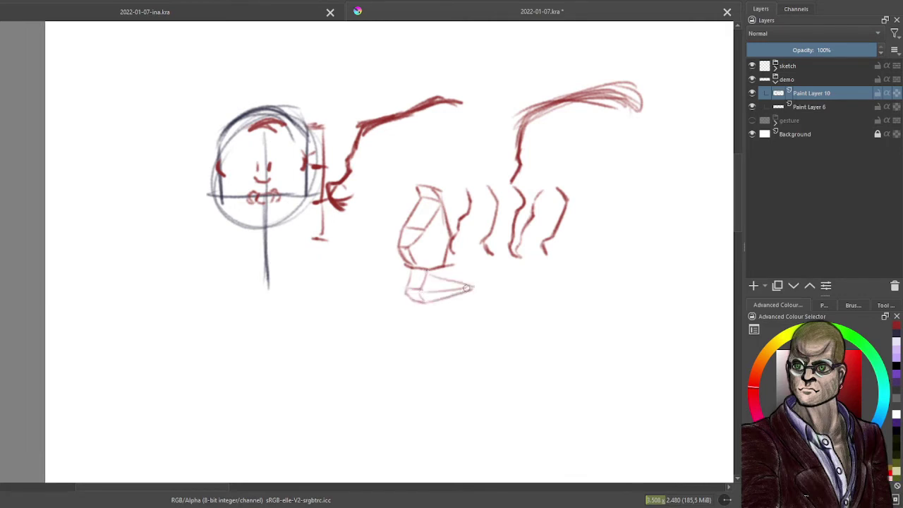
mouse_move(411, 272)
mouse_down()
mouse_move(401, 272)
mouse_move(405, 302)
mouse_up()
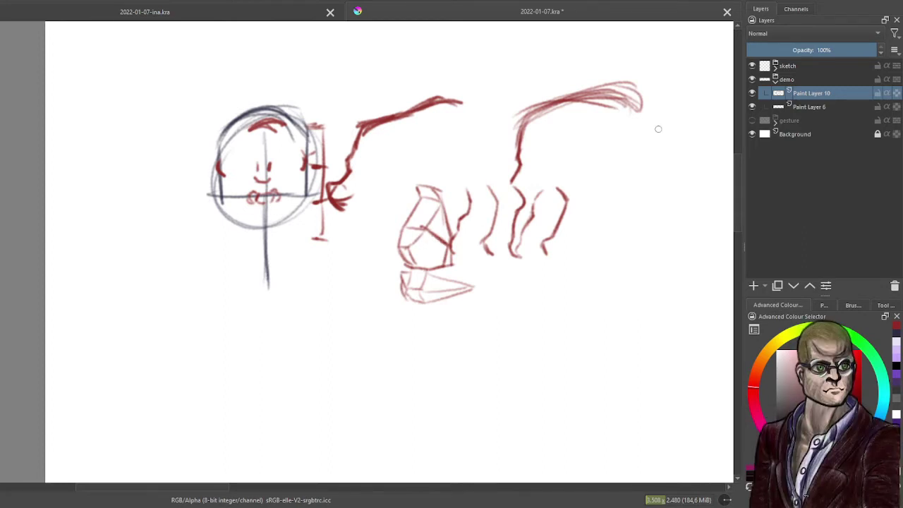
Add a new paint layer and mark the nostril wings, nose-tip planes and nostril in blue on the slanted nose block
click(752, 285)
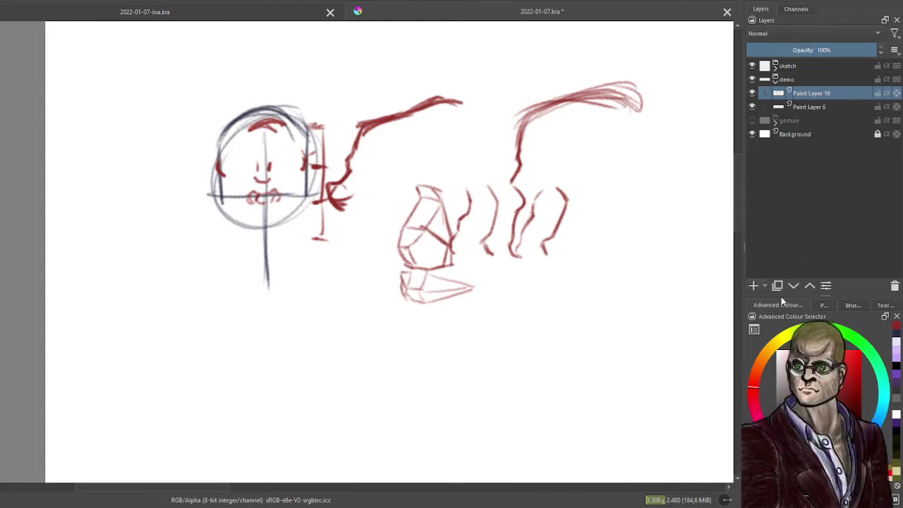
click(851, 448)
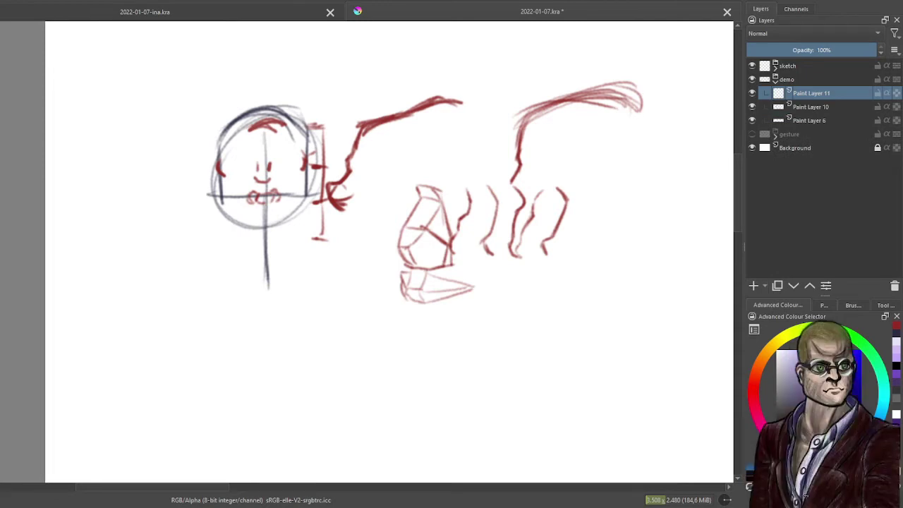
mouse_move(426, 230)
mouse_down()
mouse_move(416, 246)
mouse_move(426, 268)
mouse_up()
mouse_move(426, 268)
mouse_down()
mouse_move(417, 247)
mouse_move(425, 232)
mouse_move(395, 244)
mouse_move(399, 261)
mouse_move(397, 245)
mouse_up()
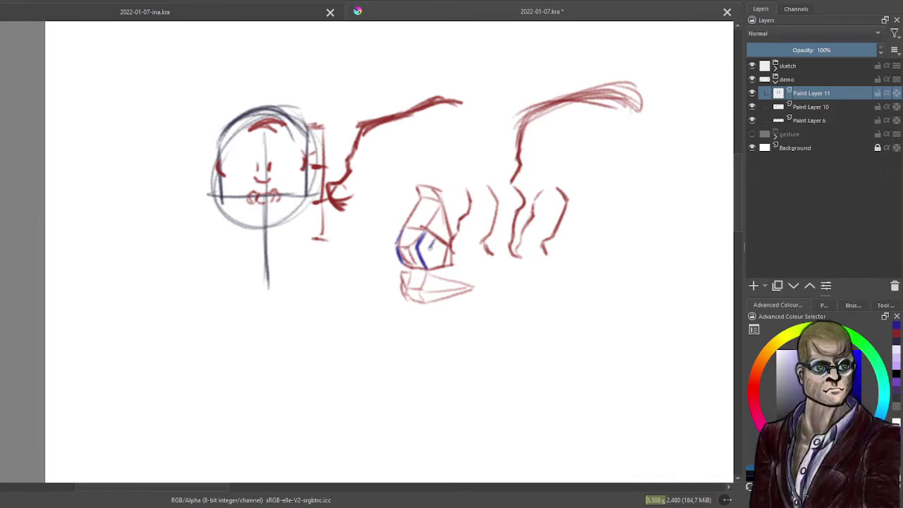
mouse_move(434, 243)
mouse_down()
mouse_move(431, 265)
mouse_move(449, 239)
mouse_move(448, 263)
mouse_move(455, 255)
mouse_move(454, 265)
mouse_move(434, 265)
mouse_up()
drag(524, 254, 534, 251)
On Paint Layer 10, draw the mouth in red on the front-view head and the lips below the nose on the first profile
click(818, 110)
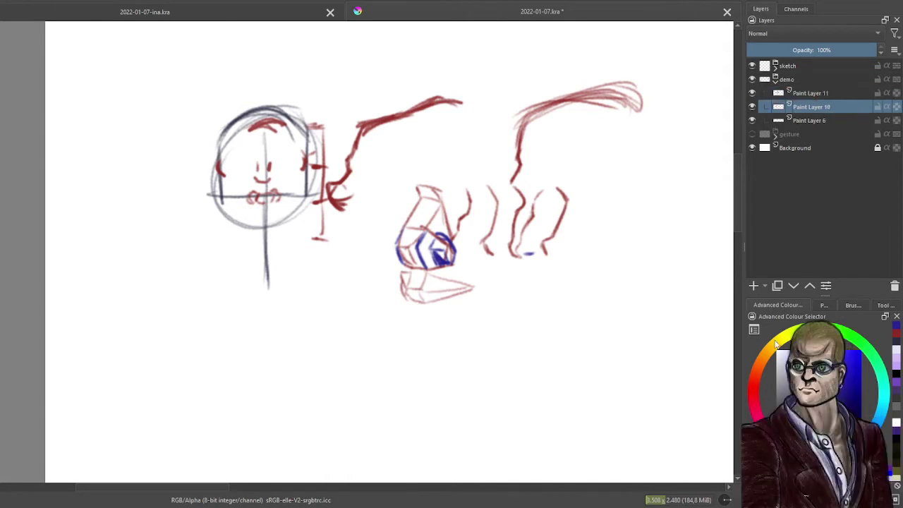
click(758, 384)
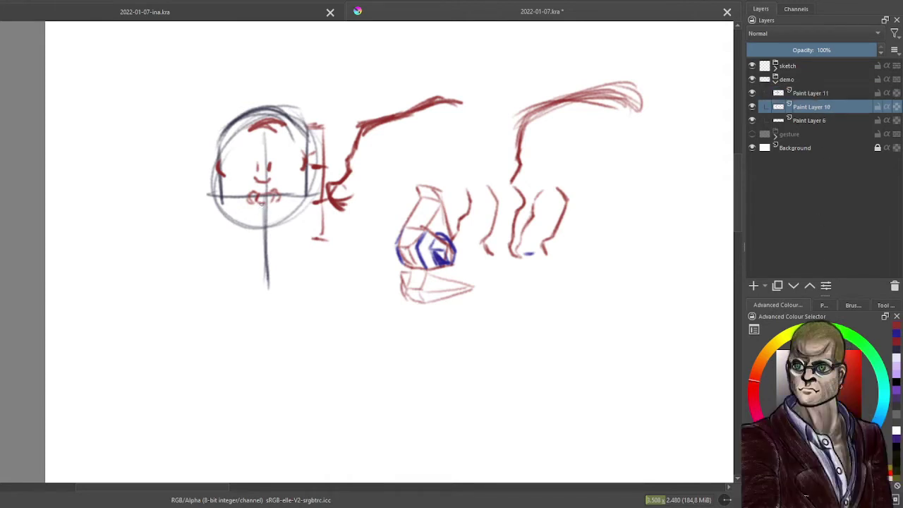
drag(281, 209, 247, 212)
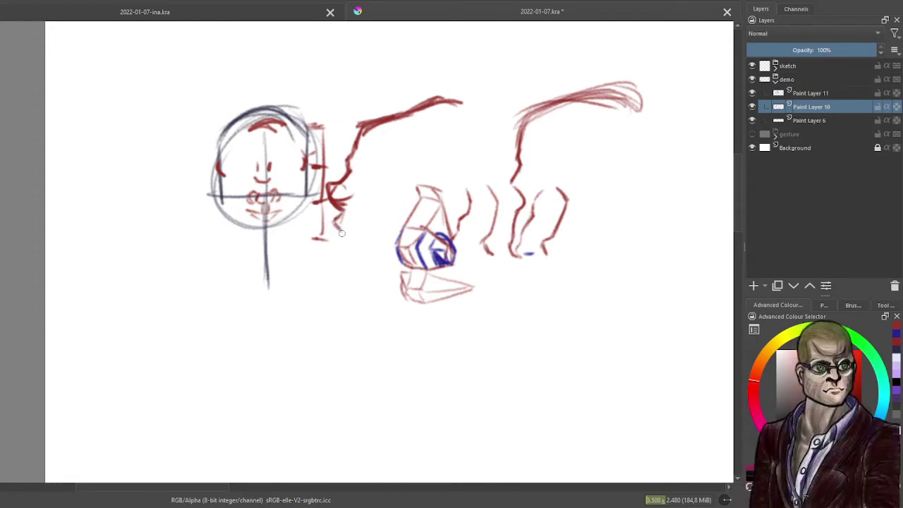
drag(336, 237, 345, 253)
Sketch a separate side-view mouth profile in red, with angular and curved lip-profile variations below it
mouse_move(642, 177)
mouse_down()
mouse_move(624, 212)
mouse_move(626, 190)
mouse_move(615, 231)
mouse_move(625, 243)
mouse_move(627, 223)
mouse_move(629, 277)
mouse_up()
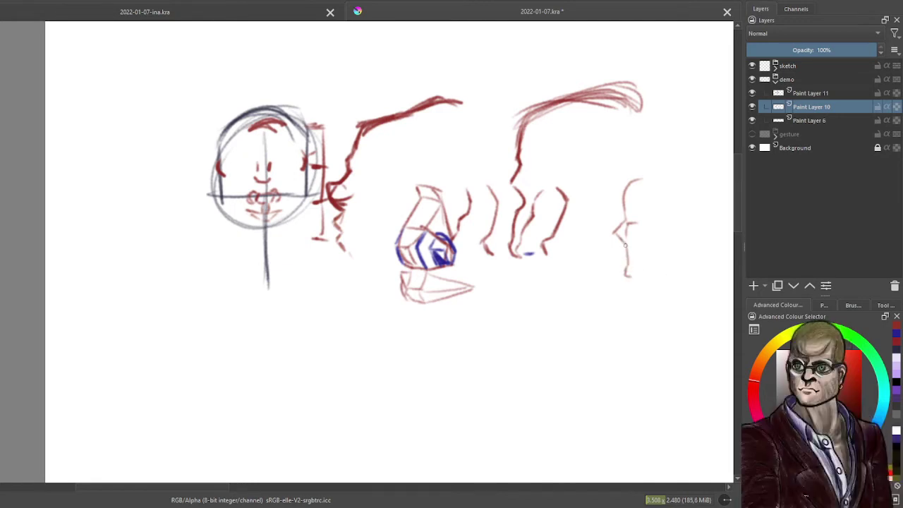
drag(625, 246, 629, 258)
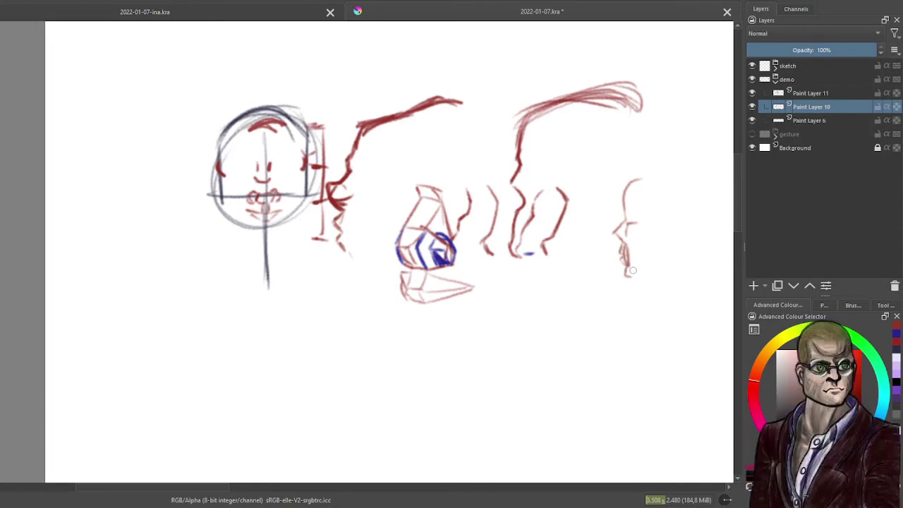
mouse_move(592, 318)
mouse_down()
mouse_move(620, 320)
mouse_move(596, 327)
mouse_move(601, 294)
mouse_move(646, 304)
mouse_move(666, 330)
mouse_move(646, 344)
mouse_move(672, 370)
mouse_up()
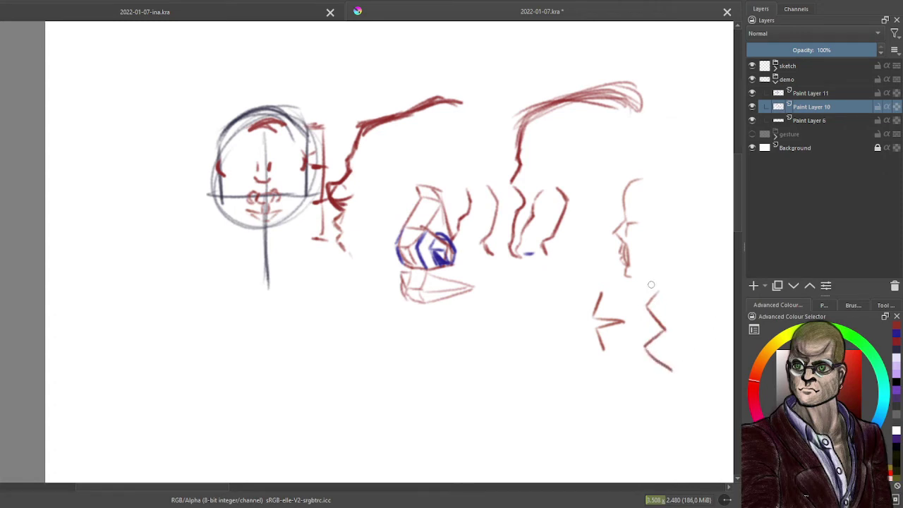
mouse_move(694, 294)
mouse_down()
mouse_move(688, 336)
mouse_move(704, 338)
mouse_move(674, 369)
mouse_move(705, 386)
mouse_up()
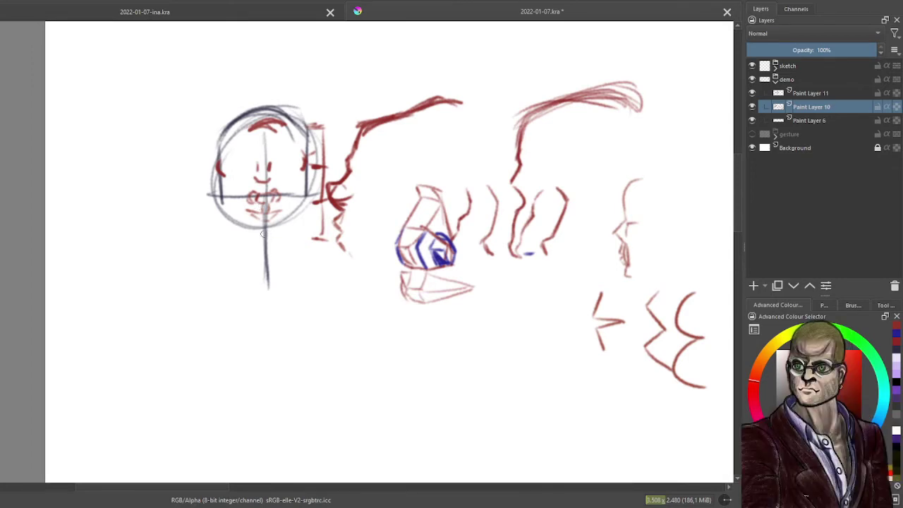
Mark the chin level on the front-view head and add diverging chin lines beneath the lips of the first profile
mouse_move(258, 230)
mouse_down()
mouse_move(272, 228)
mouse_move(271, 246)
mouse_move(258, 247)
mouse_up()
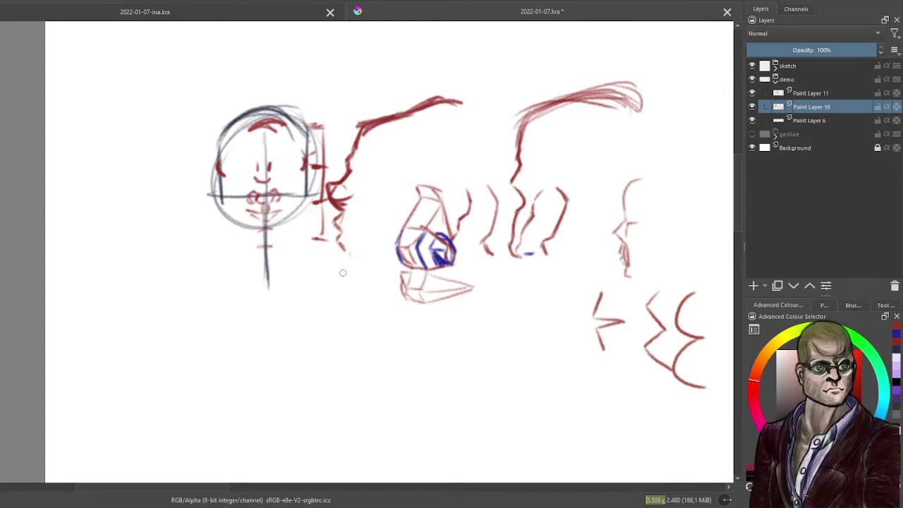
mouse_move(348, 263)
mouse_down()
mouse_move(349, 279)
mouse_move(343, 271)
mouse_move(335, 286)
mouse_up()
drag(348, 255, 378, 288)
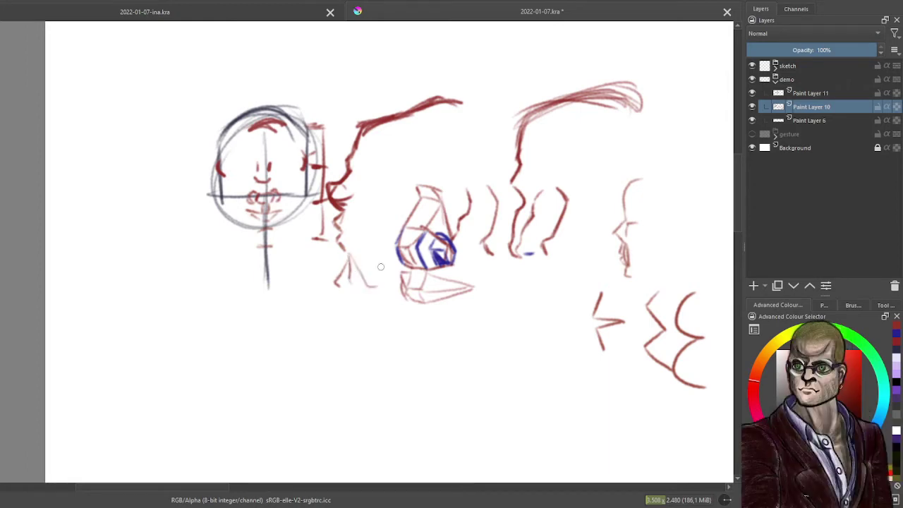
drag(351, 294, 352, 302)
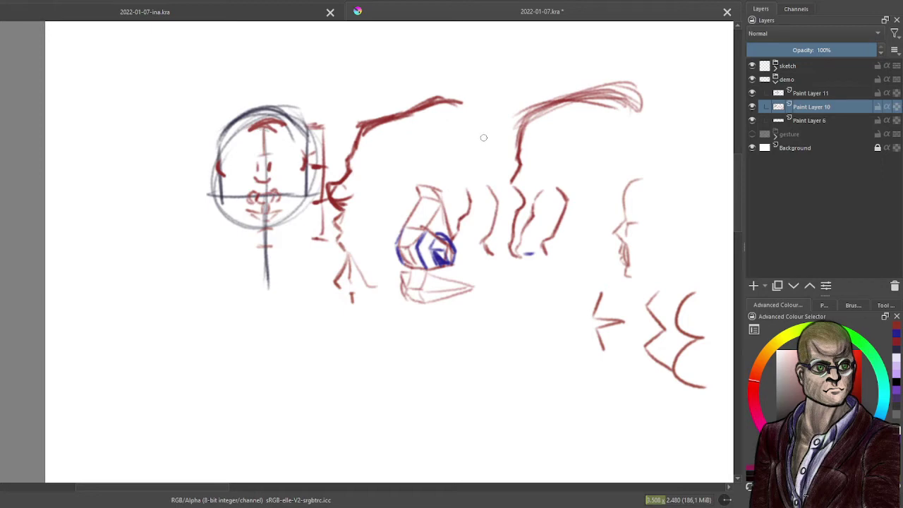
Draw a tall, narrow curved shape in red between the two forehead profiles, closed with an inner line
mouse_move(483, 143)
mouse_down()
mouse_move(490, 76)
mouse_move(480, 107)
mouse_move(484, 141)
mouse_move(502, 67)
mouse_up()
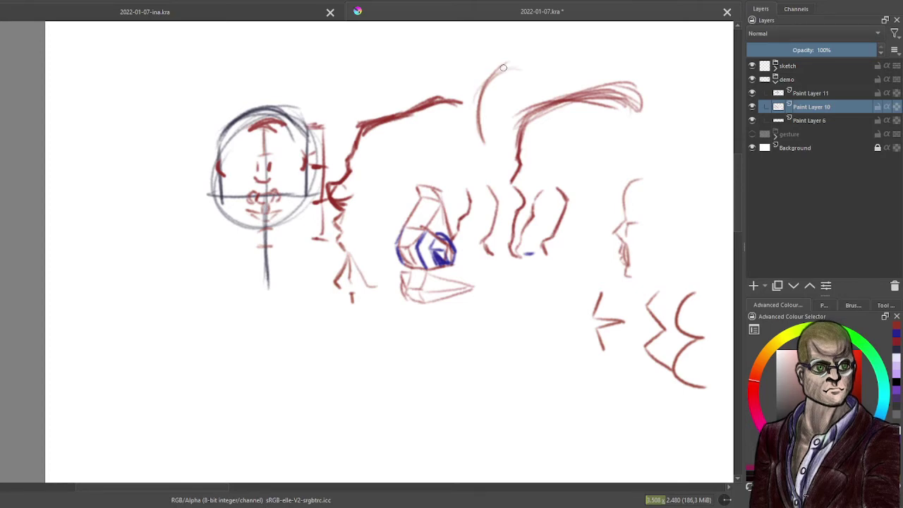
mouse_move(484, 141)
mouse_down()
mouse_move(481, 162)
mouse_move(485, 93)
mouse_up()
drag(522, 147, 520, 159)
drag(504, 134, 513, 89)
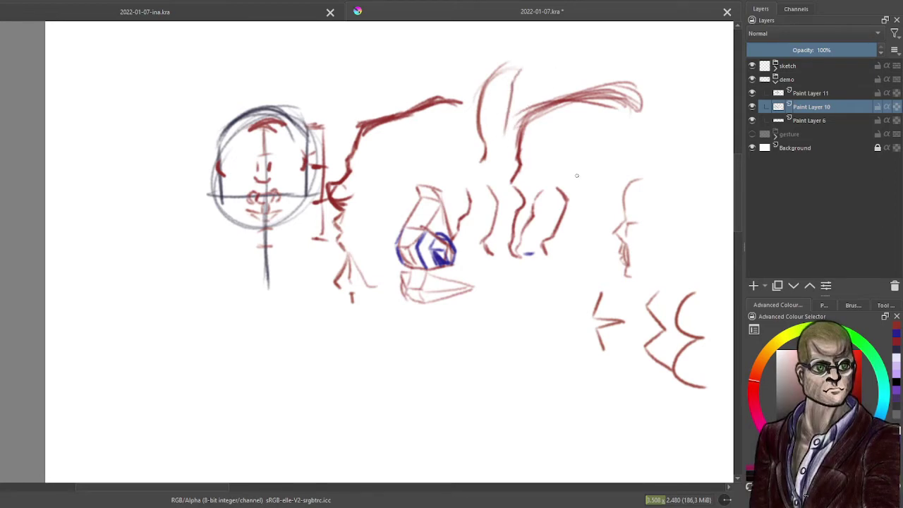
Draw a narrow V-shaped wedge beneath the second forehead profile, with one side reaching up to its rounded end
drag(578, 169, 578, 124)
drag(579, 168, 615, 115)
mouse_move(578, 169)
mouse_down()
mouse_move(615, 115)
mouse_move(634, 108)
mouse_up()
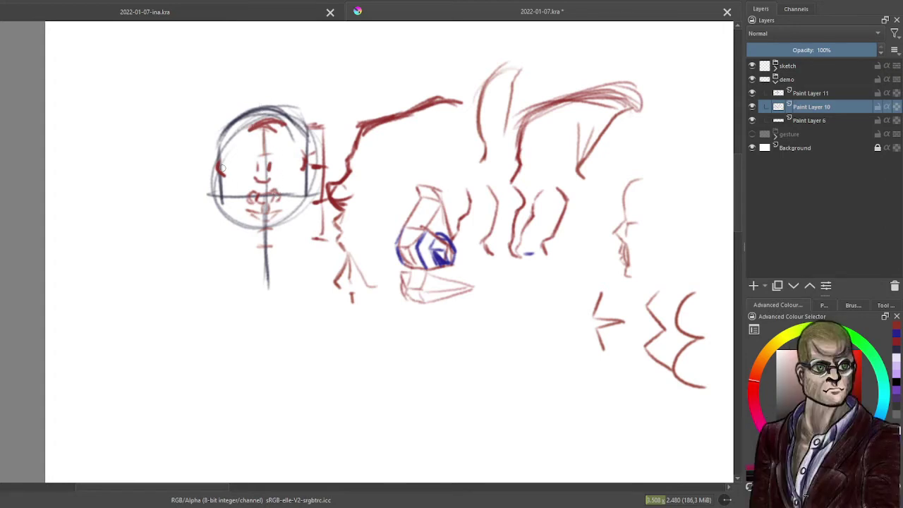
Extend the jaw sides on the front-view head, and sketch a boxy jaw guide with two crosslines beneath it
drag(220, 200, 224, 232)
drag(305, 177, 303, 233)
drag(200, 370, 198, 317)
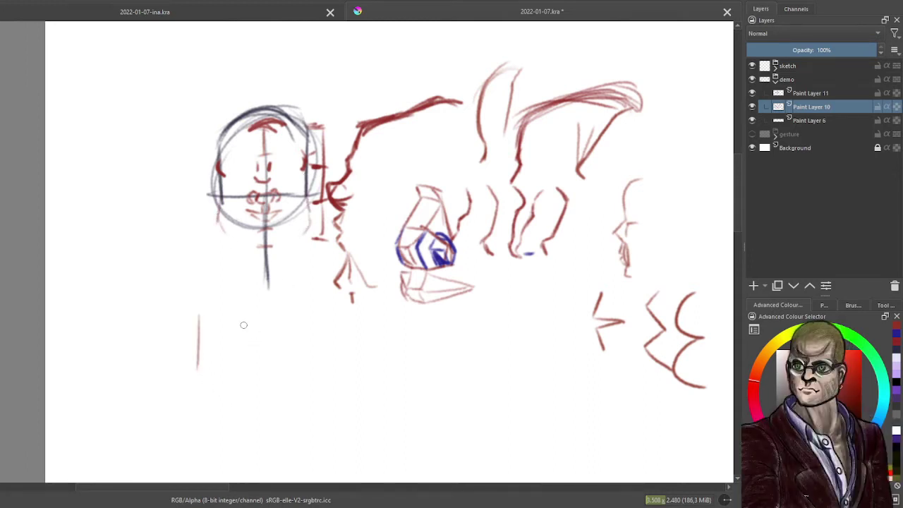
drag(263, 317, 258, 371)
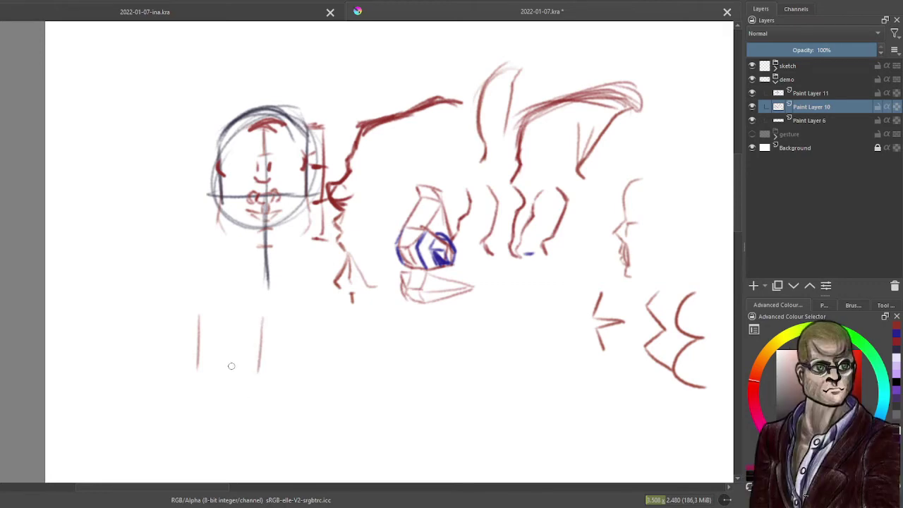
drag(198, 350, 247, 351)
drag(200, 319, 263, 322)
On Paint Layer 11, draw wide, narrower and rounded jaw variations in blue over the boxy jaw guide
click(819, 95)
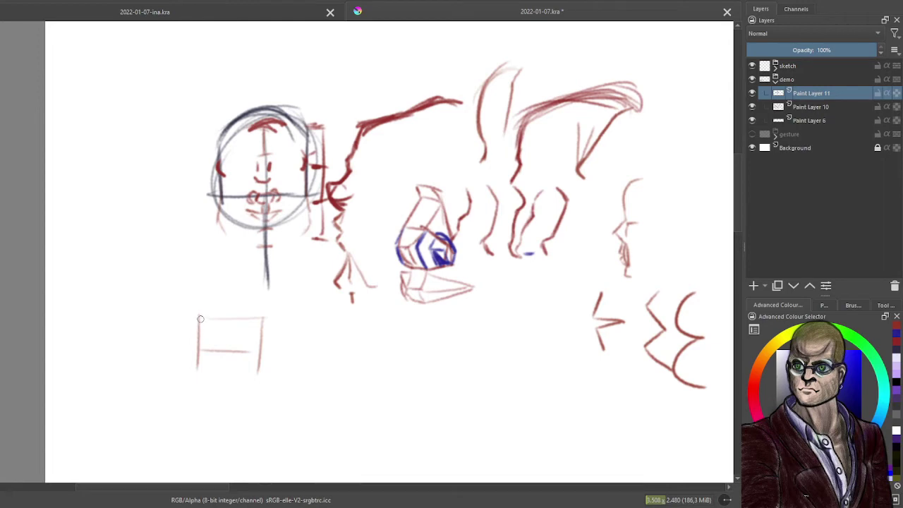
mouse_move(200, 326)
mouse_down()
mouse_move(188, 356)
mouse_move(194, 372)
mouse_move(198, 317)
mouse_up()
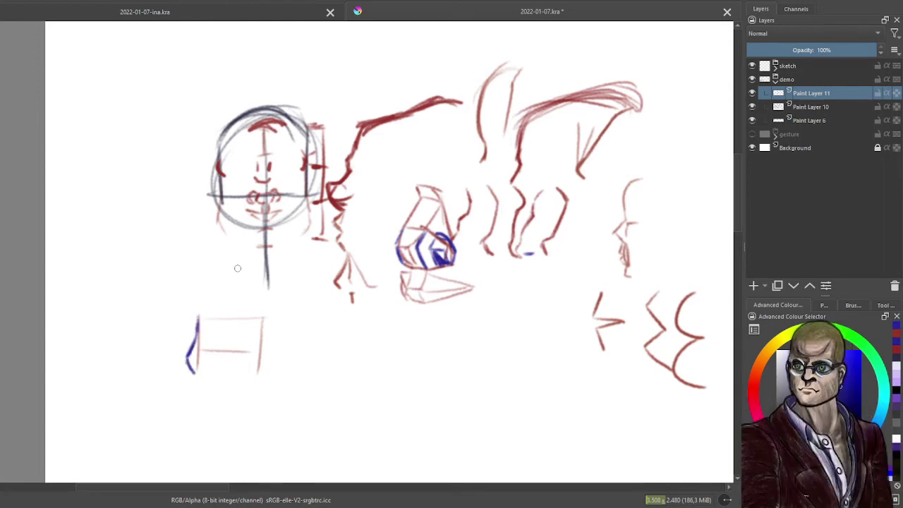
drag(264, 318, 269, 375)
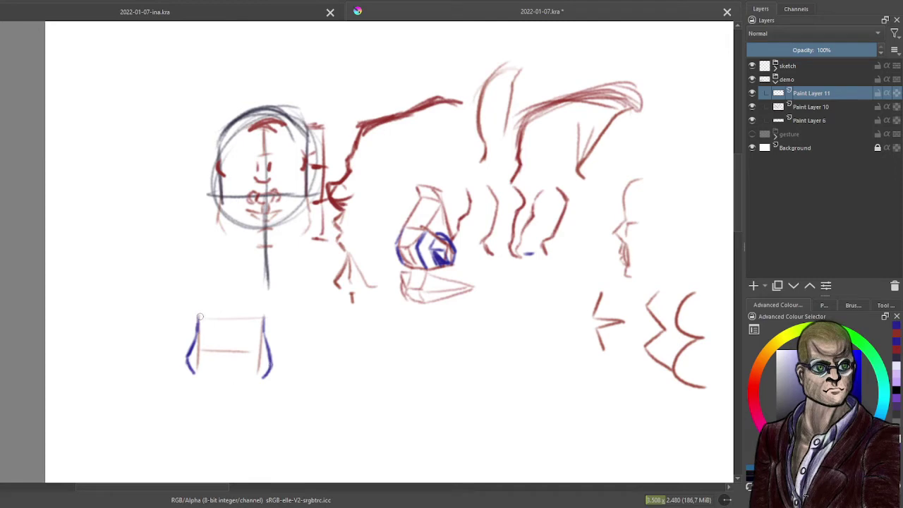
mouse_move(199, 329)
mouse_down()
mouse_move(205, 376)
mouse_move(199, 356)
mouse_up()
mouse_move(263, 317)
mouse_down()
mouse_move(260, 381)
mouse_move(262, 322)
mouse_up()
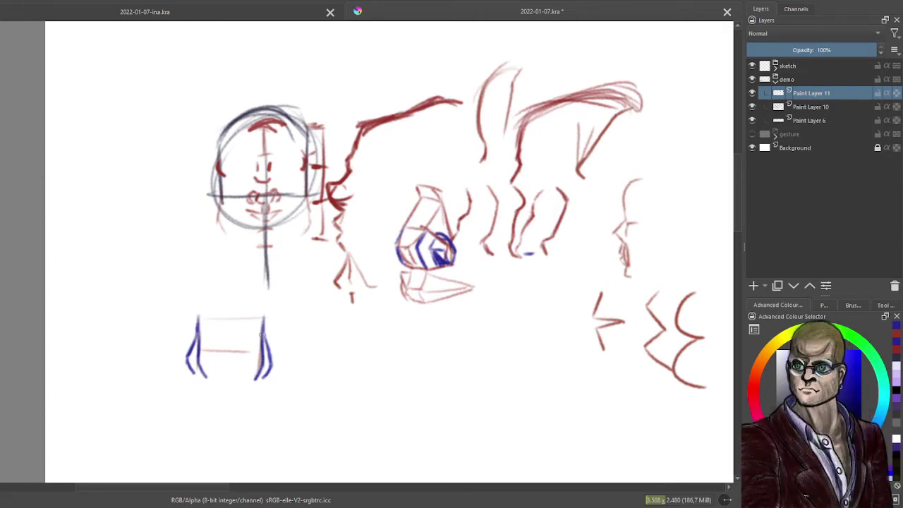
mouse_move(261, 335)
mouse_down()
mouse_move(244, 375)
mouse_move(251, 369)
mouse_move(231, 381)
mouse_up()
mouse_move(200, 340)
mouse_down()
mouse_move(210, 368)
mouse_move(230, 382)
mouse_up()
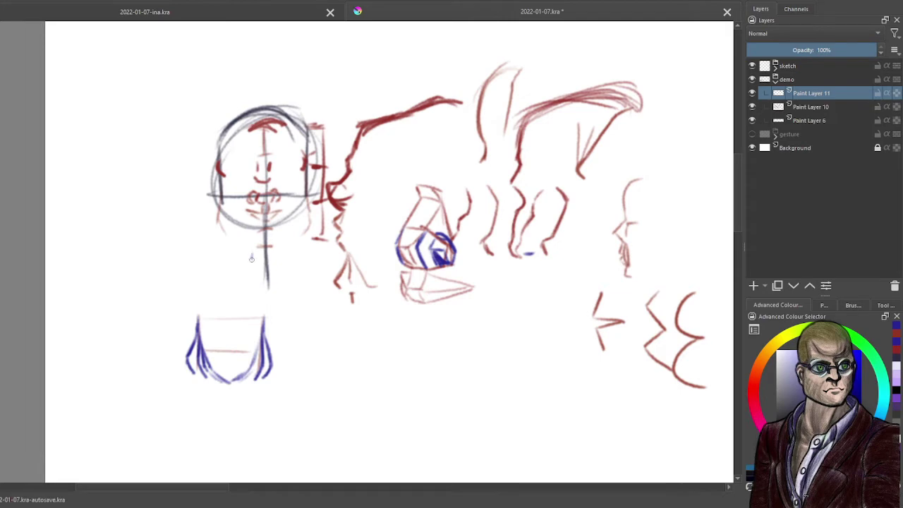
Add a squared chin bracket below the front-view head, and draw an angular, tapering jaw outline beside the head
drag(251, 258, 285, 249)
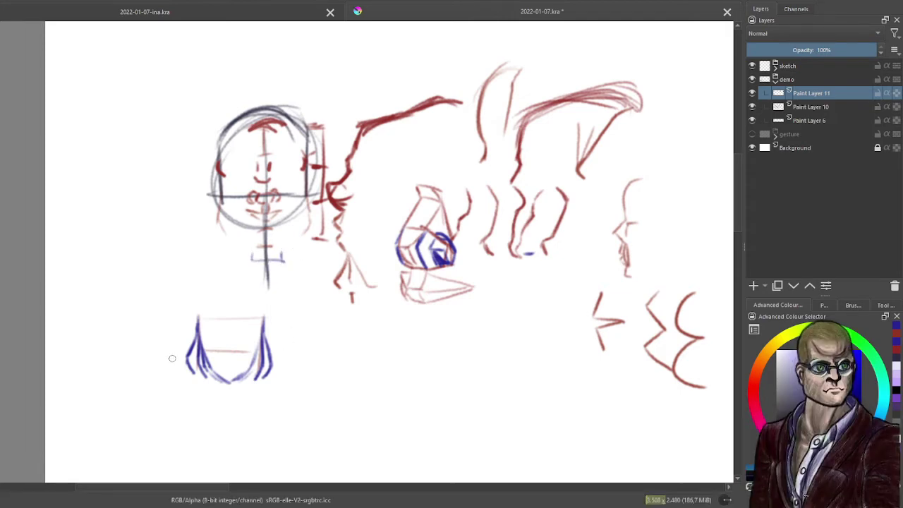
mouse_move(111, 241)
mouse_down()
mouse_move(146, 265)
mouse_move(170, 236)
mouse_up()
mouse_move(167, 192)
mouse_down()
mouse_move(175, 236)
mouse_move(164, 243)
mouse_up()
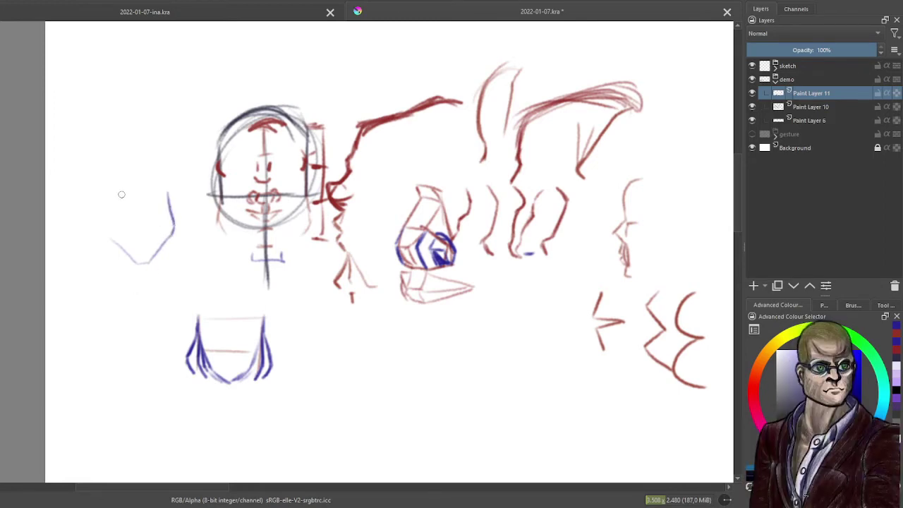
mouse_move(107, 201)
mouse_down()
mouse_move(109, 238)
mouse_move(131, 262)
mouse_move(146, 263)
mouse_up()
drag(110, 231, 108, 194)
drag(168, 194, 171, 220)
Sketch small pointed and rounded chin variations below the angular jaw outline, undoing the unwanted stroke
mouse_move(145, 301)
mouse_down()
mouse_move(155, 292)
mouse_move(146, 299)
mouse_move(135, 289)
mouse_move(154, 298)
mouse_move(161, 289)
mouse_up()
mouse_move(119, 320)
mouse_down()
mouse_move(151, 332)
mouse_move(166, 318)
mouse_move(141, 321)
mouse_move(162, 313)
mouse_up()
key(ctrl+z)
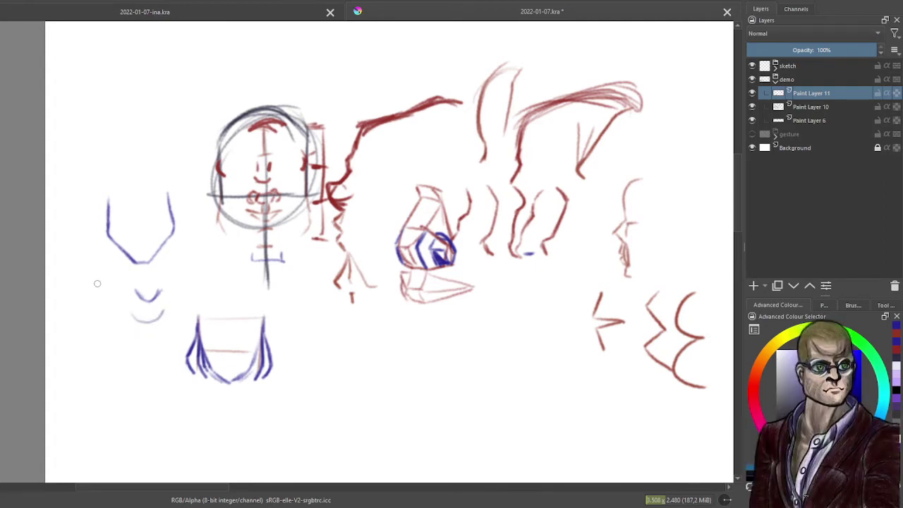
Draw a jaw outline that flares outward and narrows to a flat chin, with a chin cleft and neck ticks
drag(111, 329, 97, 365)
drag(165, 331, 172, 361)
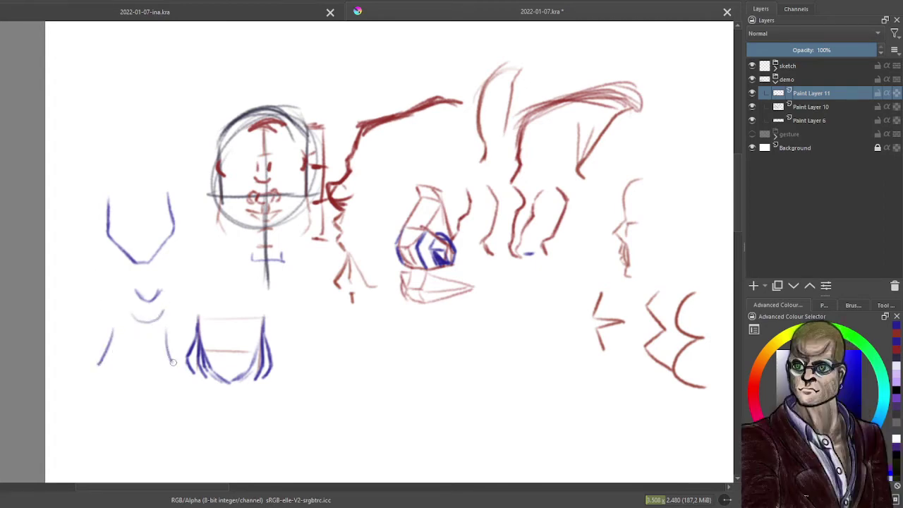
key(ctrl+z)
drag(164, 329, 176, 370)
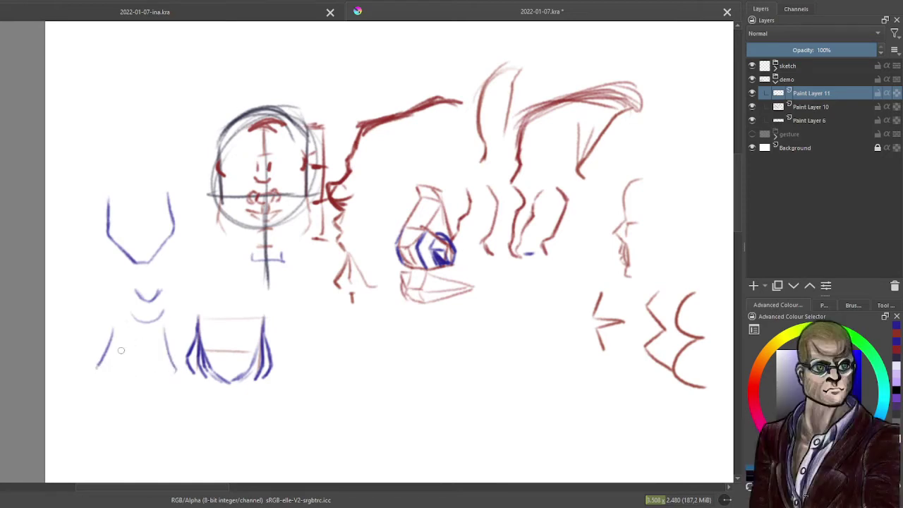
mouse_move(98, 369)
mouse_down()
mouse_move(136, 407)
mouse_move(153, 400)
mouse_up()
drag(176, 371, 152, 397)
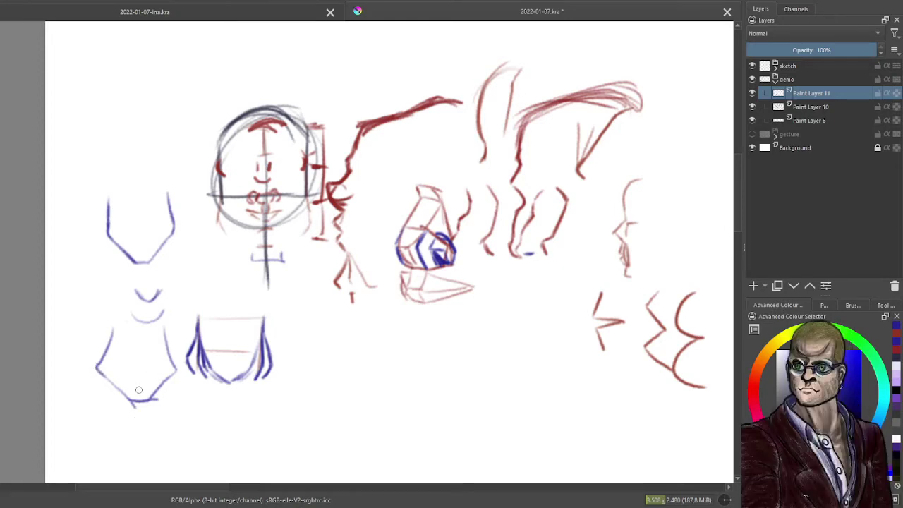
drag(140, 398, 141, 379)
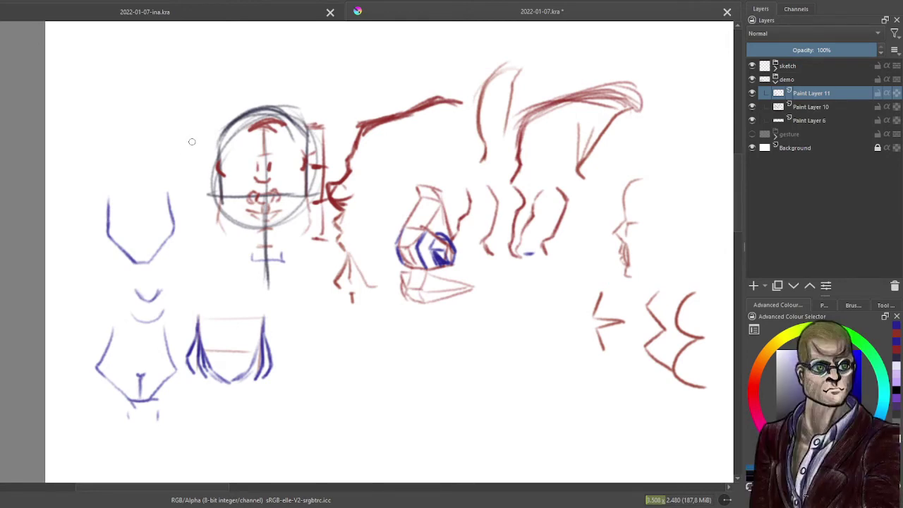
Sketch a wider cranium outline in blue around both sides of the front-view head
mouse_move(216, 178)
mouse_down()
mouse_move(211, 148)
mouse_move(215, 181)
mouse_move(221, 131)
mouse_up()
mouse_move(299, 112)
mouse_down()
mouse_move(325, 180)
mouse_move(322, 172)
mouse_up()
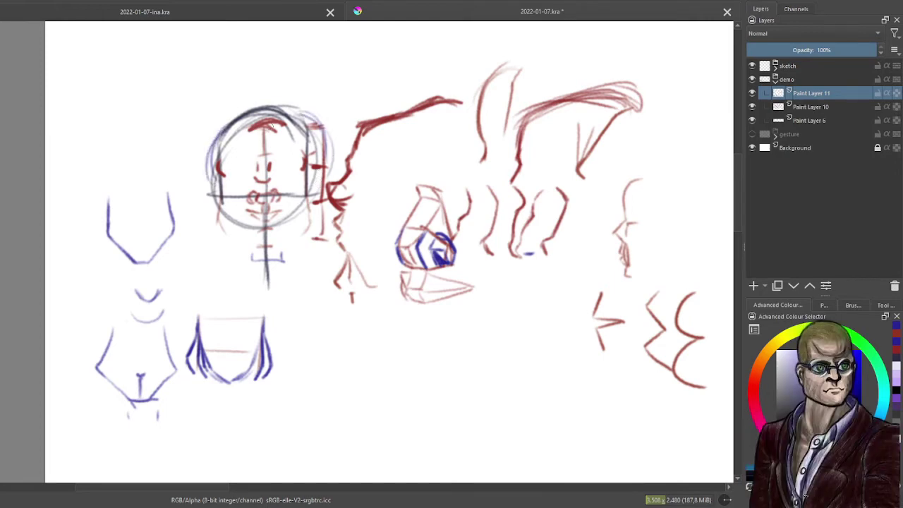
drag(213, 179, 230, 120)
Sketch a small blue front-view head with a rounded cranium, pointed chin and construction lines, and add the jaw corners at its sides
mouse_move(354, 341)
mouse_down()
mouse_move(355, 436)
mouse_move(328, 398)
mouse_move(370, 401)
mouse_up()
key(ctrl+z)
mouse_move(329, 372)
mouse_down()
mouse_move(372, 370)
mouse_move(379, 402)
mouse_move(355, 430)
mouse_move(327, 394)
mouse_move(313, 329)
mouse_move(382, 376)
mouse_move(354, 329)
mouse_move(326, 378)
mouse_move(344, 333)
mouse_move(383, 352)
mouse_move(381, 374)
mouse_move(350, 331)
mouse_move(320, 354)
mouse_move(330, 337)
mouse_move(364, 337)
mouse_move(381, 365)
mouse_up()
key(ctrl+z)
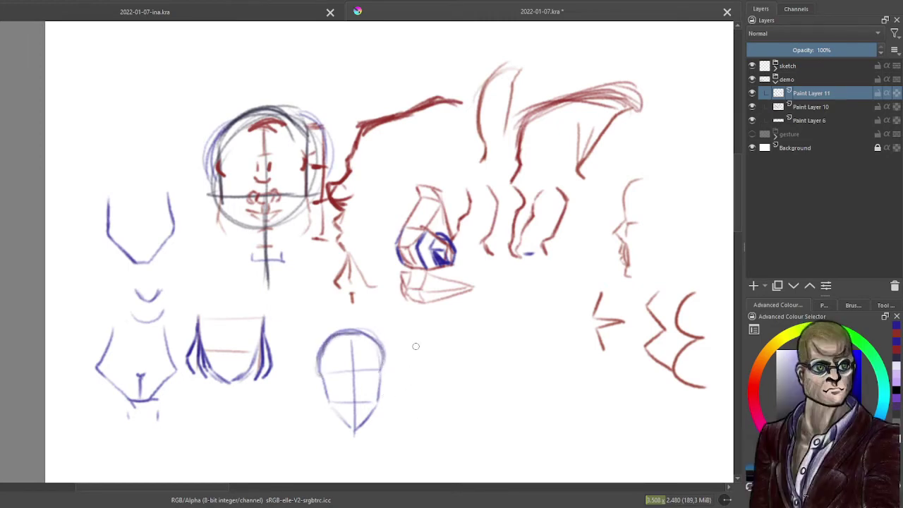
drag(315, 379, 321, 402)
drag(380, 386, 388, 396)
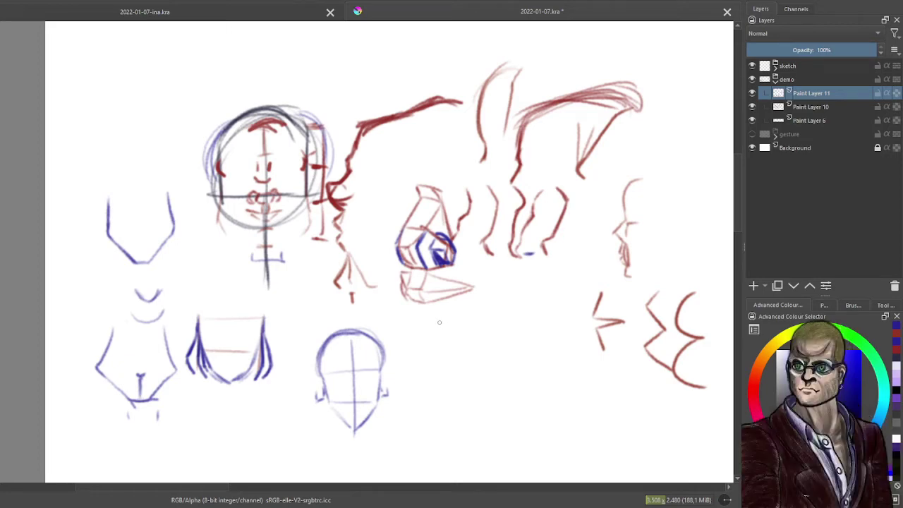
Sketch a blue cranium contour curving down into the side of the face, beside the small front-view head
drag(440, 318, 437, 395)
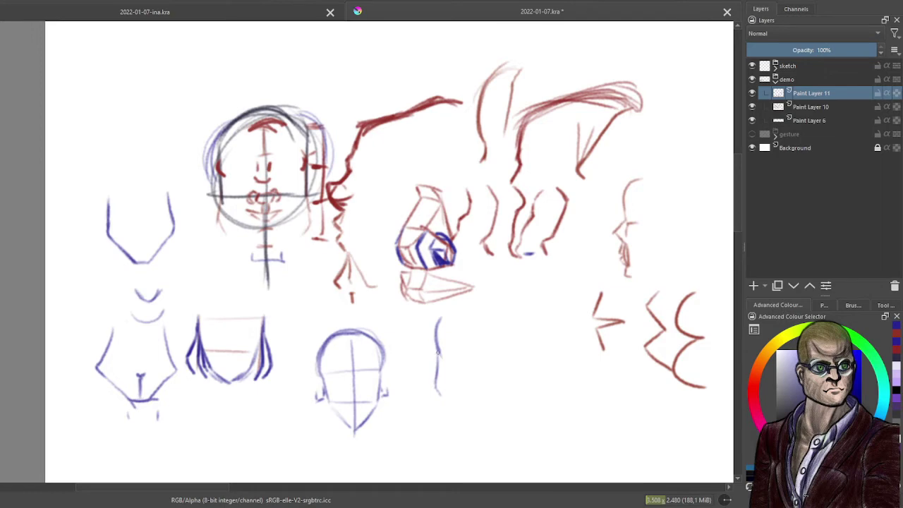
mouse_move(437, 352)
mouse_down()
mouse_move(434, 331)
mouse_move(447, 315)
mouse_up()
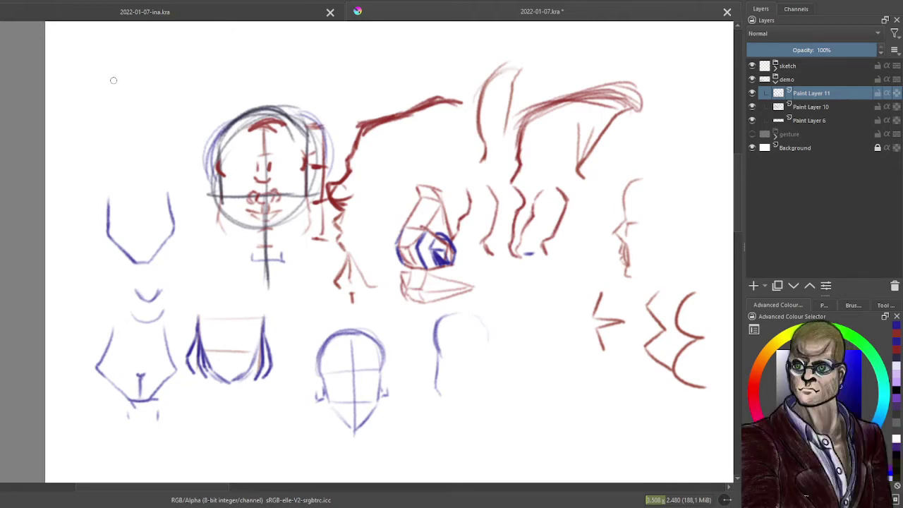
Sketch a small tilted blue head block above the jaw studies, with a rounded crown, centre line and pointed chin
mouse_move(101, 72)
mouse_down()
mouse_move(144, 68)
mouse_move(103, 65)
mouse_move(125, 51)
mouse_move(148, 65)
mouse_move(134, 80)
mouse_move(132, 51)
mouse_move(100, 63)
mouse_move(128, 51)
mouse_move(146, 57)
mouse_move(134, 69)
mouse_move(100, 64)
mouse_move(115, 81)
mouse_move(144, 53)
mouse_move(123, 84)
mouse_move(128, 130)
mouse_up()
drag(127, 85, 131, 126)
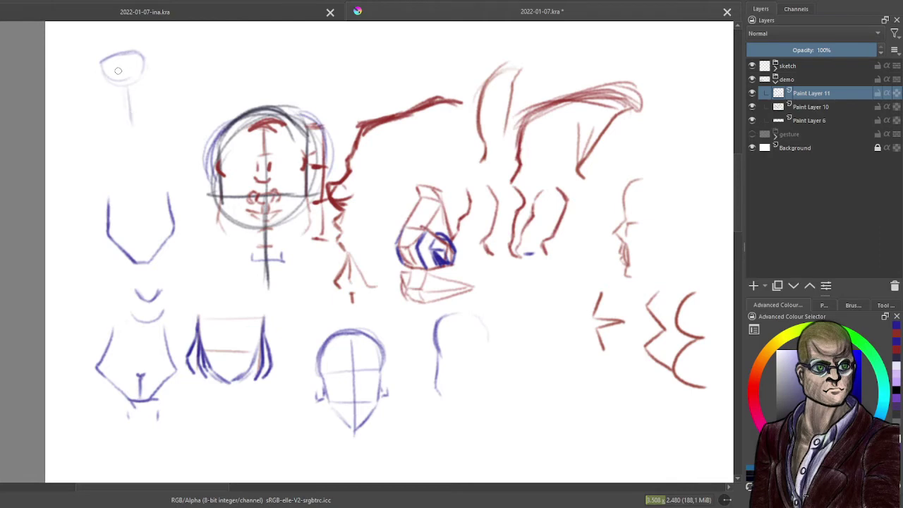
drag(103, 67, 106, 118)
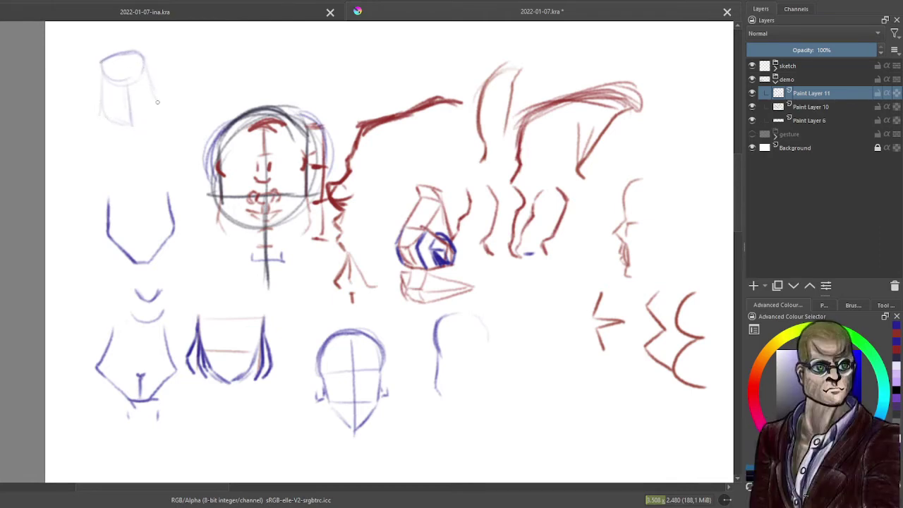
mouse_move(145, 73)
mouse_down()
mouse_move(156, 108)
mouse_move(145, 116)
mouse_move(156, 99)
mouse_move(143, 55)
mouse_up()
mouse_move(103, 85)
mouse_down()
mouse_move(104, 106)
mouse_move(129, 122)
mouse_move(103, 106)
mouse_up()
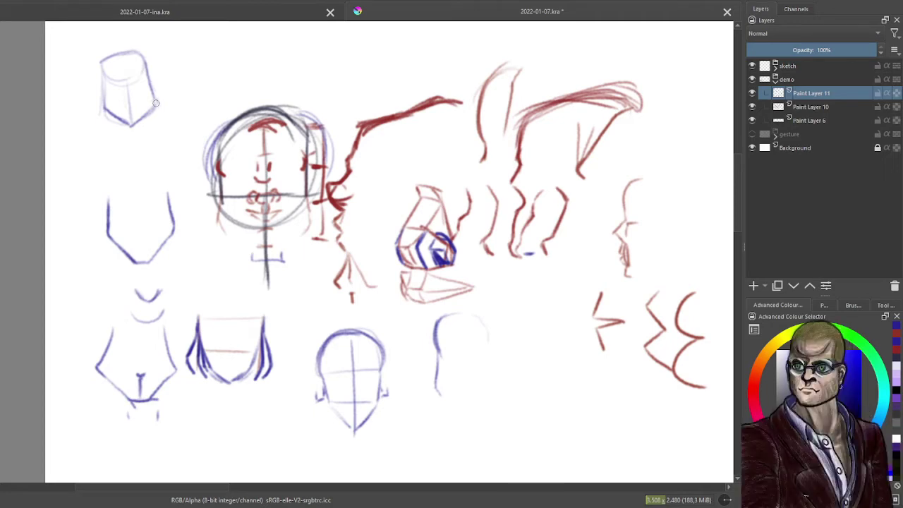
mouse_move(103, 102)
mouse_down()
mouse_move(107, 116)
mouse_move(106, 59)
mouse_up()
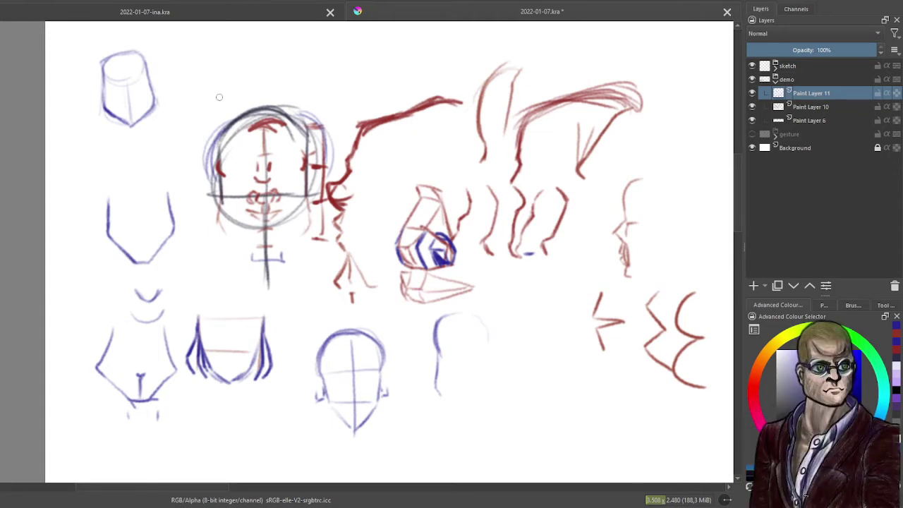
Sketch a second blue head block with a rounded jaw beside the pointed one, undoing the stray stroke, and circle the first block
drag(219, 97, 232, 204)
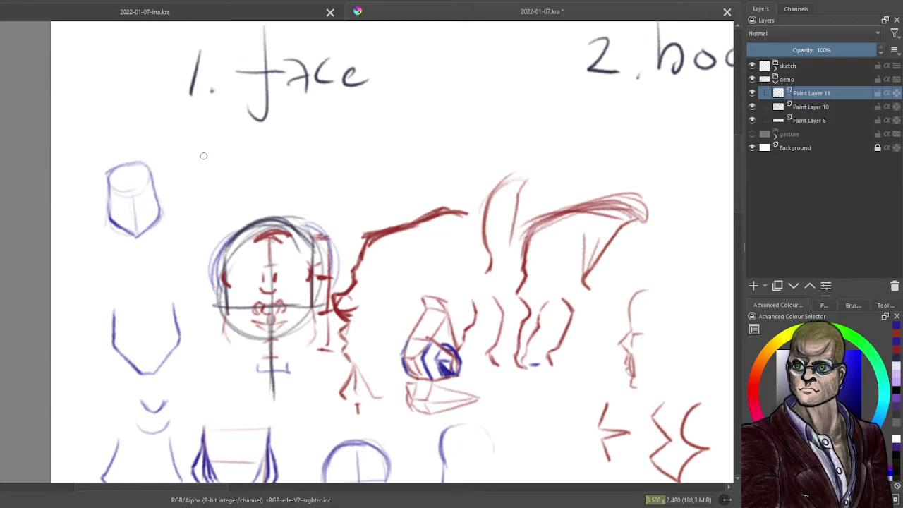
mouse_move(201, 159)
mouse_down()
mouse_move(234, 147)
mouse_move(220, 200)
mouse_up()
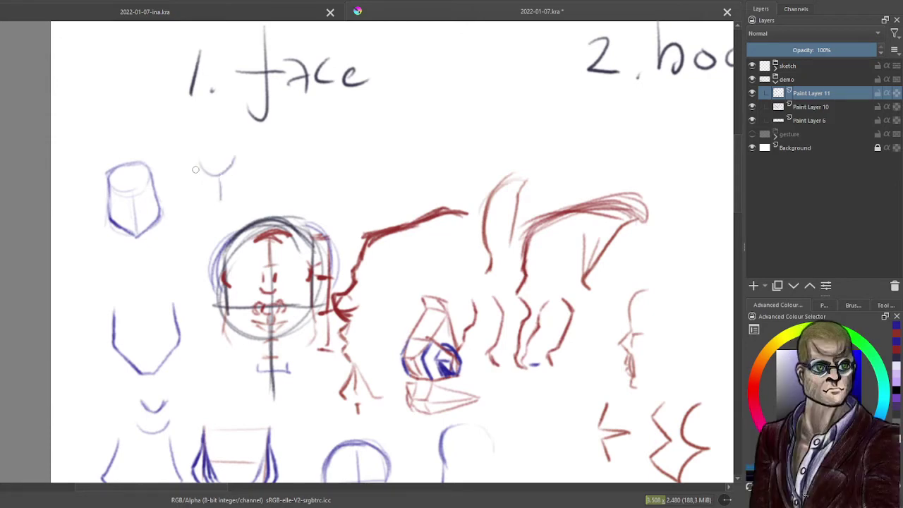
mouse_move(195, 163)
mouse_down()
mouse_move(233, 149)
mouse_move(208, 155)
mouse_move(233, 153)
mouse_move(242, 166)
mouse_move(210, 156)
mouse_move(197, 164)
mouse_move(195, 202)
mouse_up()
key(ctrl+z)
mouse_move(196, 167)
mouse_down()
mouse_move(200, 210)
mouse_move(222, 219)
mouse_up()
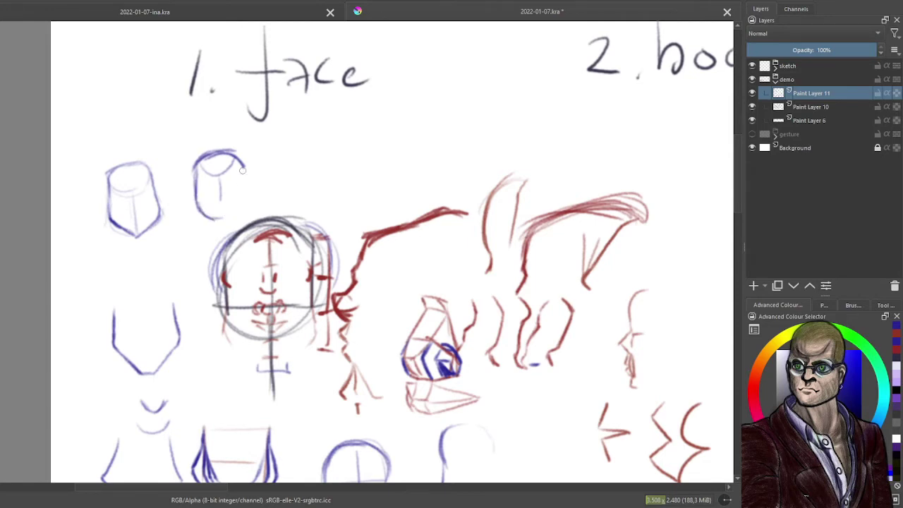
mouse_move(243, 167)
mouse_down()
mouse_move(238, 212)
mouse_move(214, 217)
mouse_move(235, 212)
mouse_up()
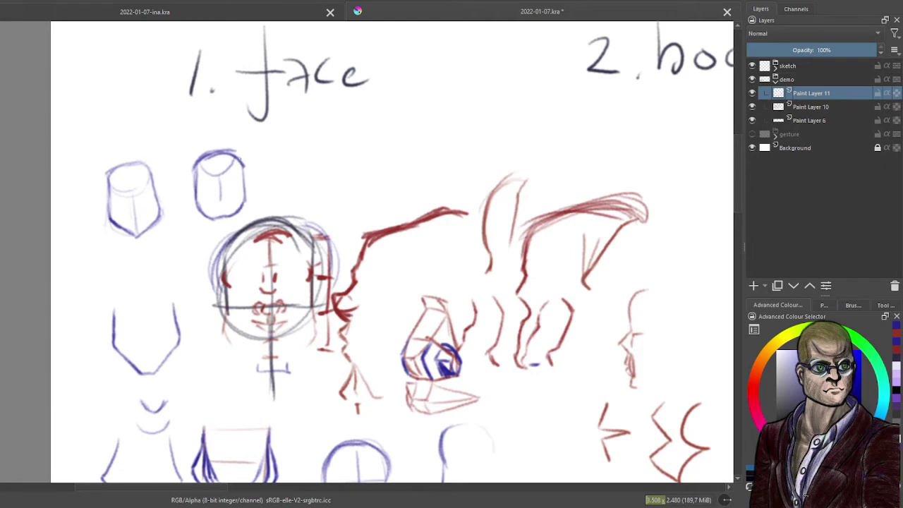
drag(241, 163, 244, 201)
drag(194, 169, 198, 200)
mouse_move(123, 145)
mouse_down()
mouse_move(114, 269)
mouse_move(83, 155)
mouse_up()
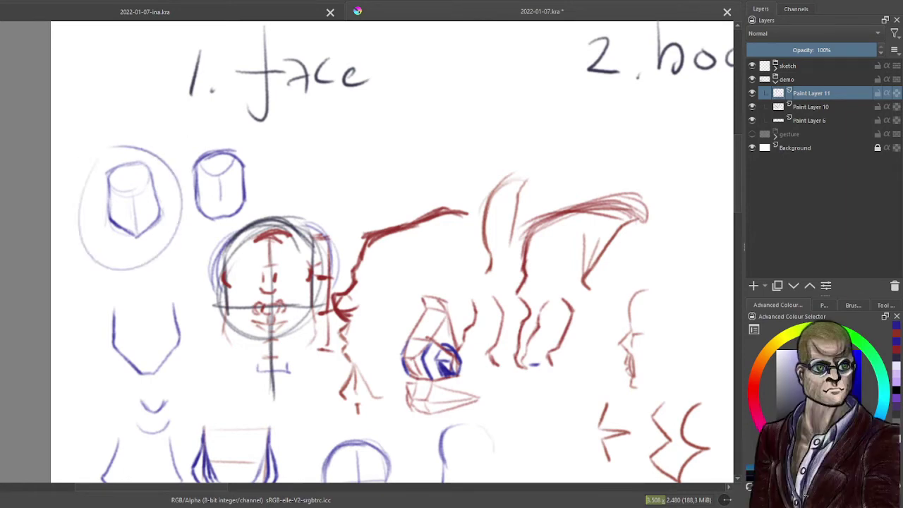
On Paint Layer 10, draw a thin red vertical height line with top, middle and bottom ticks below the posture heading
scroll(333, 273, down, 2)
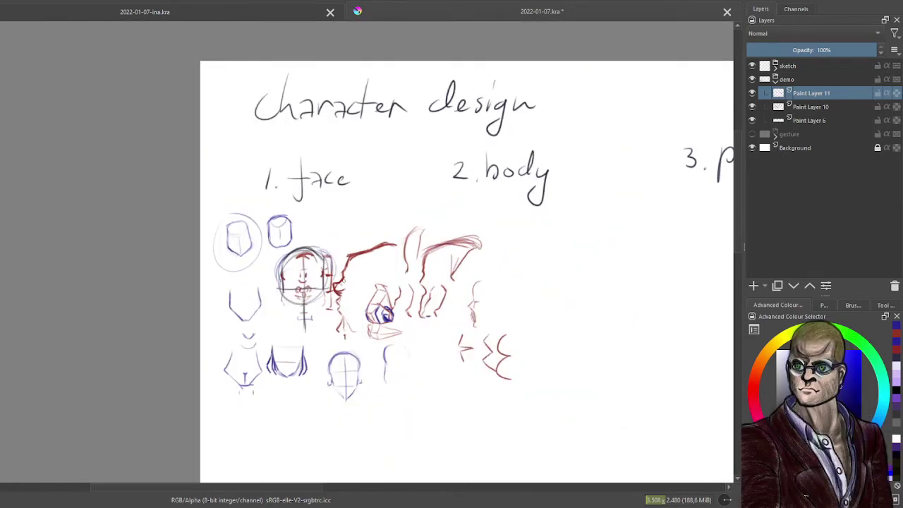
drag(392, 352, 374, 277)
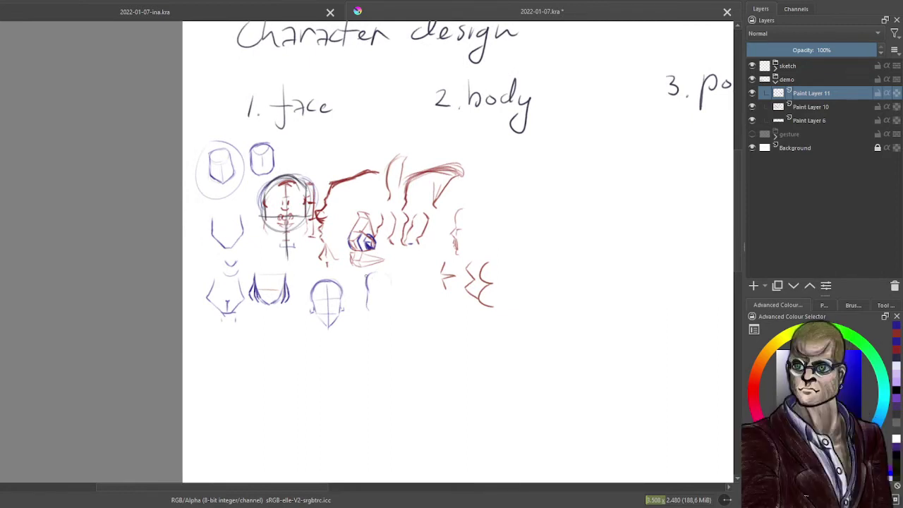
scroll(347, 256, up, 2)
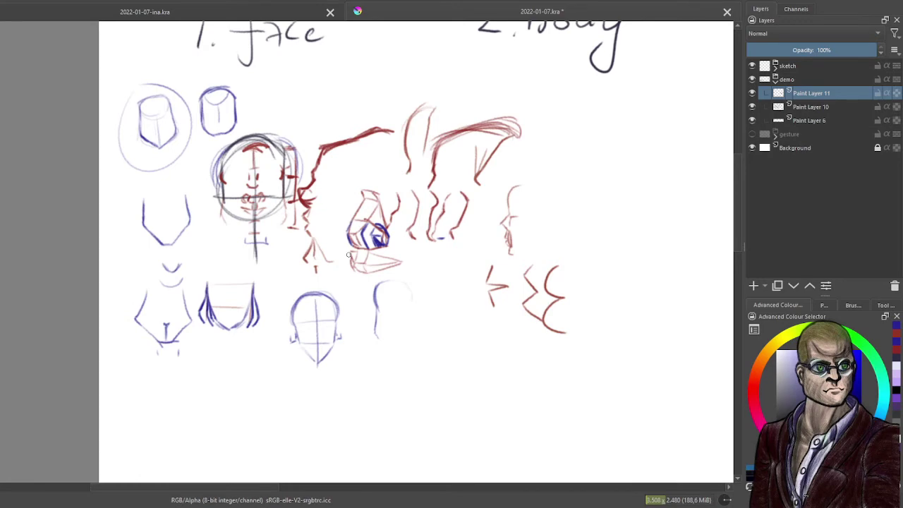
drag(427, 240, 392, 265)
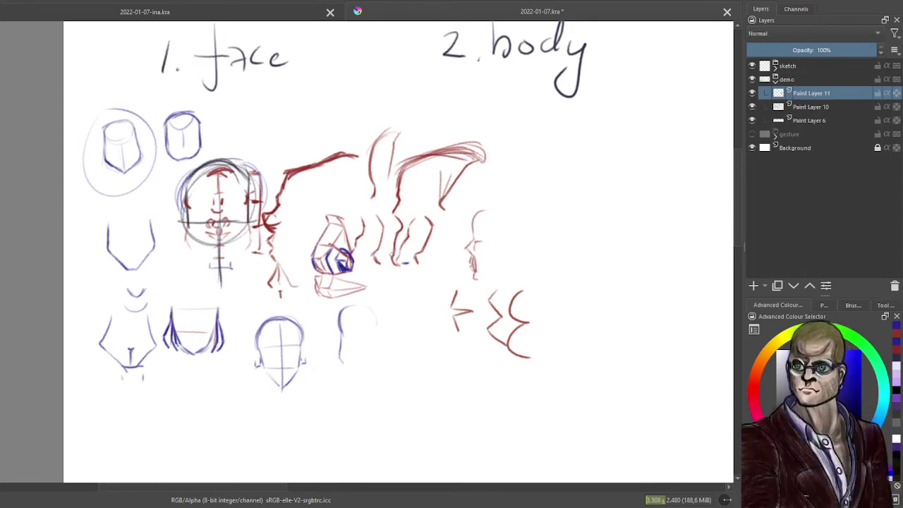
scroll(392, 254, down, 3)
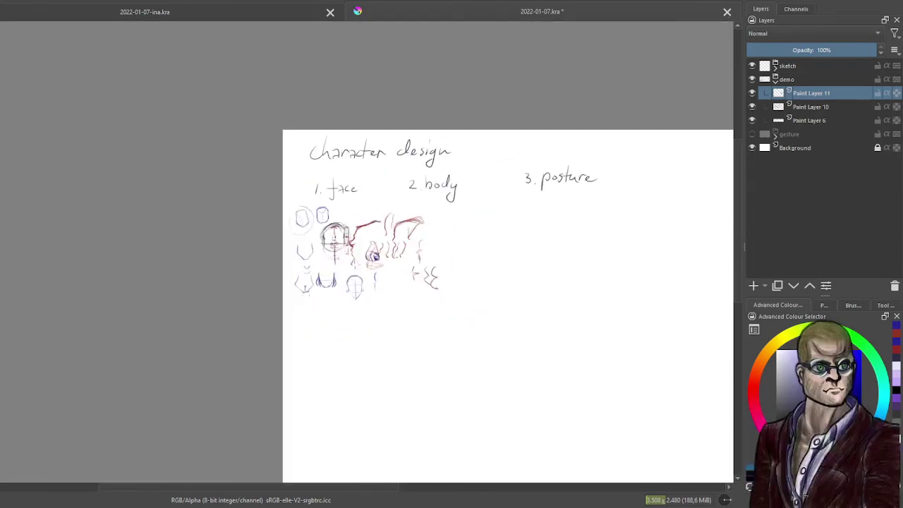
drag(541, 353, 428, 285)
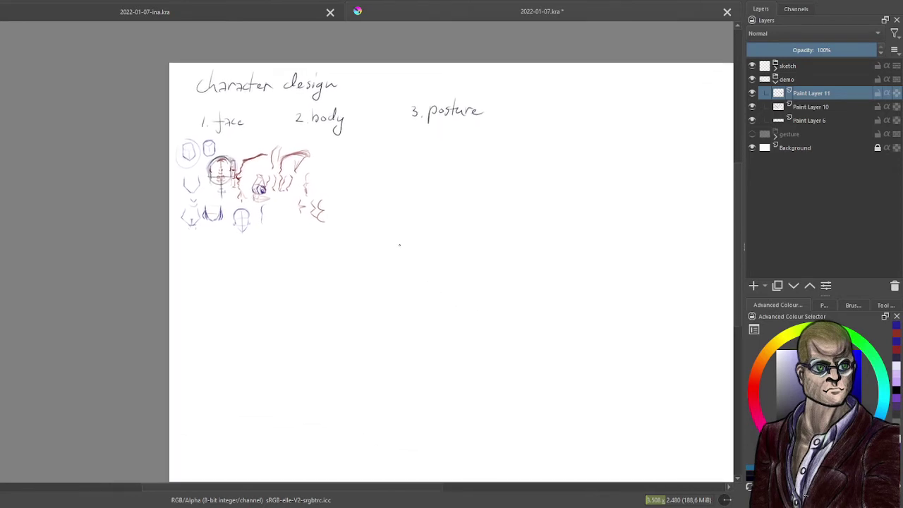
drag(399, 245, 360, 277)
scroll(359, 277, up, 2)
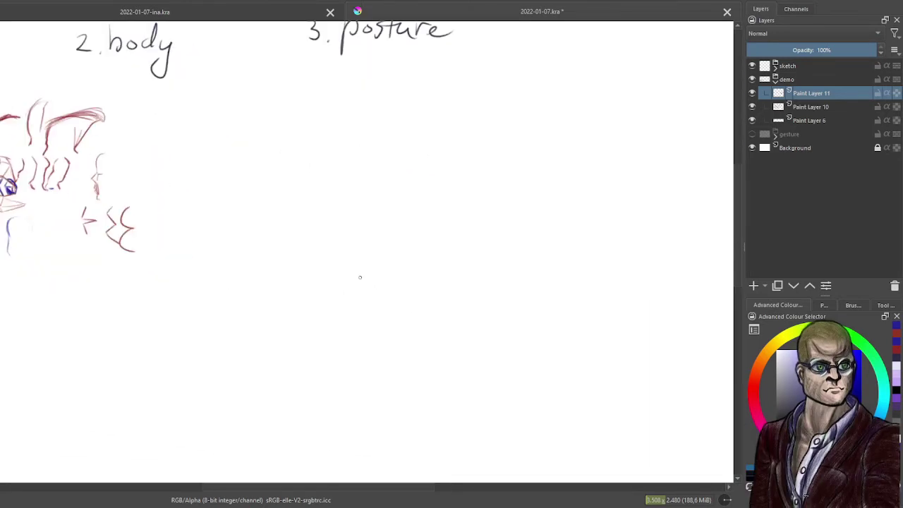
scroll(405, 272, down, 2)
scroll(397, 275, up, 2)
drag(411, 260, 404, 285)
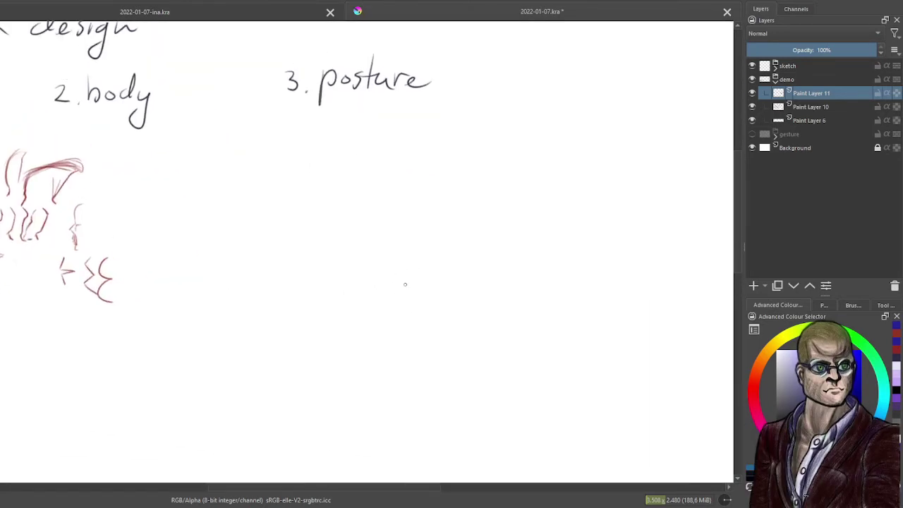
click(811, 106)
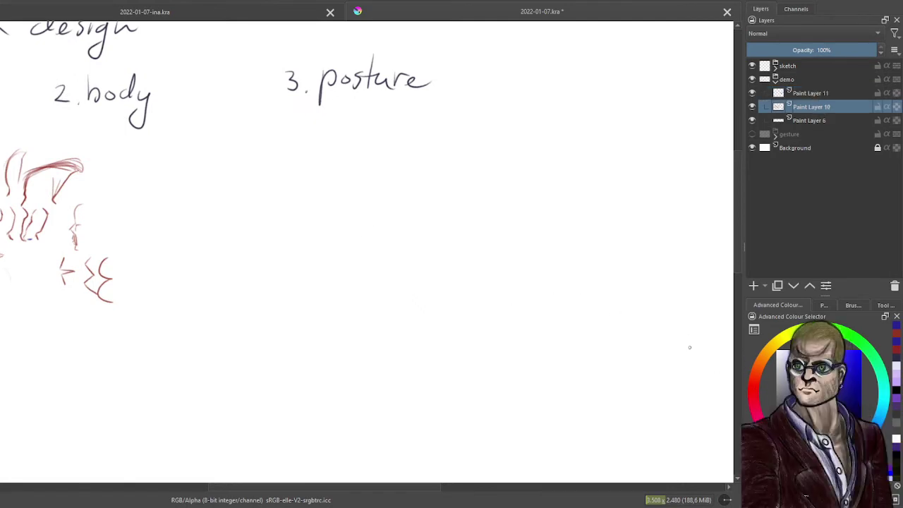
click(756, 377)
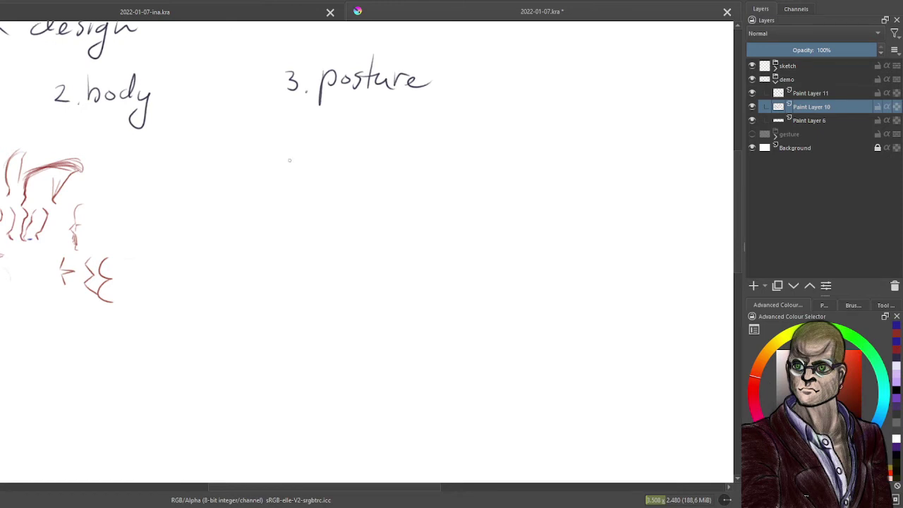
mouse_move(290, 141)
mouse_down()
mouse_move(292, 314)
mouse_move(279, 141)
mouse_move(307, 140)
mouse_up()
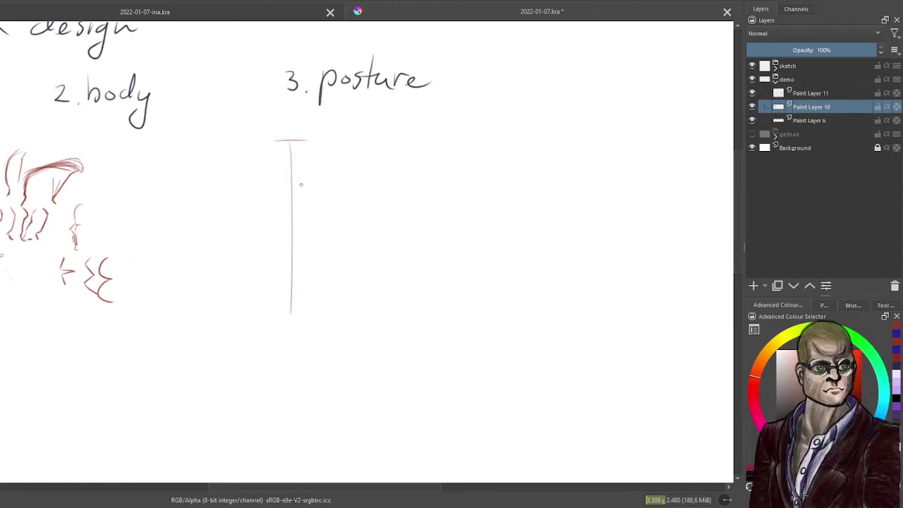
drag(279, 314, 313, 315)
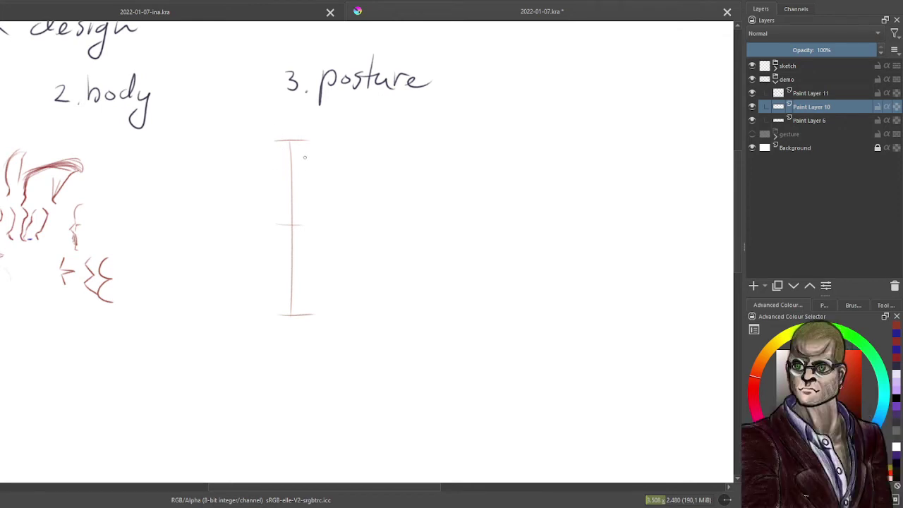
Sketch a profile head, neck, ribcage and diamond-shaped pelvis along the vertical line, with two angled guide strokes behind the back
mouse_move(305, 134)
mouse_down()
mouse_move(280, 130)
mouse_move(278, 152)
mouse_move(306, 127)
mouse_move(304, 157)
mouse_move(286, 147)
mouse_move(289, 160)
mouse_move(307, 165)
mouse_move(303, 134)
mouse_move(294, 173)
mouse_up()
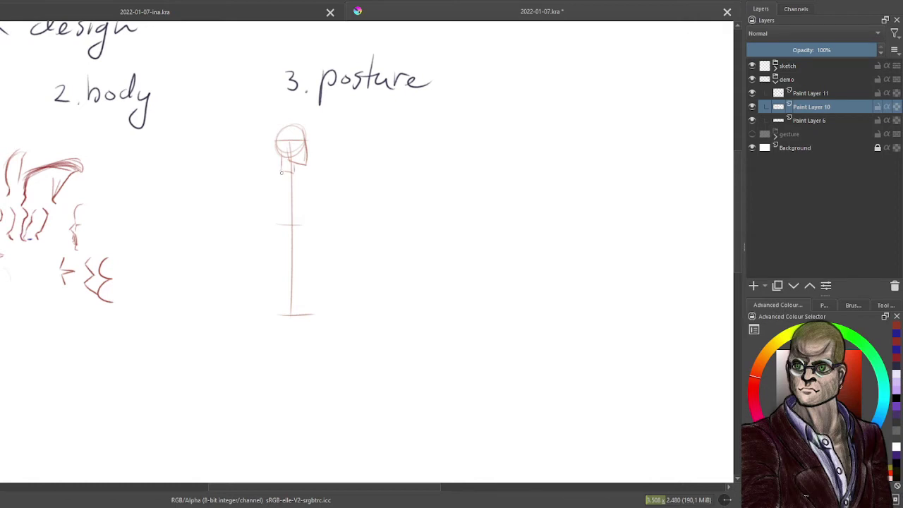
mouse_move(246, 176)
mouse_down()
mouse_move(263, 241)
mouse_move(244, 255)
mouse_up()
drag(272, 176, 291, 226)
drag(277, 192, 289, 223)
mouse_move(301, 174)
mouse_down()
mouse_move(311, 219)
mouse_move(273, 238)
mouse_move(285, 231)
mouse_move(306, 239)
mouse_move(292, 261)
mouse_up()
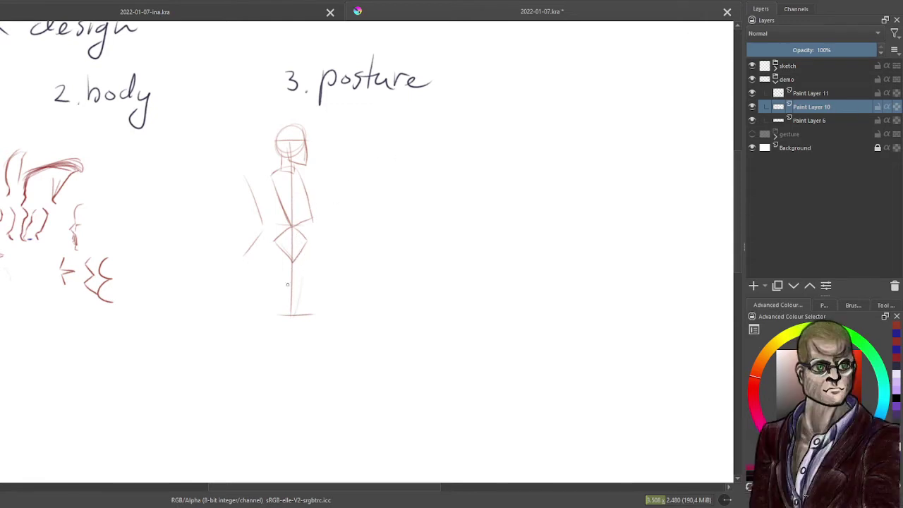
Sketch the standing figure's thigh, lower leg and foot in profile, undoing the last two strokes
mouse_move(285, 273)
mouse_down()
mouse_move(301, 317)
mouse_move(299, 260)
mouse_up()
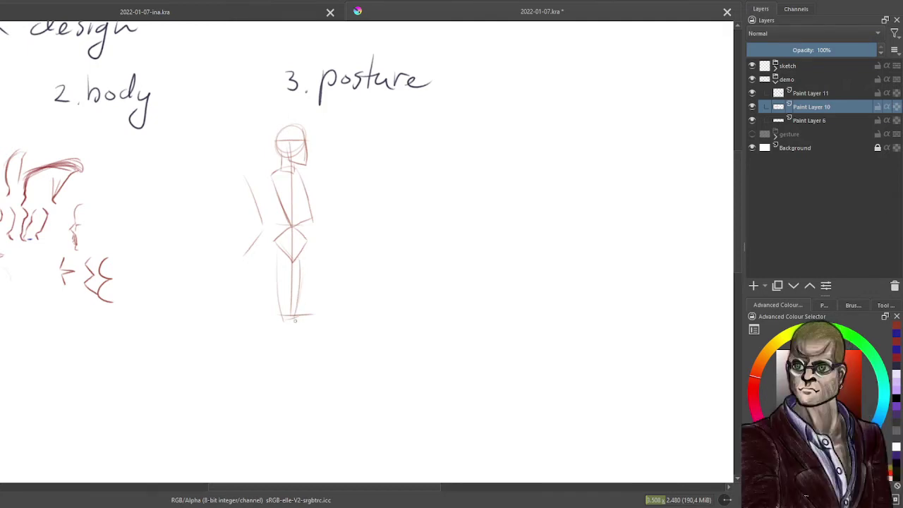
drag(296, 323, 289, 369)
mouse_move(281, 316)
mouse_down()
mouse_move(274, 347)
mouse_move(288, 387)
mouse_up()
drag(294, 350, 289, 381)
mouse_move(296, 323)
mouse_down()
mouse_move(289, 379)
mouse_move(320, 375)
mouse_move(311, 388)
mouse_move(319, 386)
mouse_move(284, 376)
mouse_up()
key(ctrl+z)
key(ctrl+z)
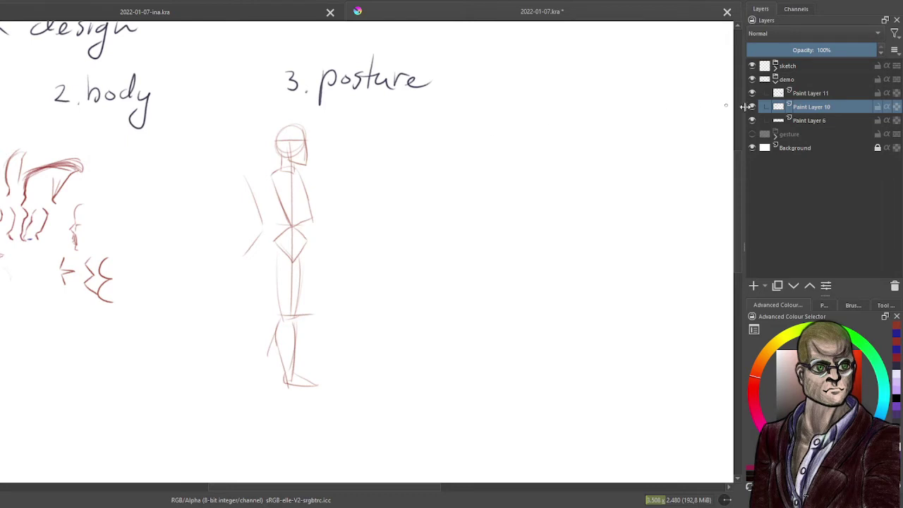
On Paint Layer 11, sketch a blue head thrust forward on a slanted neck with a rounded upper back, beside the standing figure
click(811, 93)
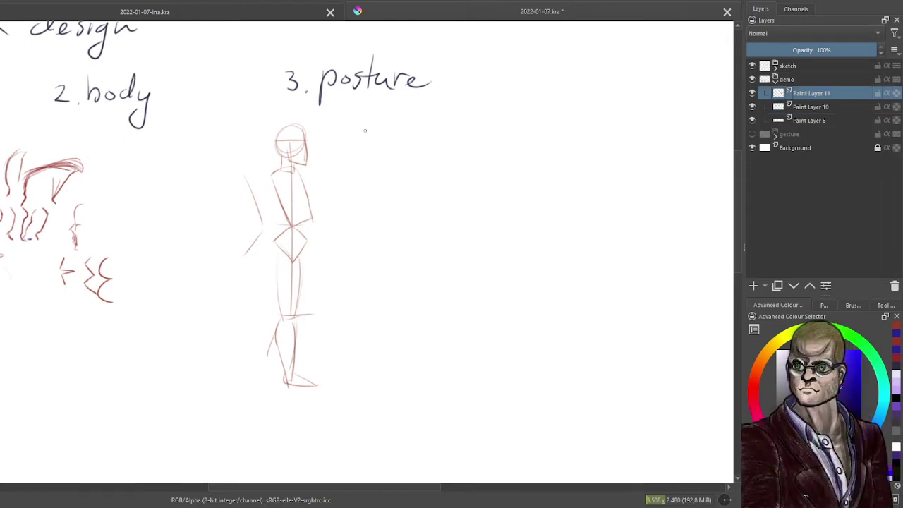
mouse_move(335, 166)
mouse_down()
mouse_move(371, 129)
mouse_move(384, 147)
mouse_move(381, 135)
mouse_move(375, 165)
mouse_move(361, 158)
mouse_move(383, 169)
mouse_up()
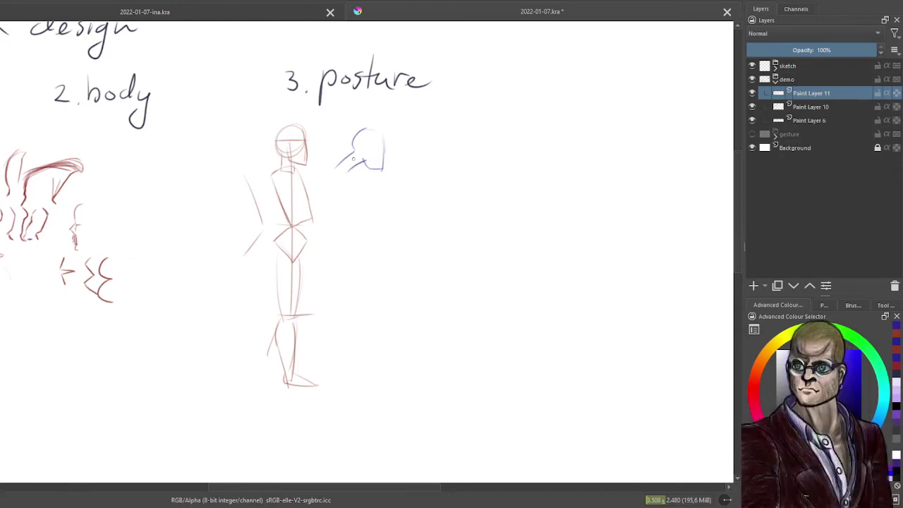
drag(352, 155, 340, 201)
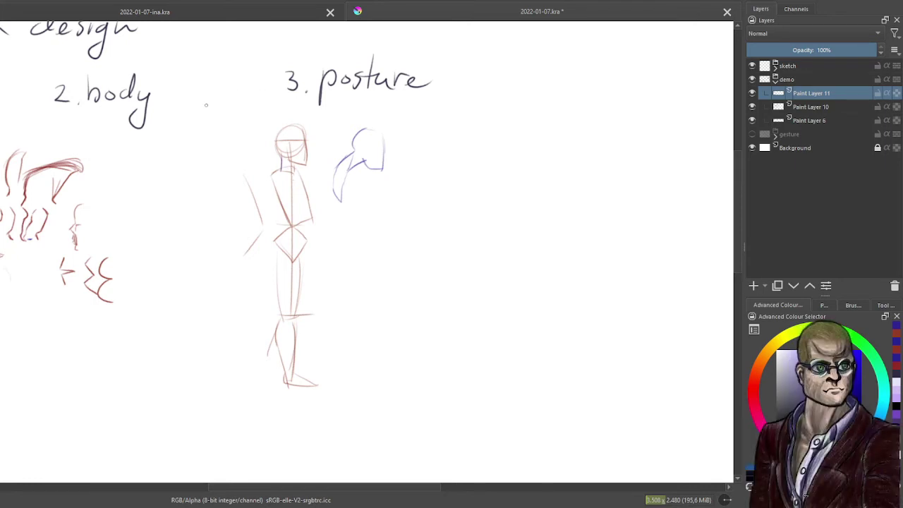
Draw blue lines from the body and posture headings toward the standing figure, and add the slouched figure's ribcage and heavier back curve
drag(164, 120, 210, 144)
drag(347, 101, 319, 118)
mouse_move(283, 165)
mouse_down()
mouse_move(299, 187)
mouse_move(357, 169)
mouse_move(369, 182)
mouse_move(361, 196)
mouse_move(380, 197)
mouse_move(379, 187)
mouse_up()
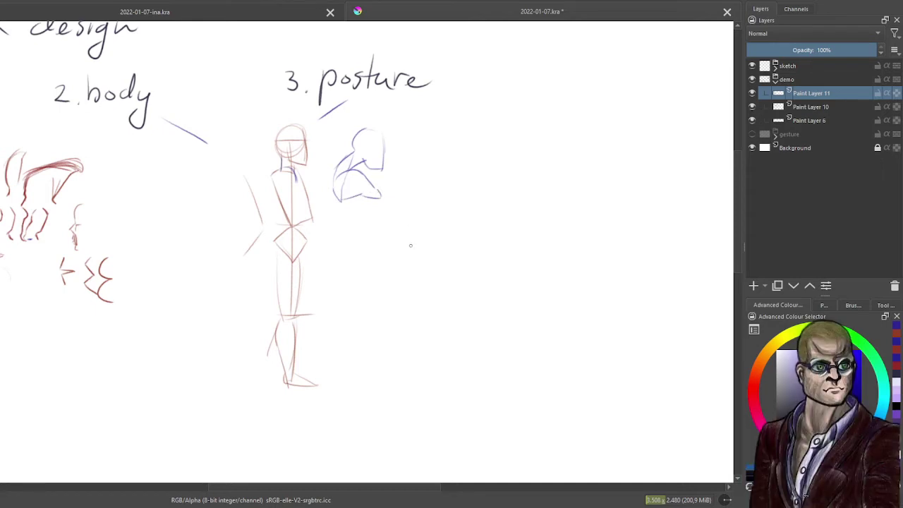
drag(336, 168, 326, 208)
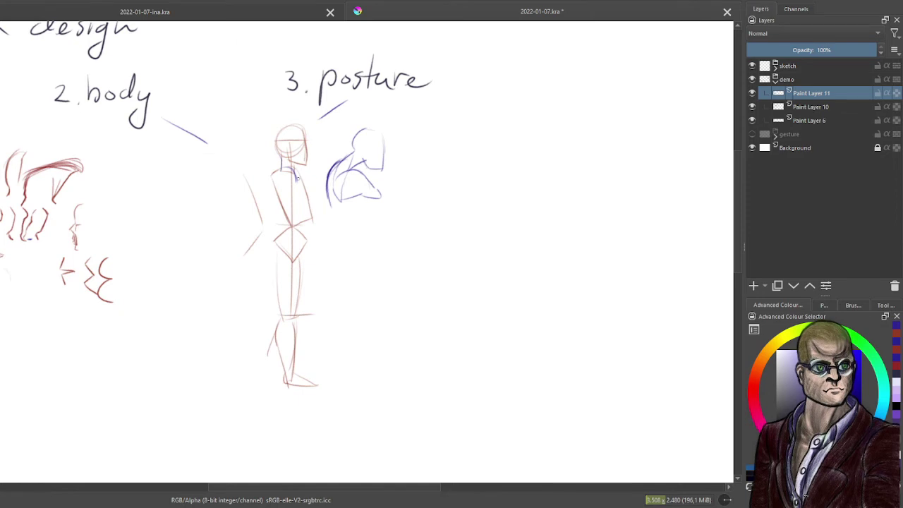
Add blue shoulder and chest shapes and small lower-back marks to the standing figure's torso
mouse_move(306, 194)
mouse_down()
mouse_move(296, 182)
mouse_move(304, 179)
mouse_move(280, 188)
mouse_move(272, 176)
mouse_move(279, 202)
mouse_move(306, 191)
mouse_up()
mouse_move(282, 216)
mouse_down()
mouse_move(283, 231)
mouse_move(272, 223)
mouse_up()
drag(272, 216, 279, 222)
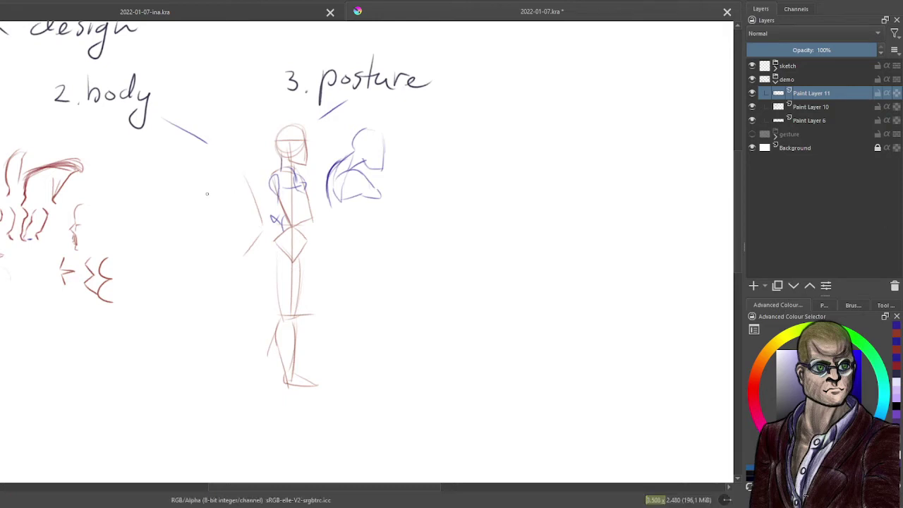
Annotate the space beside the standing figure with a plus and female symbol above a minus and male symbol
drag(172, 177, 172, 192)
drag(170, 258, 185, 258)
mouse_move(200, 170)
mouse_down()
mouse_move(198, 192)
mouse_move(206, 189)
mouse_up()
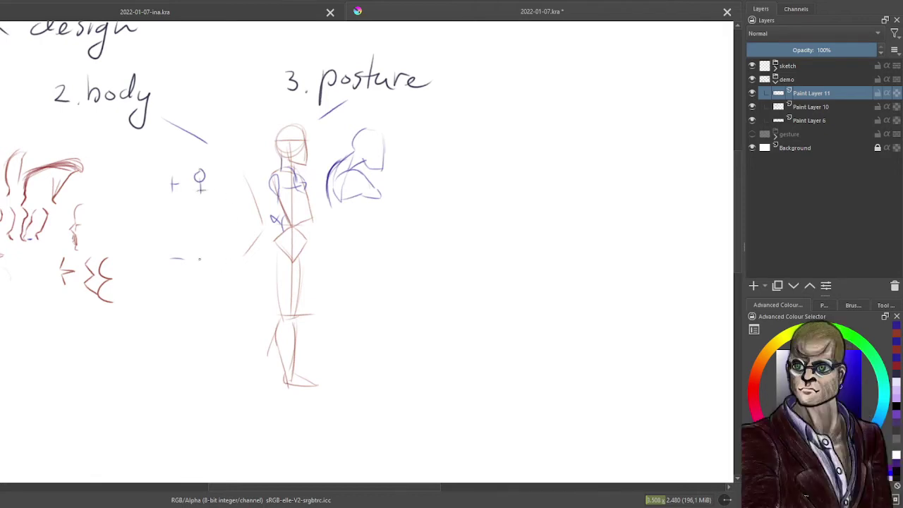
mouse_move(205, 257)
mouse_down()
mouse_move(217, 240)
mouse_move(220, 249)
mouse_up()
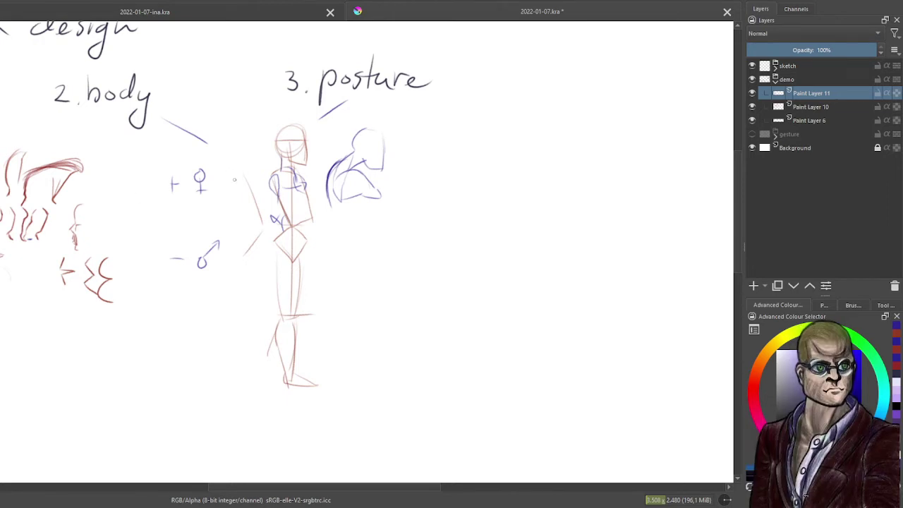
Write "sitting" beside the standing figure's upper back and add a minus, a plus and a tilting arrow around its pelvis
mouse_move(227, 170)
mouse_down()
mouse_move(224, 178)
mouse_move(249, 173)
mouse_move(247, 189)
mouse_up()
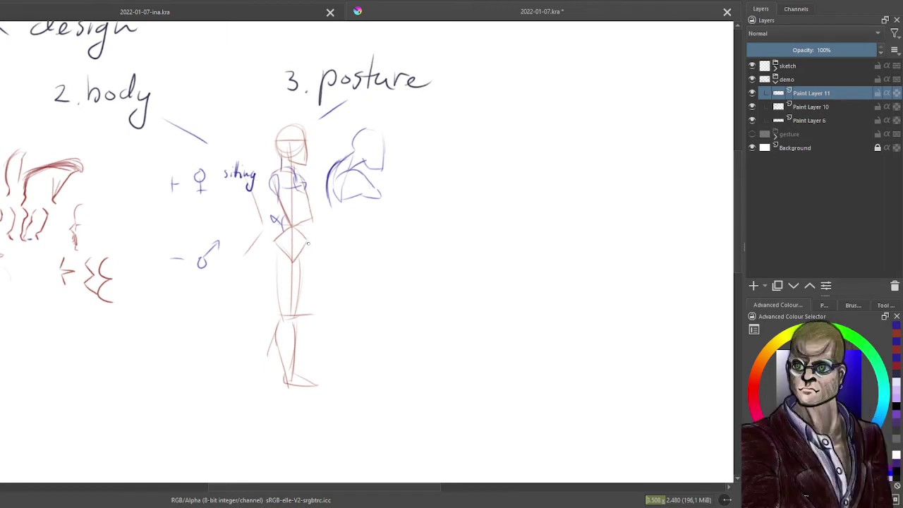
drag(308, 240, 325, 235)
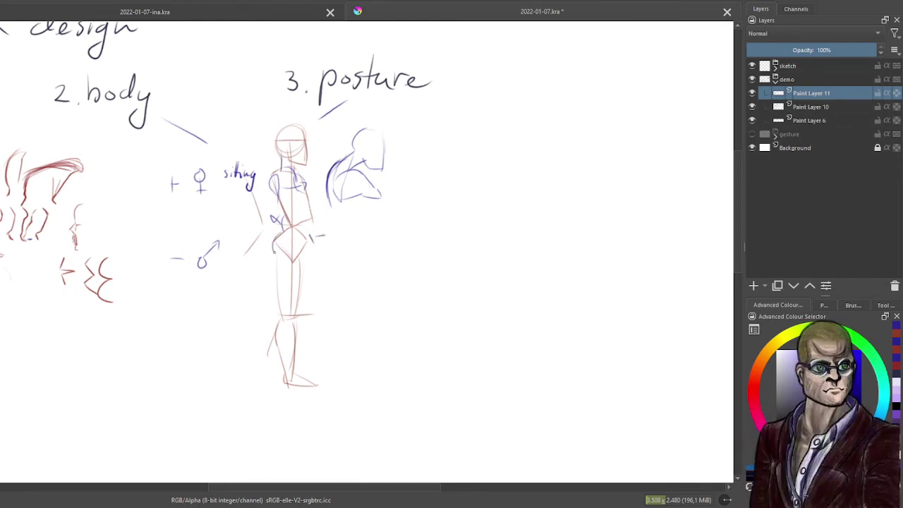
mouse_move(259, 239)
mouse_down()
mouse_move(271, 238)
mouse_move(264, 242)
mouse_move(258, 224)
mouse_move(272, 228)
mouse_up()
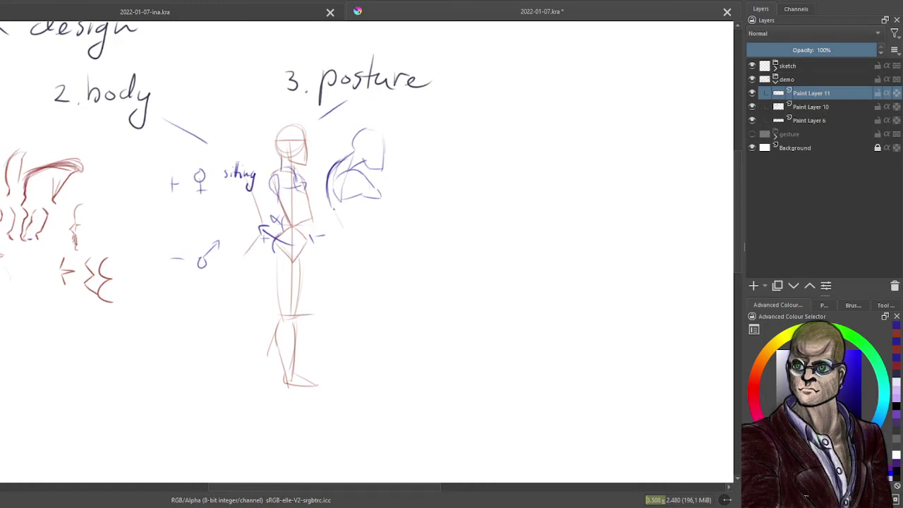
Extend the slouched figure below the ribcage with lower-back curves, buttock scribbles and a heavy bulging belly line
mouse_move(340, 212)
mouse_down()
mouse_move(349, 240)
mouse_move(359, 228)
mouse_move(348, 207)
mouse_move(353, 239)
mouse_move(322, 249)
mouse_move(350, 241)
mouse_move(329, 248)
mouse_move(349, 244)
mouse_move(340, 262)
mouse_move(348, 244)
mouse_move(359, 271)
mouse_up()
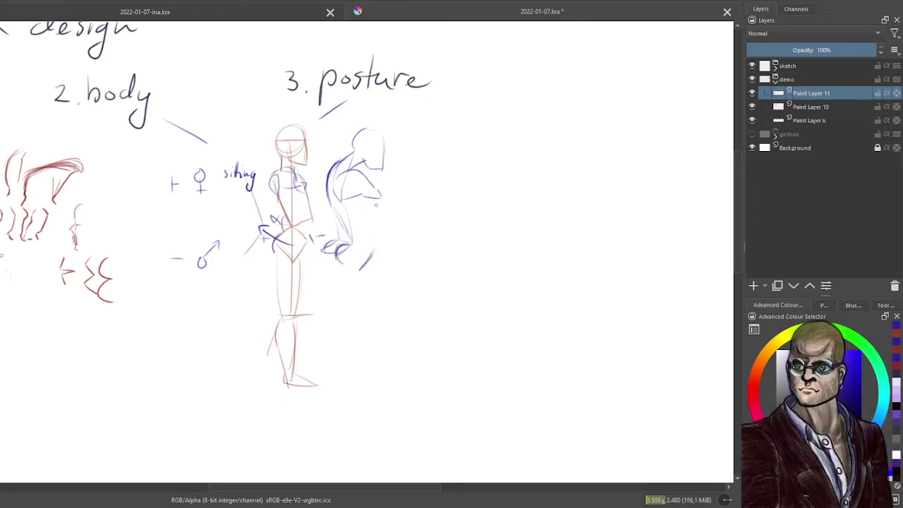
drag(361, 205, 378, 255)
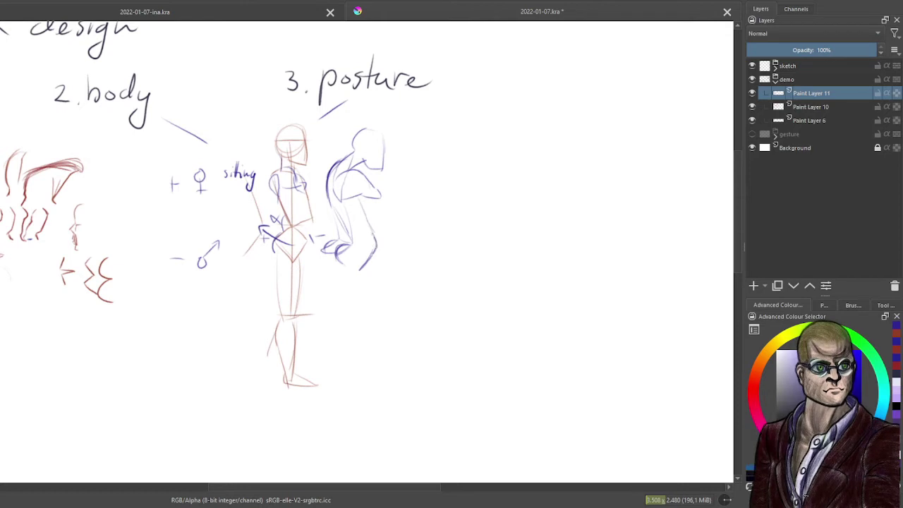
drag(365, 220, 375, 243)
drag(357, 199, 371, 233)
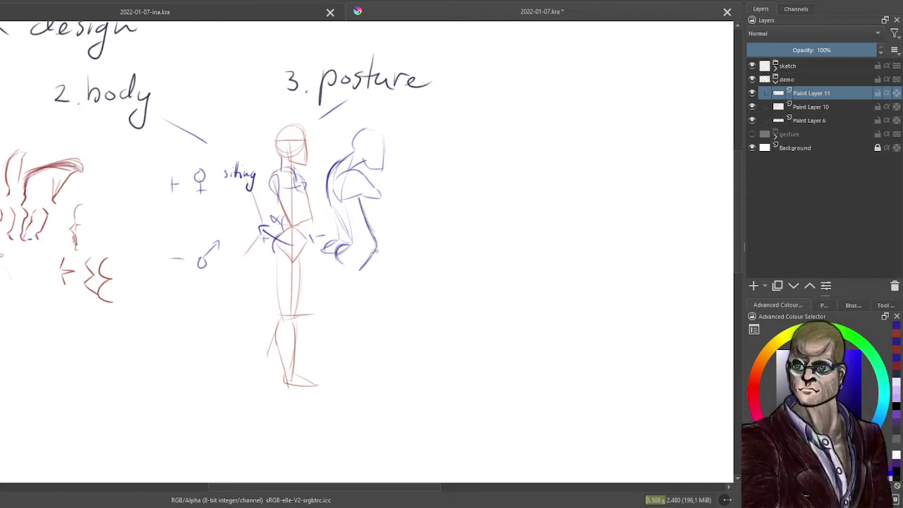
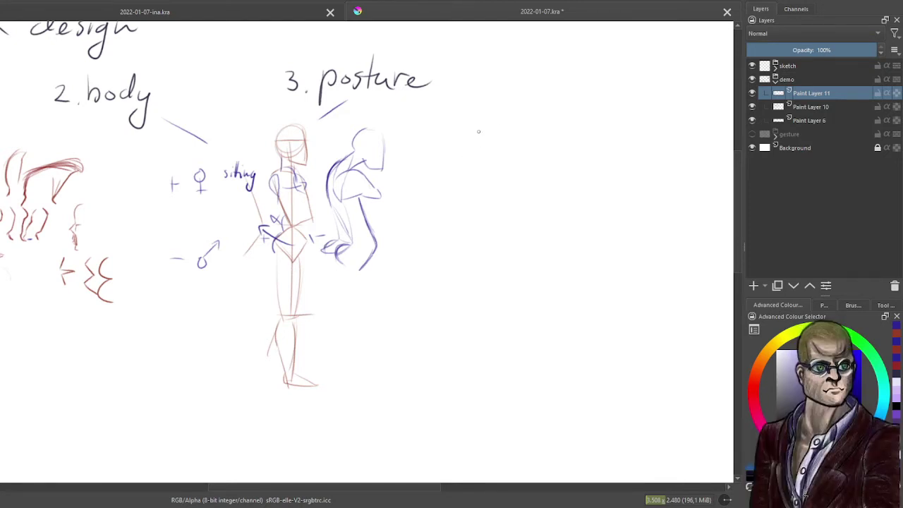
Write "proportions" on the empty canvas beside the slouched figure and stack nine head ovals in a column beneath an underline
mouse_move(472, 114)
mouse_down()
mouse_move(470, 137)
mouse_move(473, 121)
mouse_move(481, 127)
mouse_move(497, 115)
mouse_up()
mouse_move(496, 111)
mouse_down()
mouse_move(496, 130)
mouse_move(502, 117)
mouse_up()
mouse_move(506, 112)
mouse_down()
mouse_move(548, 113)
mouse_move(545, 125)
mouse_up()
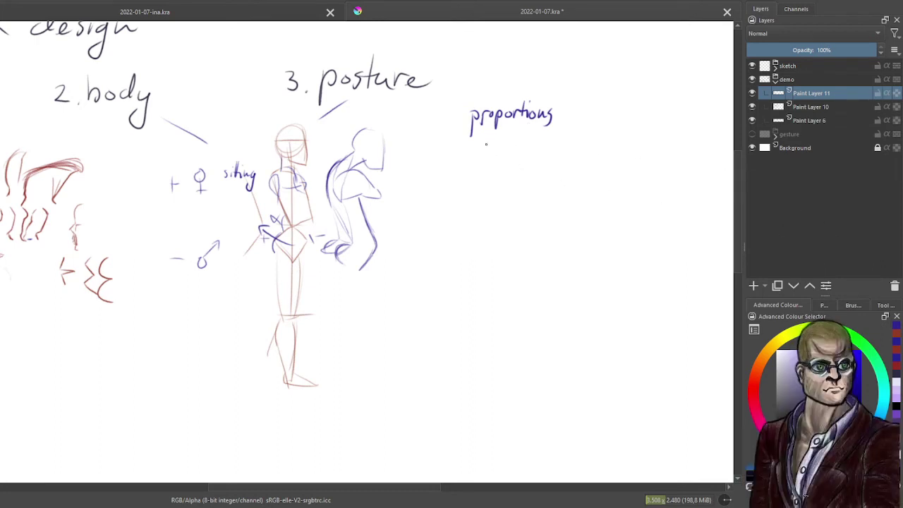
drag(486, 144, 570, 136)
mouse_move(510, 143)
mouse_down()
mouse_move(527, 167)
mouse_move(500, 160)
mouse_move(537, 145)
mouse_move(540, 162)
mouse_move(504, 196)
mouse_move(507, 177)
mouse_move(527, 225)
mouse_move(517, 229)
mouse_move(520, 204)
mouse_up()
mouse_move(530, 241)
mouse_down()
mouse_move(506, 249)
mouse_move(535, 243)
mouse_move(522, 289)
mouse_move(509, 278)
mouse_move(497, 310)
mouse_move(531, 303)
mouse_move(497, 340)
mouse_move(528, 330)
mouse_move(499, 381)
mouse_move(496, 369)
mouse_move(494, 411)
mouse_up()
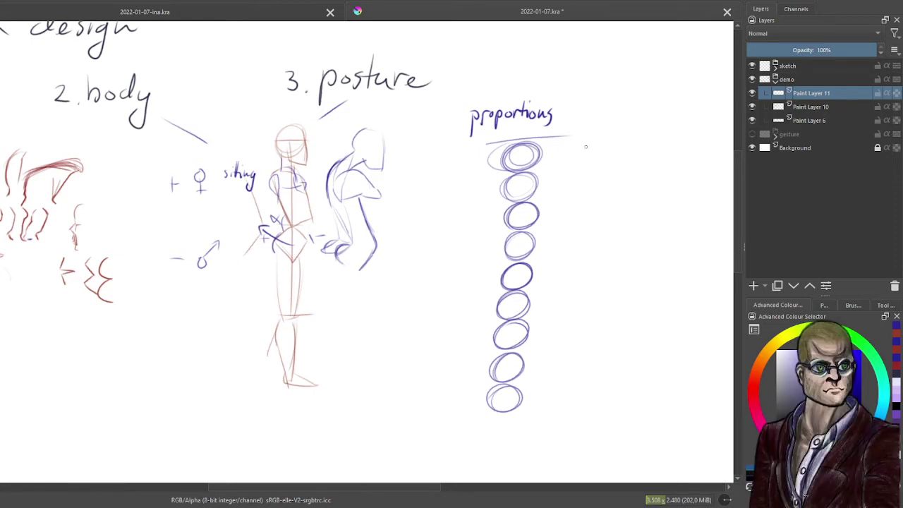
Sketch a small round side-view head beside the top of the oval column, with an inner circle, facial profile and short accent strokes
mouse_move(571, 148)
mouse_down()
mouse_move(585, 165)
mouse_move(571, 145)
mouse_move(595, 140)
mouse_move(595, 162)
mouse_up()
key(ctrl+z)
key(ctrl+z)
key(ctrl+z)
key(ctrl+z)
key(ctrl+z)
key(ctrl+z)
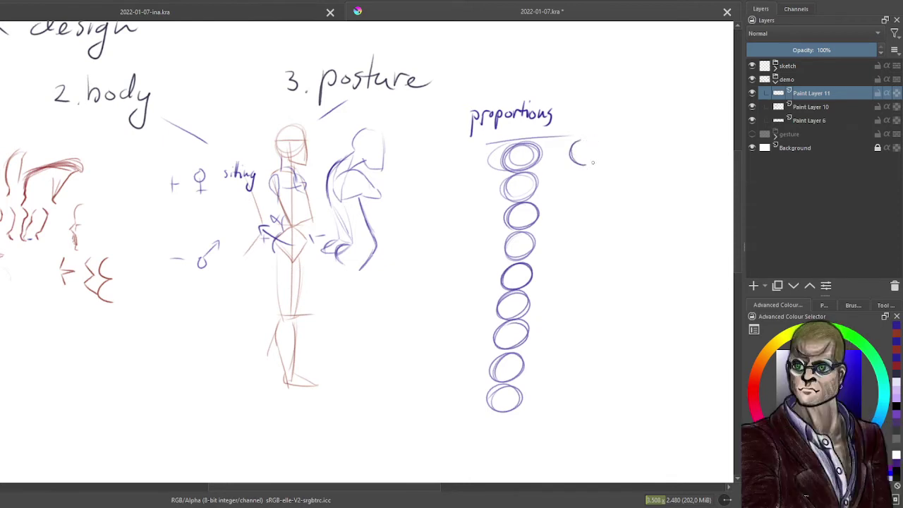
mouse_move(581, 164)
mouse_down()
mouse_move(573, 143)
mouse_move(599, 155)
mouse_move(572, 160)
mouse_move(596, 142)
mouse_move(590, 160)
mouse_move(583, 148)
mouse_up()
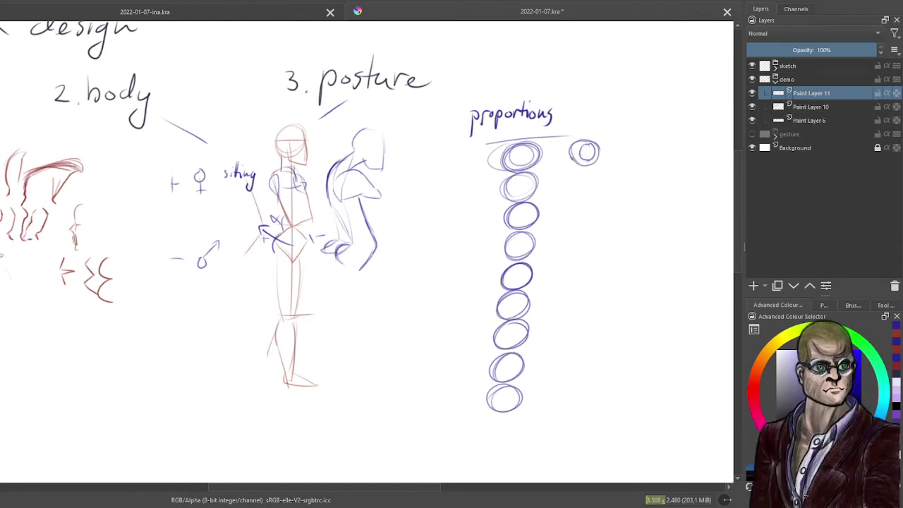
mouse_move(574, 158)
mouse_down()
mouse_move(585, 162)
mouse_move(578, 141)
mouse_up()
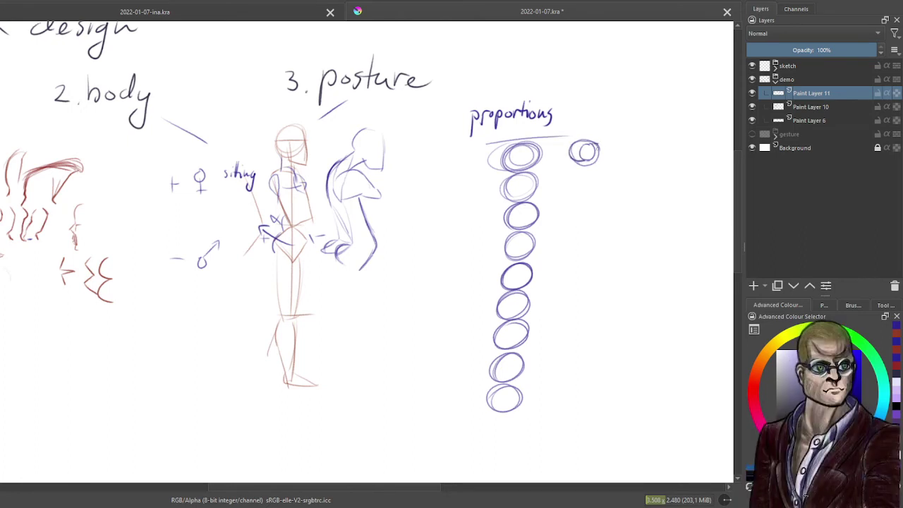
mouse_move(602, 144)
mouse_down()
mouse_move(608, 139)
mouse_move(591, 162)
mouse_move(617, 163)
mouse_up()
drag(599, 145, 597, 166)
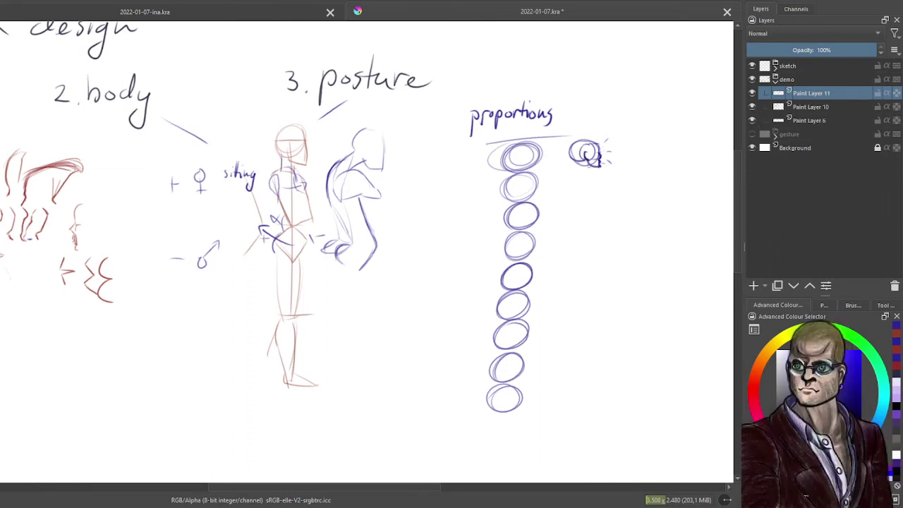
Add the small figure's neck, upper torso lines and chest baseline, with a faint head-sized circle beside them
drag(588, 169, 574, 173)
mouse_move(568, 193)
mouse_down()
mouse_move(622, 180)
mouse_move(603, 186)
mouse_move(613, 169)
mouse_up()
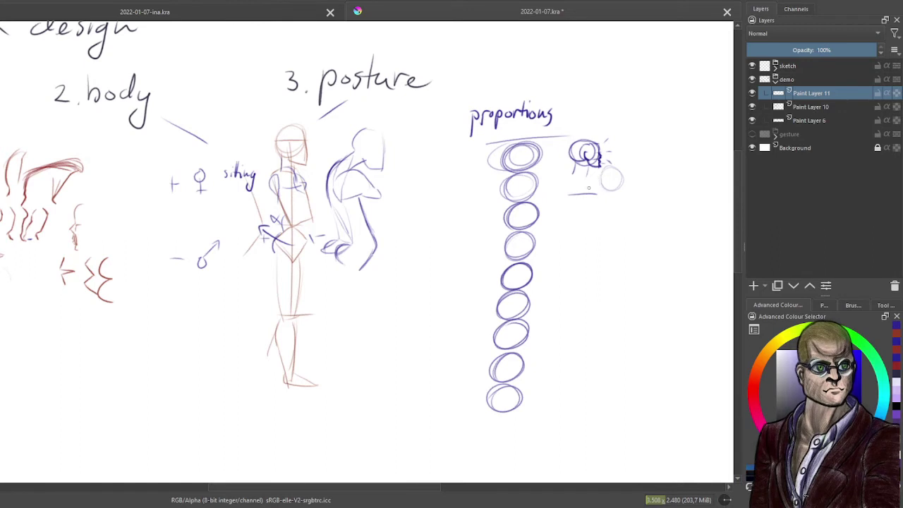
drag(581, 189, 594, 189)
mouse_move(574, 170)
mouse_down()
mouse_move(589, 189)
mouse_move(569, 191)
mouse_move(569, 181)
mouse_up()
drag(573, 172, 566, 181)
key(ctrl+z)
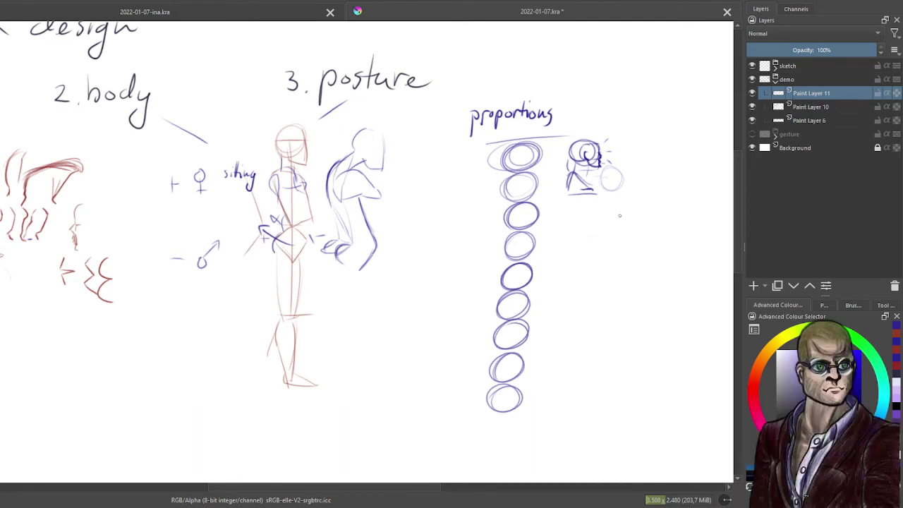
Stack four faint head ovals below the circle beside the small figure and mark levels with short horizontal guide lines
mouse_move(612, 220)
mouse_down()
mouse_move(619, 199)
mouse_move(610, 218)
mouse_move(635, 230)
mouse_move(612, 234)
mouse_move(634, 269)
mouse_move(632, 259)
mouse_move(620, 288)
mouse_up()
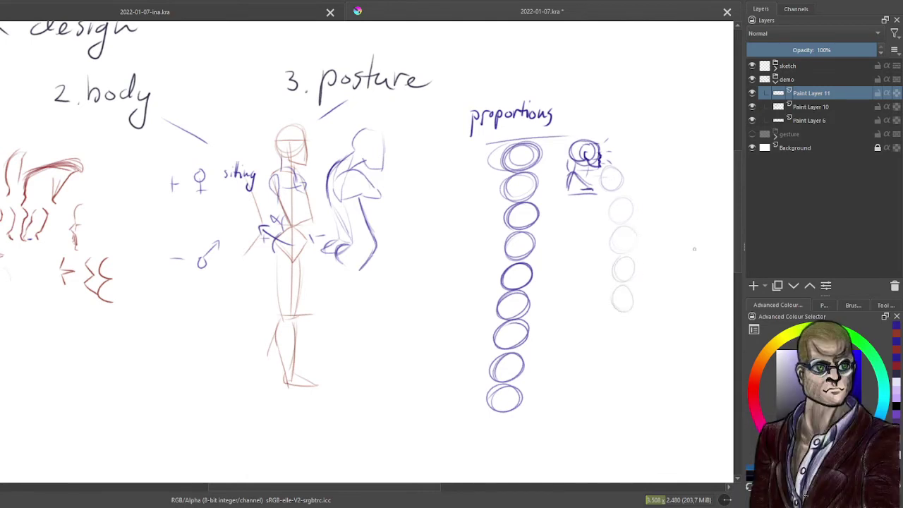
drag(558, 310, 582, 306)
drag(568, 283, 610, 279)
drag(638, 280, 654, 279)
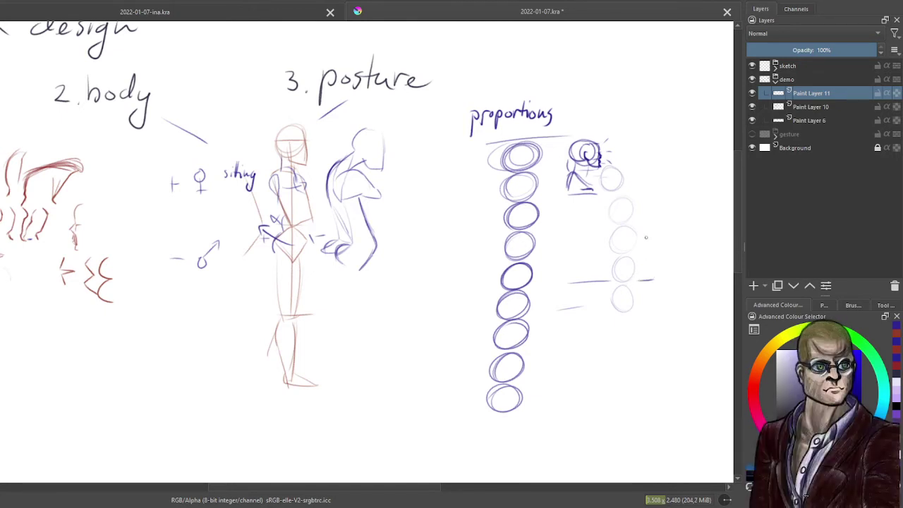
drag(626, 163, 650, 160)
Outline the small figure's tapering block below the chest, with front and back contours and a lower guide line
drag(595, 195, 600, 216)
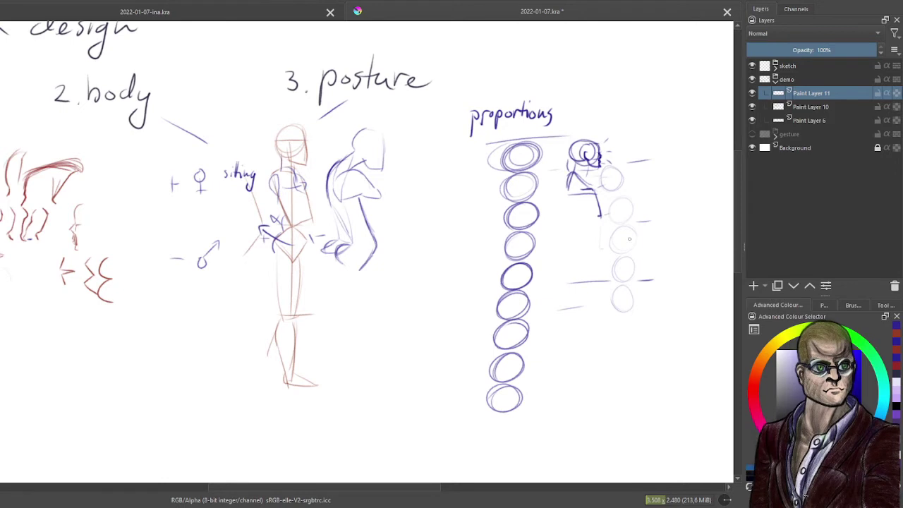
drag(603, 248, 577, 251)
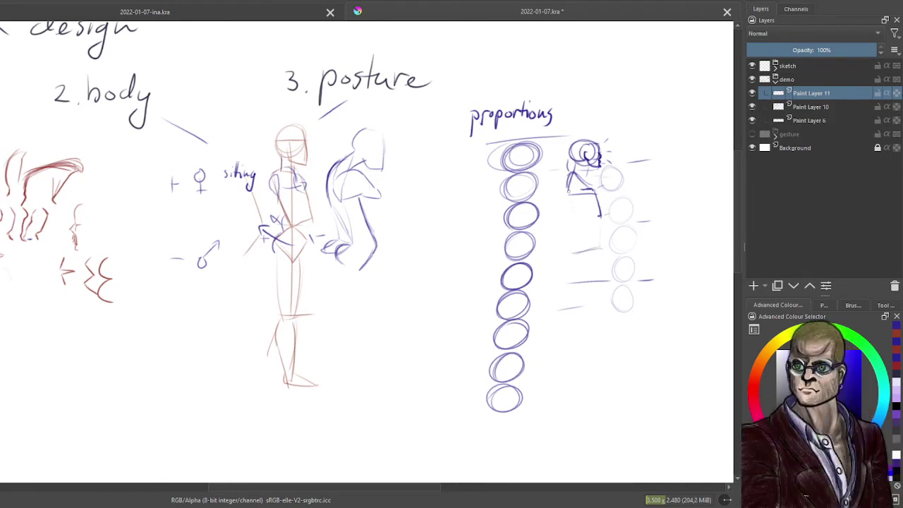
drag(569, 199, 583, 249)
mouse_move(599, 214)
mouse_down()
mouse_move(598, 236)
mouse_move(587, 208)
mouse_move(599, 242)
mouse_move(588, 247)
mouse_move(589, 204)
mouse_move(585, 246)
mouse_move(571, 224)
mouse_up()
drag(569, 190, 568, 213)
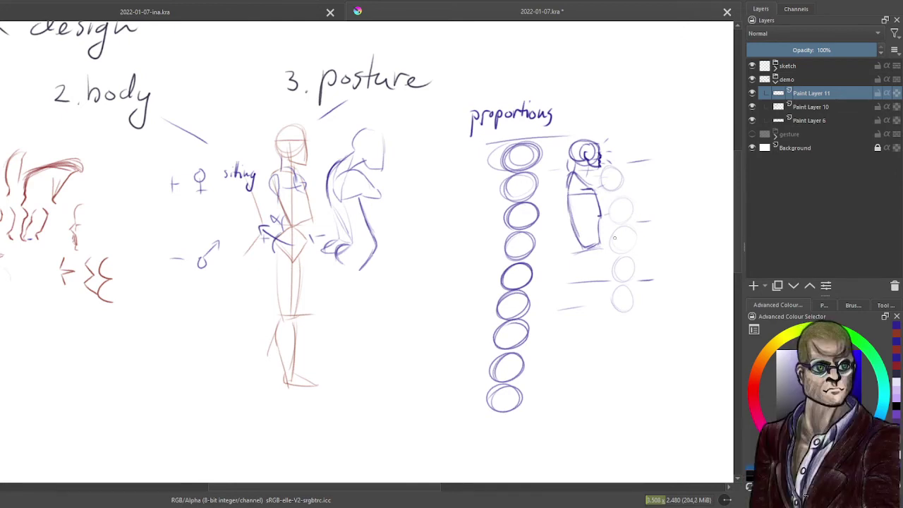
Draw the small figure's short angular bottom section down to the long horizontal guide line
mouse_move(585, 247)
mouse_down()
mouse_move(606, 256)
mouse_move(588, 279)
mouse_up()
mouse_move(576, 248)
mouse_down()
mouse_move(572, 272)
mouse_move(585, 280)
mouse_up()
mouse_move(578, 246)
mouse_down()
mouse_move(571, 275)
mouse_move(608, 259)
mouse_up()
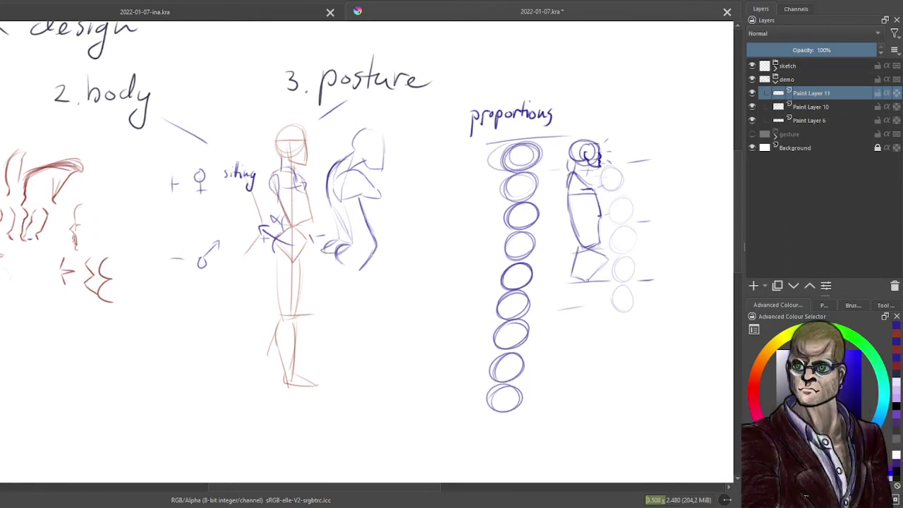
Sketch a front-view figure beside the "proportions" column with a tapered torso, centre line and base block, topped by several head circles
drag(444, 176, 450, 249)
mouse_move(444, 166)
mouse_down()
mouse_move(421, 200)
mouse_move(426, 248)
mouse_move(456, 181)
mouse_move(472, 243)
mouse_move(426, 254)
mouse_move(426, 278)
mouse_move(427, 262)
mouse_move(452, 251)
mouse_move(469, 251)
mouse_move(474, 276)
mouse_move(424, 279)
mouse_move(477, 279)
mouse_up()
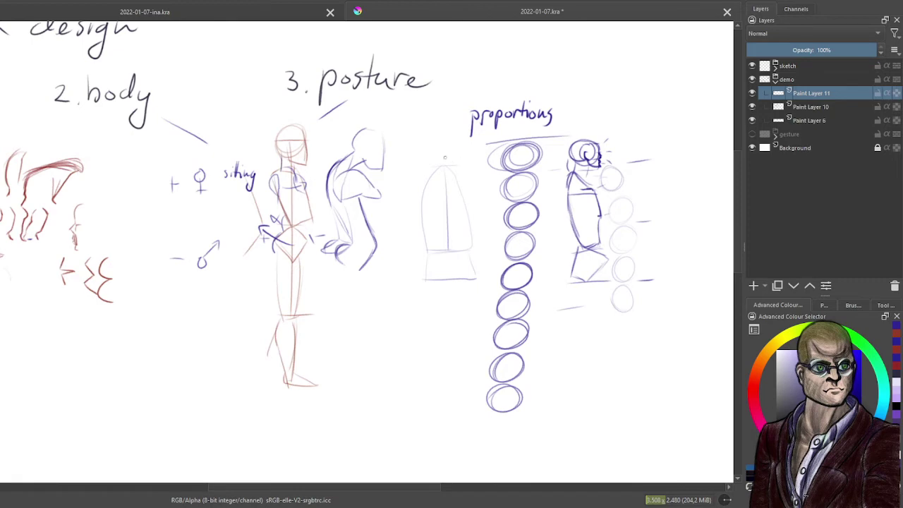
mouse_move(445, 157)
mouse_down()
mouse_move(462, 140)
mouse_move(430, 148)
mouse_up()
drag(467, 191, 469, 215)
mouse_move(441, 139)
mouse_down()
mouse_move(449, 115)
mouse_move(444, 140)
mouse_move(406, 135)
mouse_up()
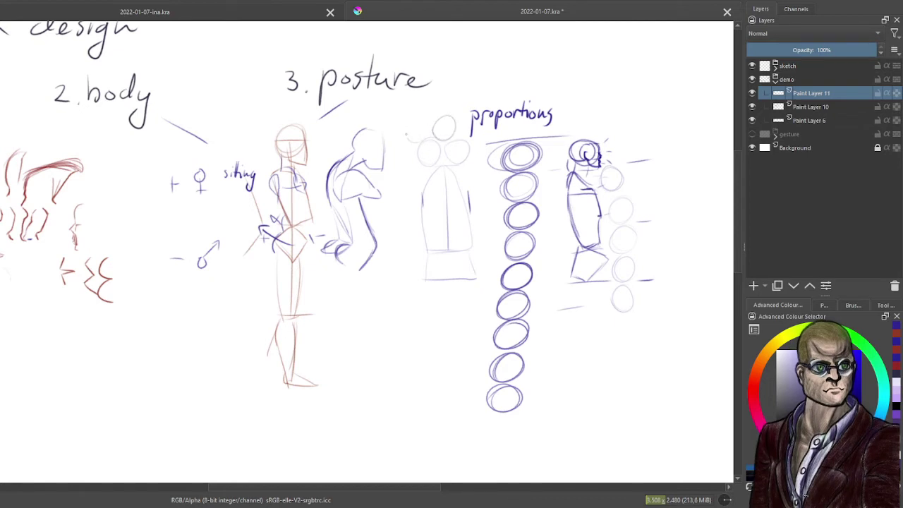
mouse_move(466, 137)
mouse_down()
mouse_move(471, 115)
mouse_move(460, 134)
mouse_up()
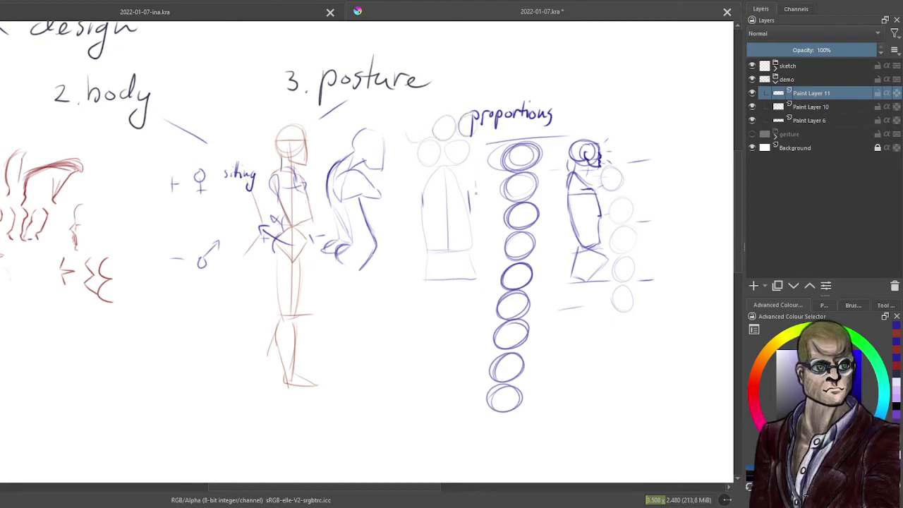
Add a rounded outer shoulder arch, hanging arms and a horizontal line across the torso of the front-view figure
drag(411, 196, 412, 214)
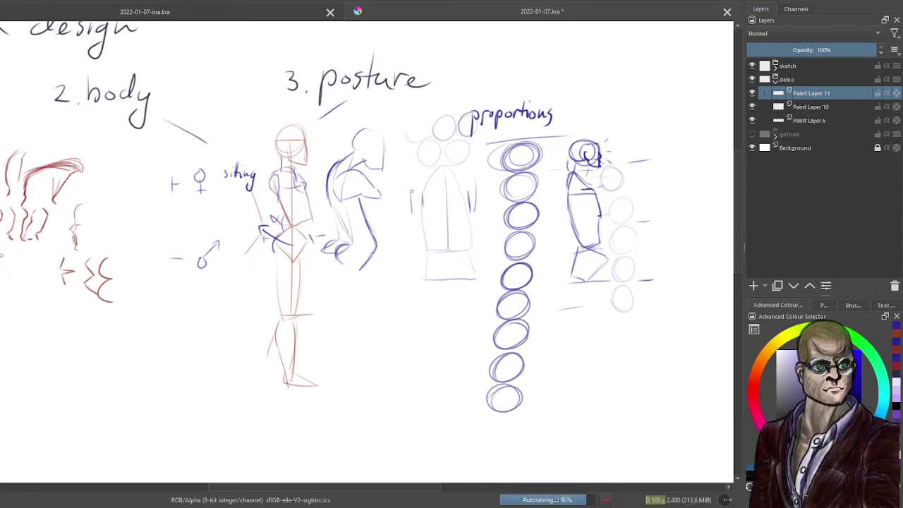
mouse_move(430, 162)
mouse_down()
mouse_move(413, 182)
mouse_move(468, 166)
mouse_move(473, 175)
mouse_up()
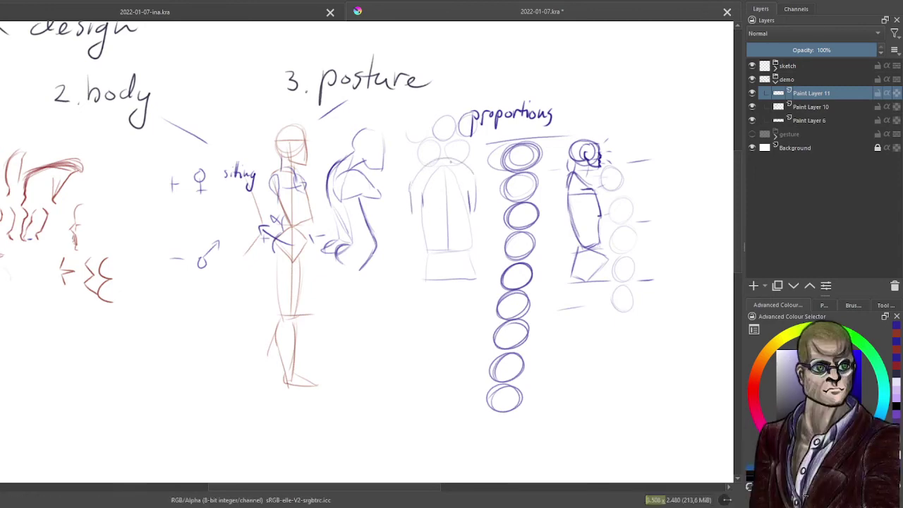
mouse_move(443, 206)
mouse_down()
mouse_move(477, 230)
mouse_move(443, 205)
mouse_move(428, 206)
mouse_move(416, 224)
mouse_move(453, 205)
mouse_move(476, 223)
mouse_up()
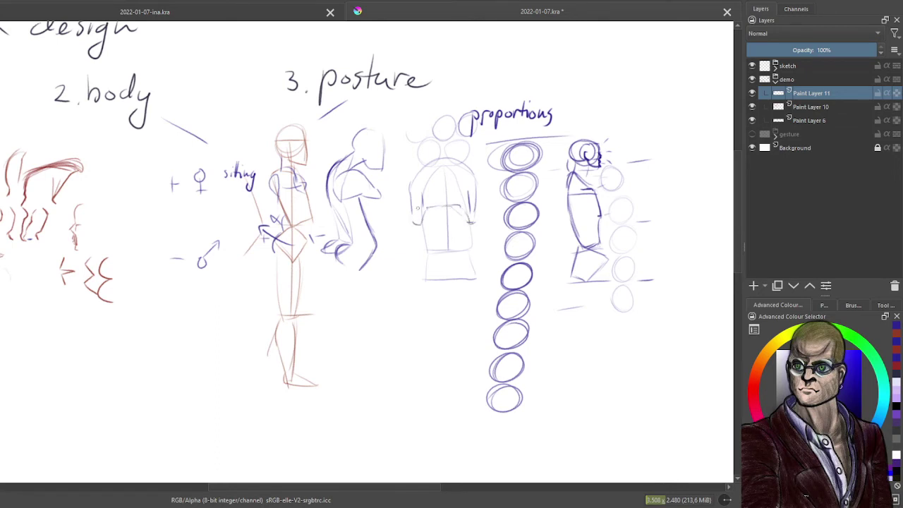
drag(412, 204, 415, 222)
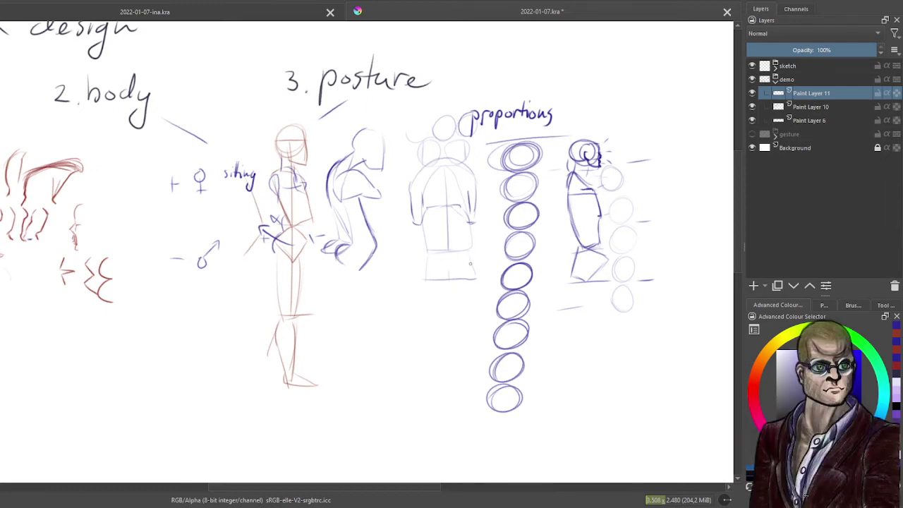
Draw a dark oval over the front-view figure's outer shoulder and a narrow bent leg with a foot at its base
drag(455, 276, 477, 273)
key(ctrl+z)
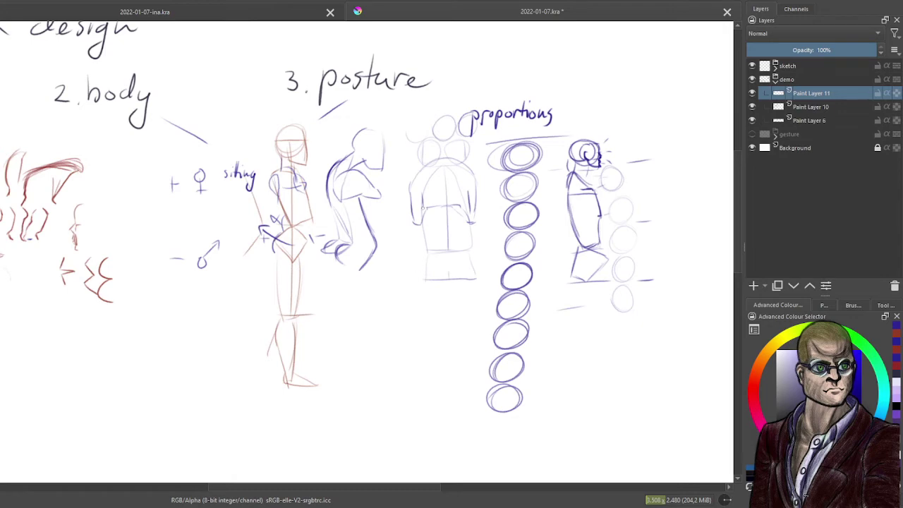
drag(425, 266, 425, 281)
drag(417, 163, 421, 167)
drag(429, 250, 447, 278)
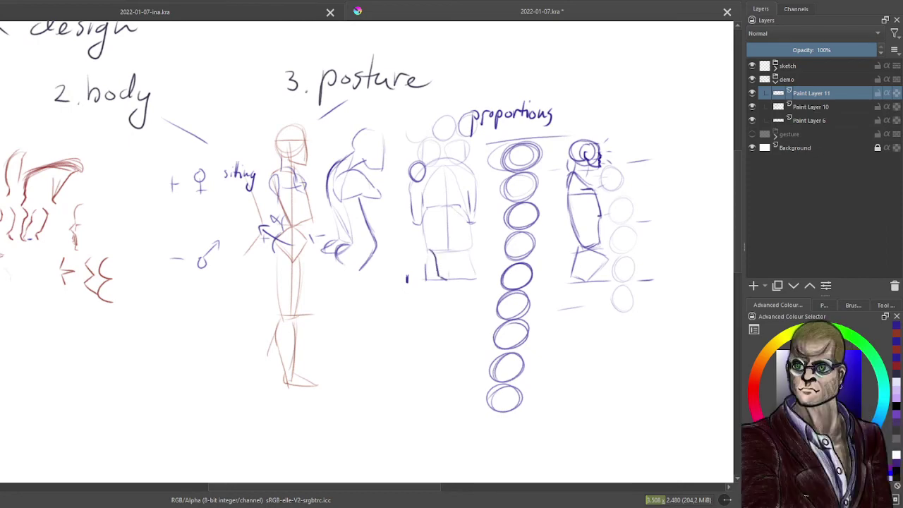
mouse_move(427, 249)
mouse_down()
mouse_move(428, 281)
mouse_move(412, 292)
mouse_move(409, 276)
mouse_move(408, 291)
mouse_up()
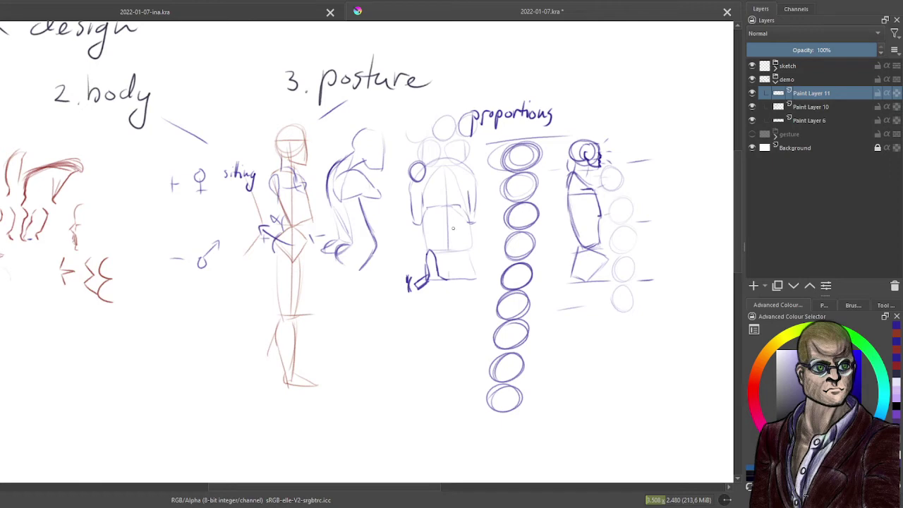
Thicken the dark shoulder oval and link it to the foot with a heavy curved line along the front-view figure's side
mouse_move(414, 161)
mouse_down()
mouse_move(405, 182)
mouse_move(422, 173)
mouse_move(416, 166)
mouse_move(406, 182)
mouse_up()
mouse_move(426, 237)
mouse_down()
mouse_move(410, 274)
mouse_move(415, 258)
mouse_up()
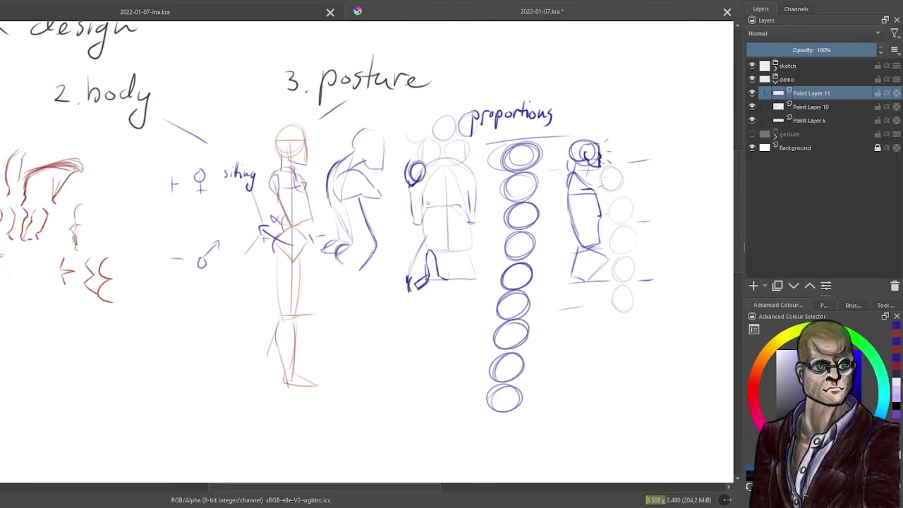
mouse_move(418, 184)
mouse_down()
mouse_move(418, 249)
mouse_move(425, 232)
mouse_move(409, 281)
mouse_up()
mouse_move(421, 248)
mouse_down()
mouse_move(411, 278)
mouse_move(427, 222)
mouse_move(425, 238)
mouse_up()
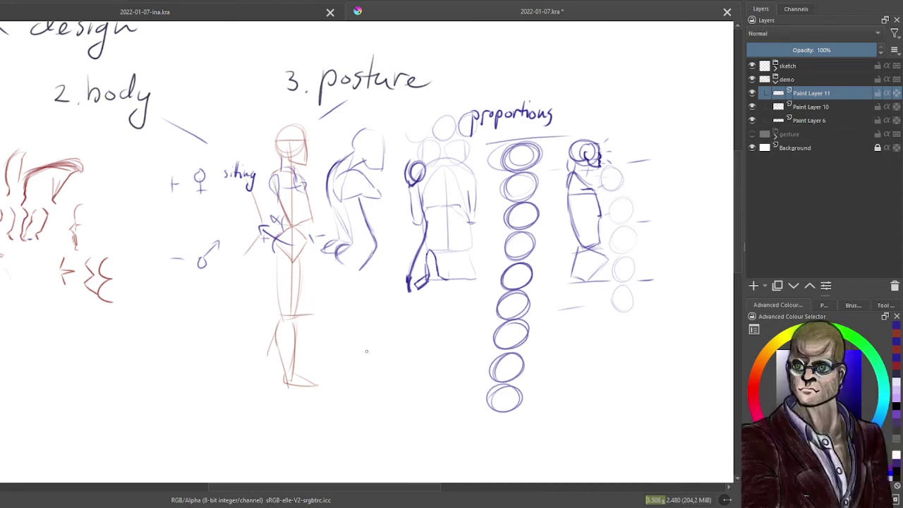
Draw a tall perspective box below the front-view figure and sketch small blocks at its upper corners
mouse_move(365, 309)
mouse_down()
mouse_move(366, 340)
mouse_move(366, 308)
mouse_move(405, 321)
mouse_move(365, 309)
mouse_move(404, 296)
mouse_move(398, 301)
mouse_move(446, 312)
mouse_move(411, 323)
mouse_move(446, 312)
mouse_move(409, 380)
mouse_up()
mouse_move(436, 322)
mouse_down()
mouse_move(433, 380)
mouse_move(419, 389)
mouse_up()
drag(365, 389, 420, 400)
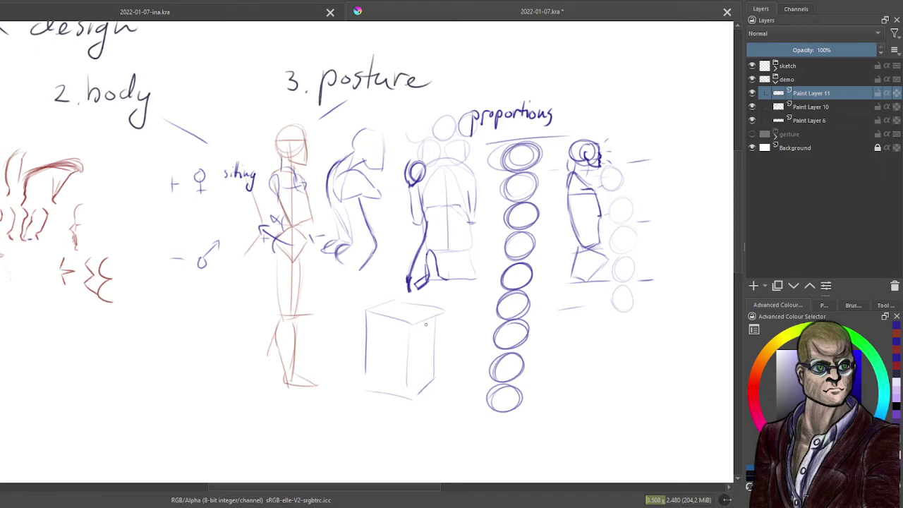
mouse_move(404, 314)
mouse_down()
mouse_move(410, 319)
mouse_move(427, 332)
mouse_move(432, 316)
mouse_move(411, 335)
mouse_up()
drag(375, 311, 394, 308)
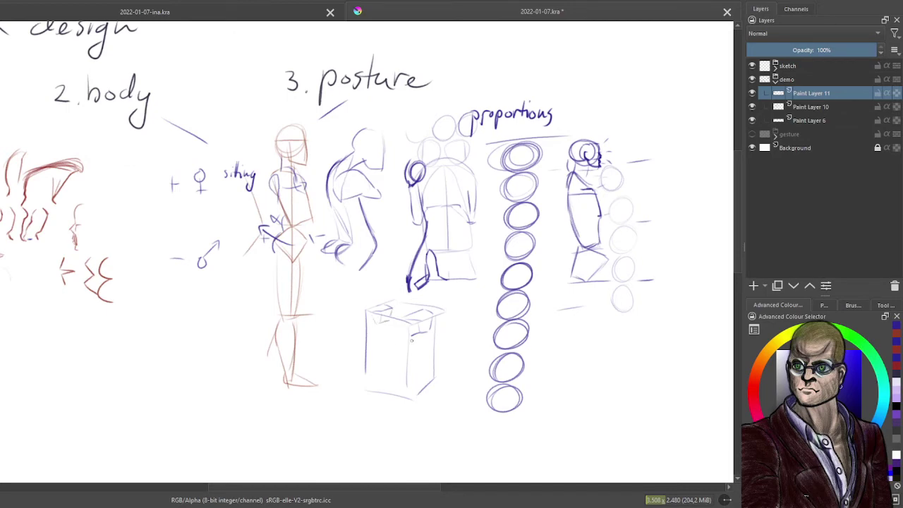
Add two leg columns inside the tall box and an ellipse with a front edge at its base
mouse_move(422, 375)
mouse_down()
mouse_move(403, 394)
mouse_move(418, 375)
mouse_move(392, 374)
mouse_up()
drag(406, 322, 401, 382)
mouse_move(384, 315)
mouse_down()
mouse_move(382, 381)
mouse_move(400, 380)
mouse_up()
mouse_move(377, 378)
mouse_down()
mouse_move(396, 366)
mouse_move(416, 375)
mouse_up()
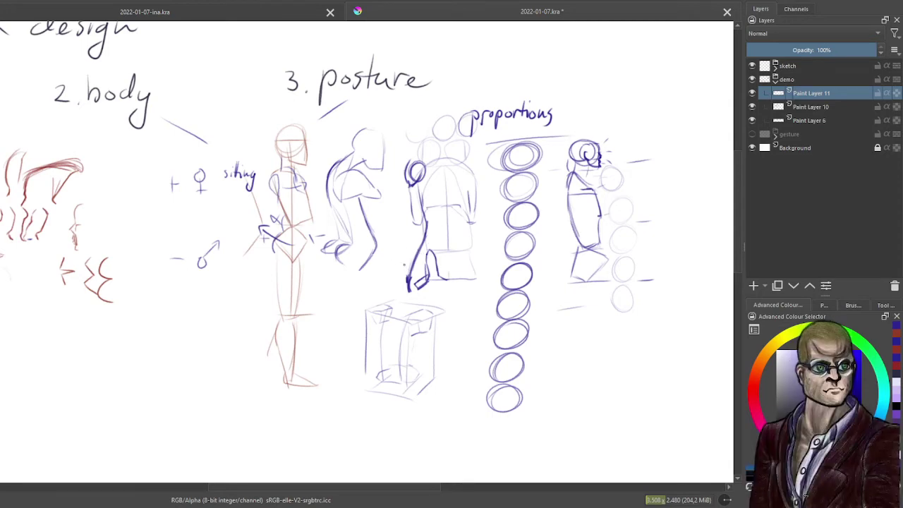
Widen the front-view figure's bent leg with a second outer contour and heavy dark strokes between hip and foot
mouse_move(404, 258)
mouse_down()
mouse_move(405, 275)
mouse_move(405, 266)
mouse_move(414, 276)
mouse_move(389, 289)
mouse_move(405, 282)
mouse_up()
mouse_move(404, 249)
mouse_down()
mouse_move(388, 293)
mouse_move(393, 263)
mouse_up()
drag(406, 247, 388, 303)
drag(428, 223, 413, 241)
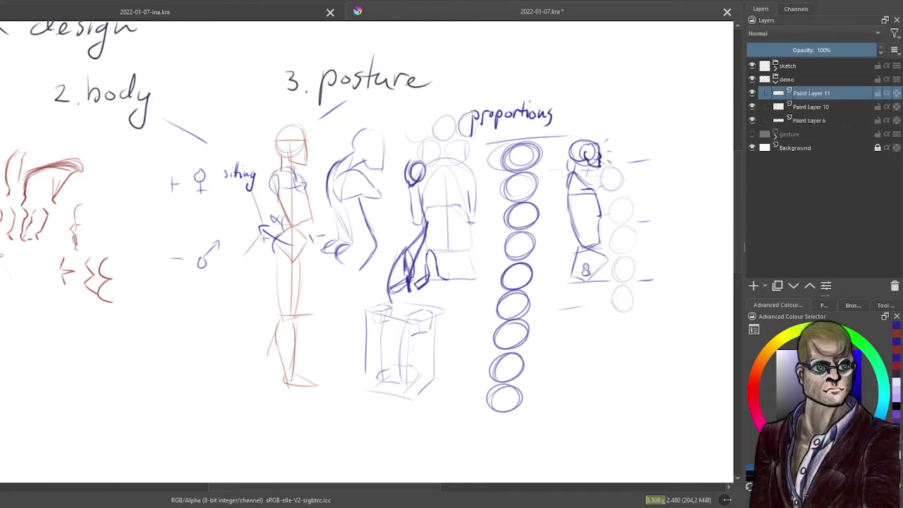
Draw a thigh line with a knee curve under the side-view figure's pelvis, and add horizontal guide lines with brackets beside the faint head circles
drag(592, 305, 598, 325)
drag(586, 284, 595, 327)
drag(636, 266, 665, 265)
drag(654, 249, 678, 249)
drag(638, 219, 678, 218)
drag(634, 188, 673, 184)
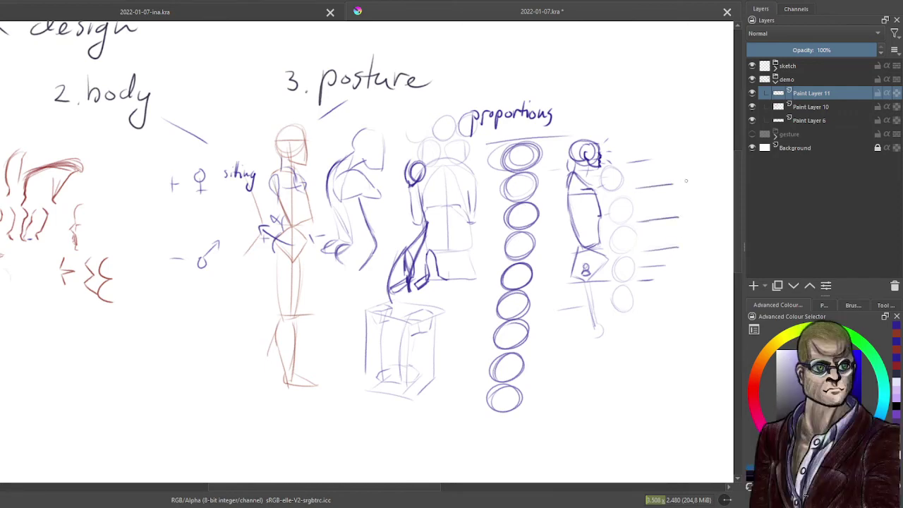
mouse_move(629, 161)
mouse_down()
mouse_move(670, 158)
mouse_move(681, 213)
mouse_move(684, 246)
mouse_move(667, 261)
mouse_up()
drag(660, 181, 670, 182)
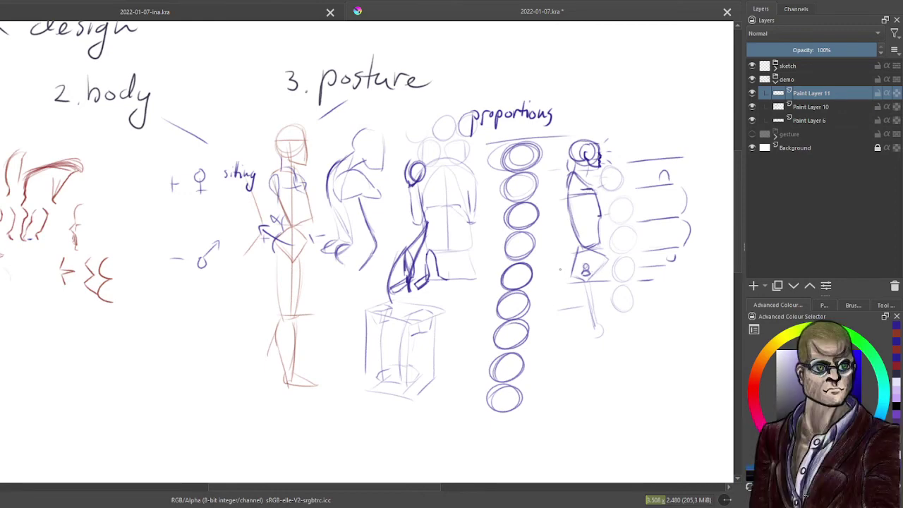
Mark levels beside the side-view figure's torso and pelvis, joining them with a vertical line carrying a double tick
drag(546, 271, 561, 270)
drag(577, 339, 570, 343)
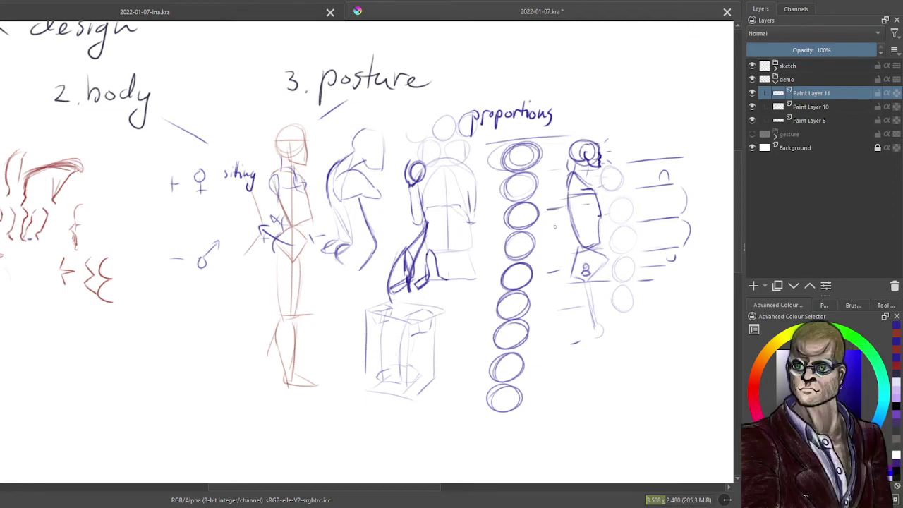
mouse_move(555, 212)
mouse_down()
mouse_move(556, 263)
mouse_move(565, 239)
mouse_up()
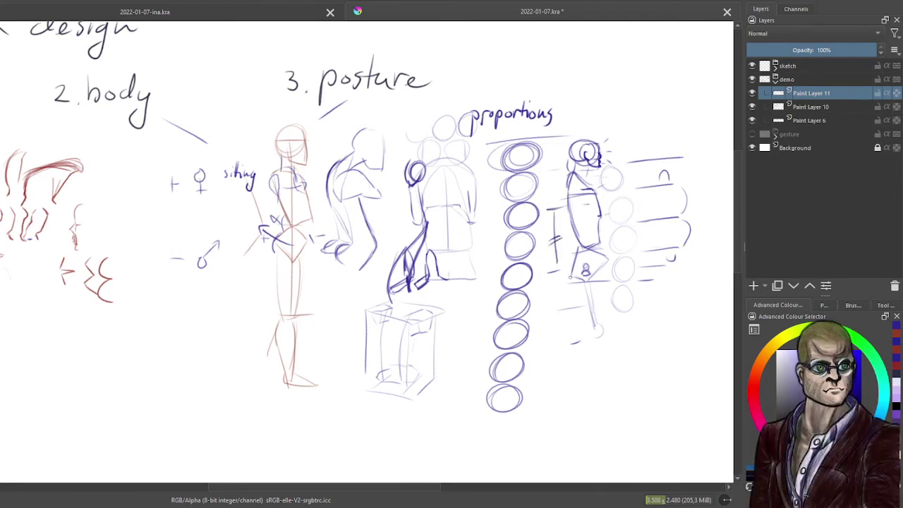
Outline the side-view figure's thigh and knee with double ticks along its length, and mark the shoulder level with a dotted tick
mouse_move(570, 279)
mouse_down()
mouse_move(557, 323)
mouse_move(574, 340)
mouse_up()
drag(557, 303, 568, 299)
mouse_move(583, 340)
mouse_down()
mouse_move(595, 320)
mouse_move(582, 339)
mouse_up()
drag(581, 281, 593, 322)
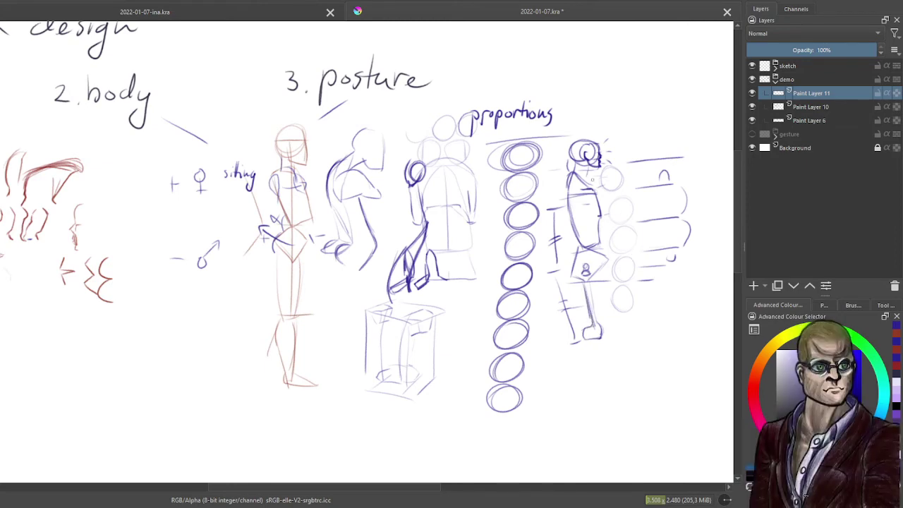
drag(549, 190, 561, 188)
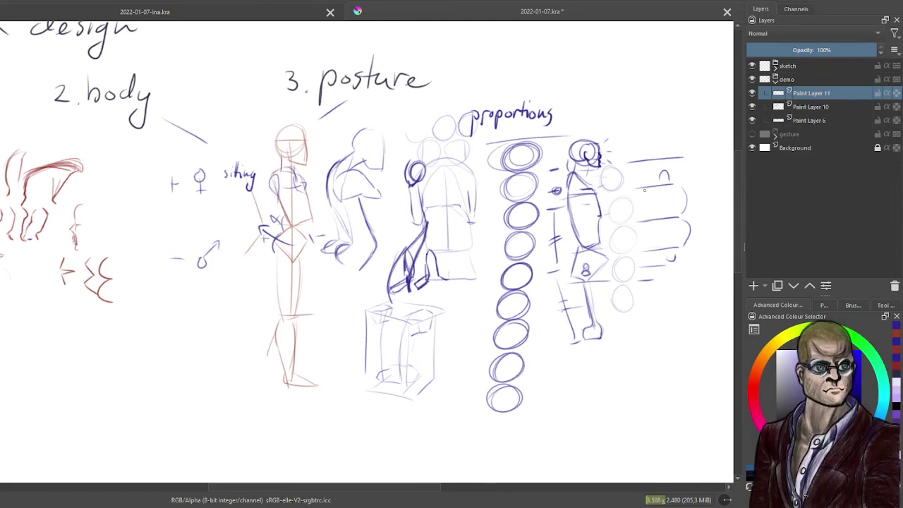
Fill the outer guide-line column with head-sized circles and draw a long horizontal line out from the figure's knee
drag(683, 221, 684, 245)
mouse_move(659, 213)
mouse_down()
mouse_move(672, 188)
mouse_move(658, 192)
mouse_move(677, 224)
mouse_up()
mouse_move(664, 277)
mouse_down()
mouse_move(677, 269)
mouse_move(683, 304)
mouse_move(663, 283)
mouse_move(678, 331)
mouse_move(657, 316)
mouse_up()
drag(570, 343, 704, 333)
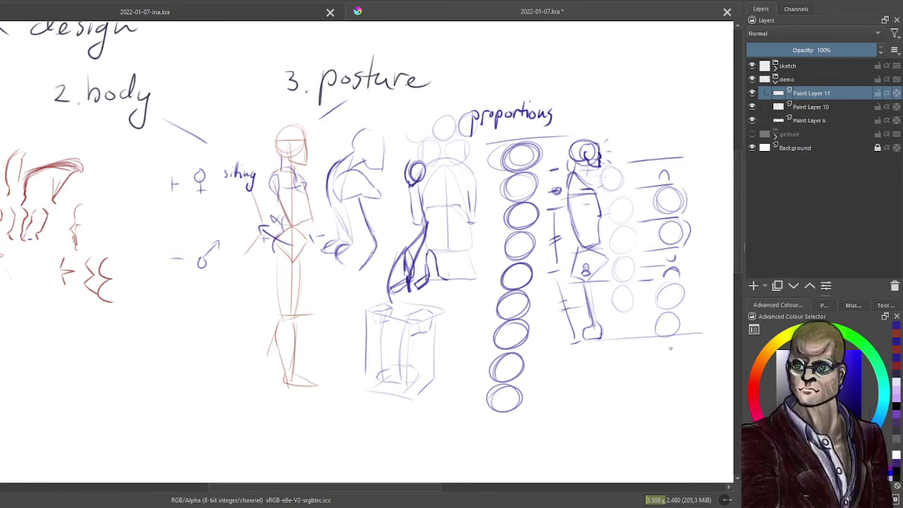
Sketch a block under the knee and extend the outer column with three circles separated by horizontal guide lines
mouse_move(583, 344)
mouse_down()
mouse_move(604, 342)
mouse_move(603, 355)
mouse_up()
mouse_move(661, 340)
mouse_down()
mouse_move(654, 388)
mouse_move(666, 364)
mouse_move(703, 361)
mouse_up()
mouse_move(646, 389)
mouse_down()
mouse_move(698, 387)
mouse_move(652, 415)
mouse_up()
mouse_move(651, 415)
mouse_down()
mouse_move(669, 394)
mouse_move(704, 413)
mouse_up()
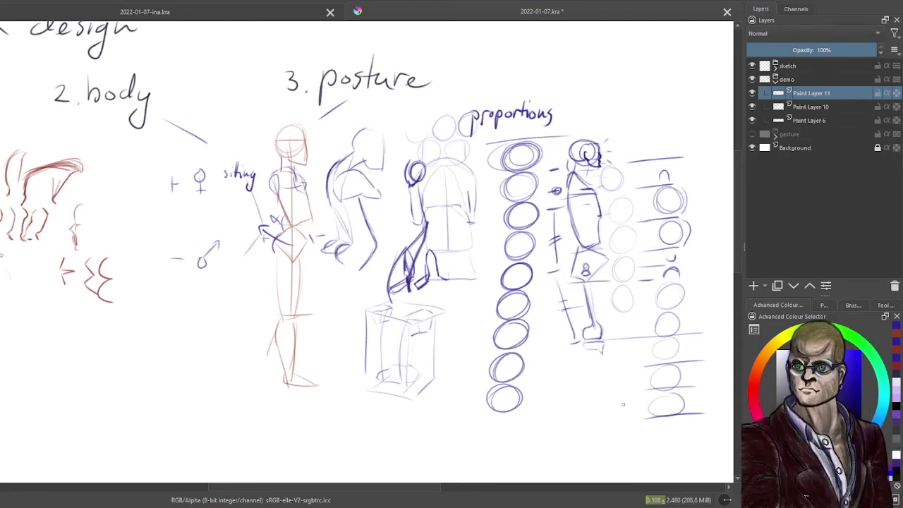
drag(605, 353, 602, 402)
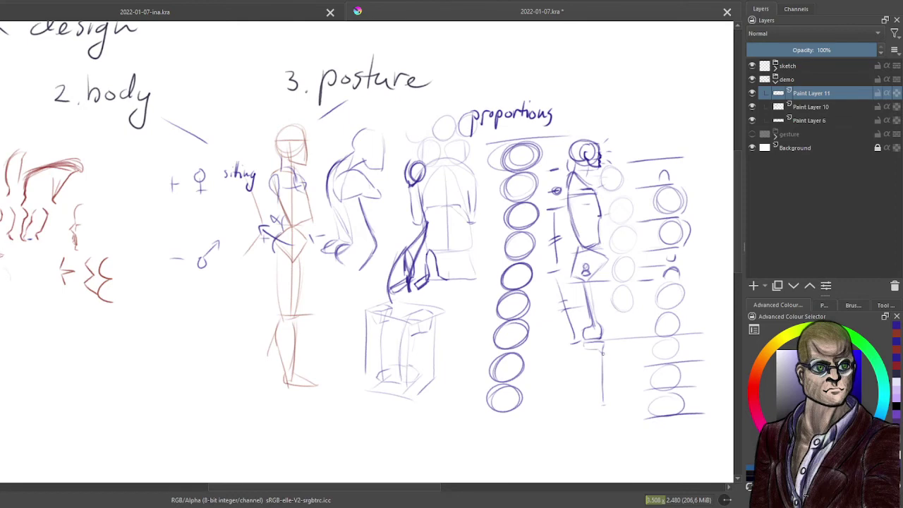
key(ctrl+z)
key(ctrl+z)
Draw the side-view figure's tapered lower leg with a ticked length line and ankle block, and mark the foot height beside the lowest circle
drag(602, 353, 599, 404)
drag(592, 361, 595, 403)
mouse_move(575, 347)
mouse_down()
mouse_move(580, 398)
mouse_move(591, 398)
mouse_move(585, 371)
mouse_up()
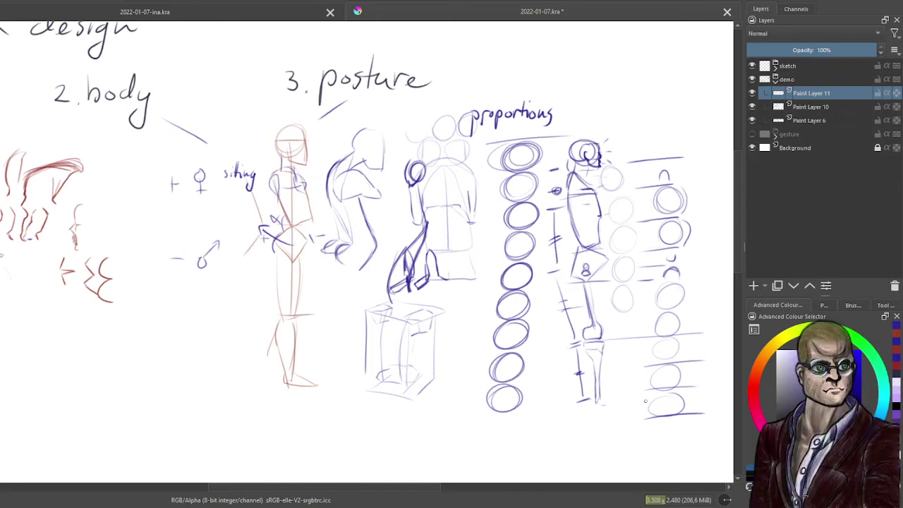
drag(645, 400, 644, 416)
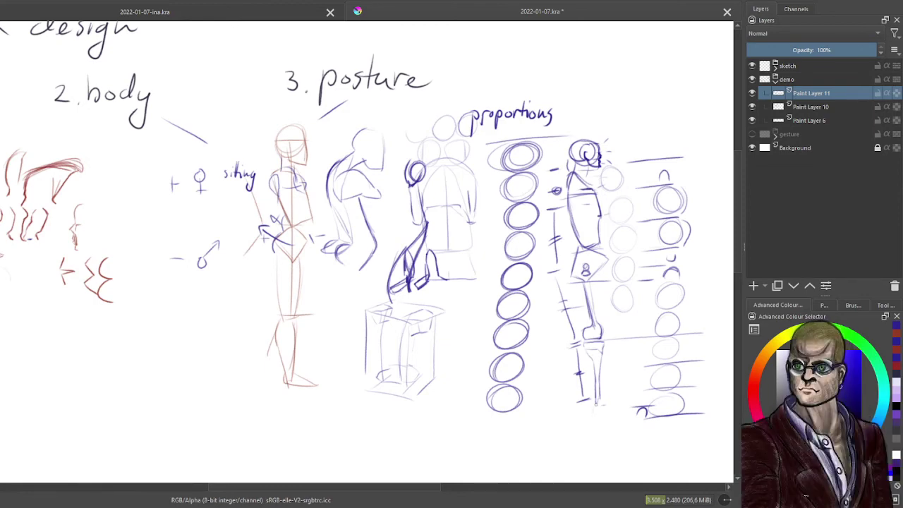
drag(593, 406, 604, 417)
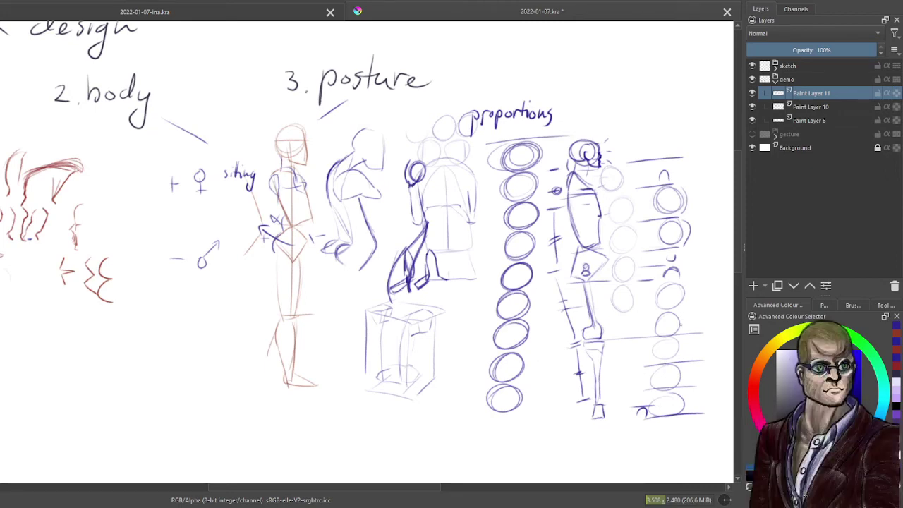
Add bracket marks beside the lower circles of the outer column and draw a head-sized circle below the side-view figure's foot
drag(679, 323, 703, 322)
drag(690, 323, 692, 349)
drag(689, 401, 699, 399)
mouse_move(587, 440)
mouse_down()
mouse_move(611, 452)
mouse_move(597, 430)
mouse_up()
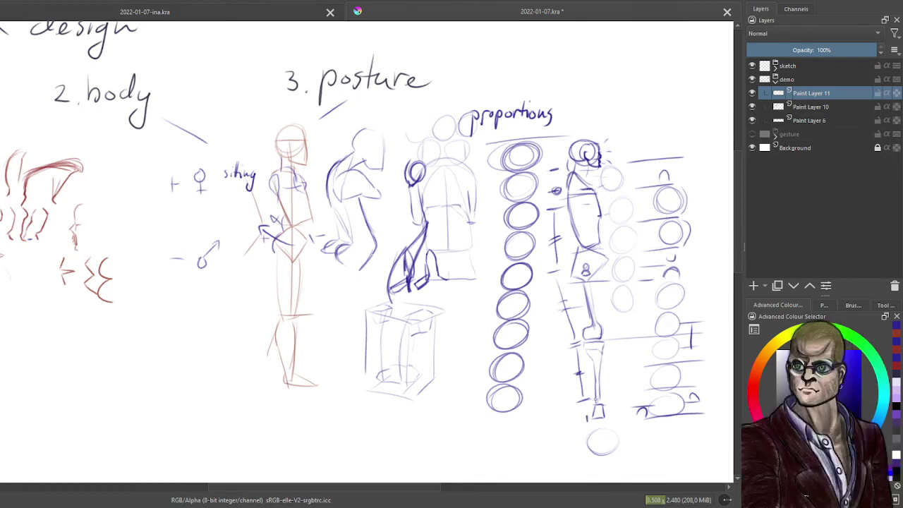
Shape the side-view figure's heel, calf line and wedge-shaped foot with a small toe block
drag(594, 409, 588, 417)
drag(593, 420, 603, 418)
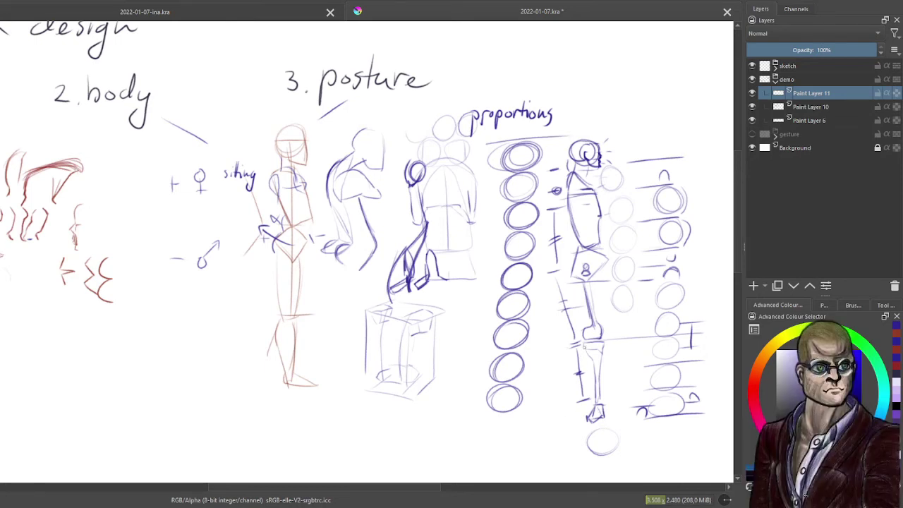
drag(585, 356, 586, 425)
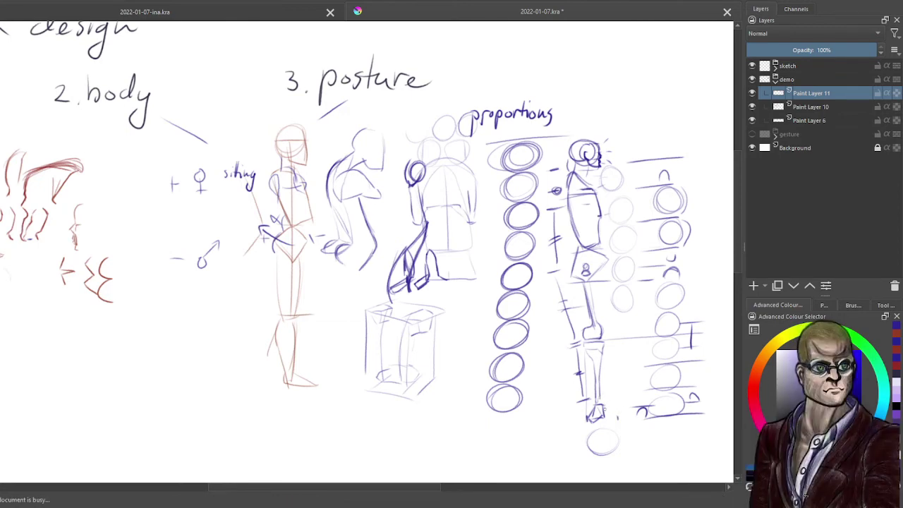
drag(604, 406, 616, 423)
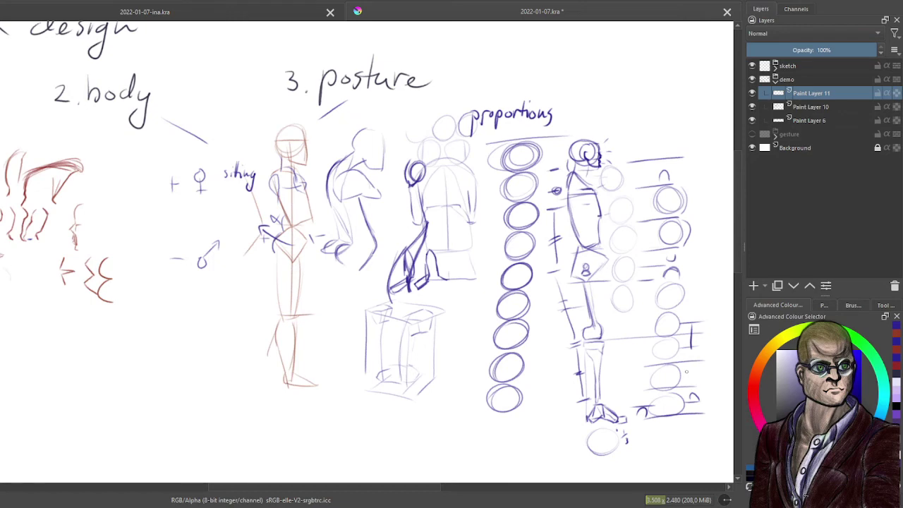
Draw a small front-view pelvis box with inner vertical divisions in the empty area beside the proportions study
drag(624, 335, 355, 275)
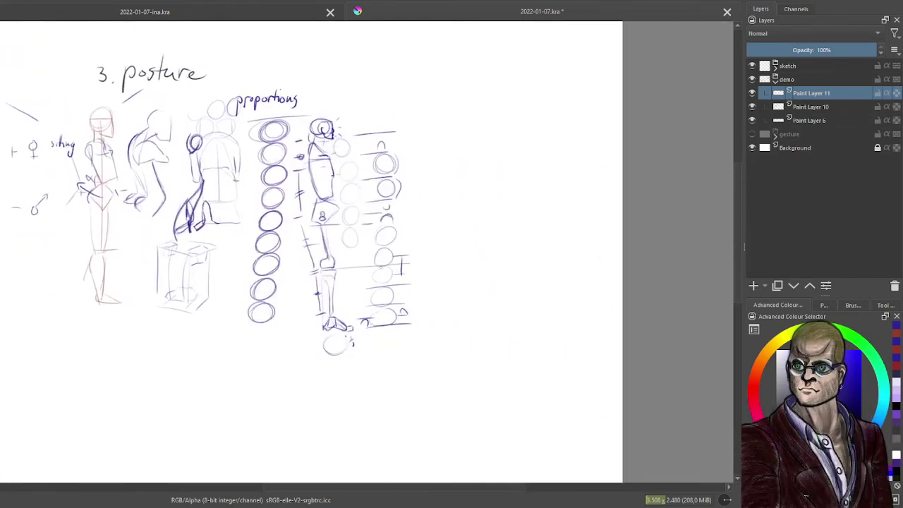
scroll(405, 268, up, 1)
drag(460, 262, 446, 306)
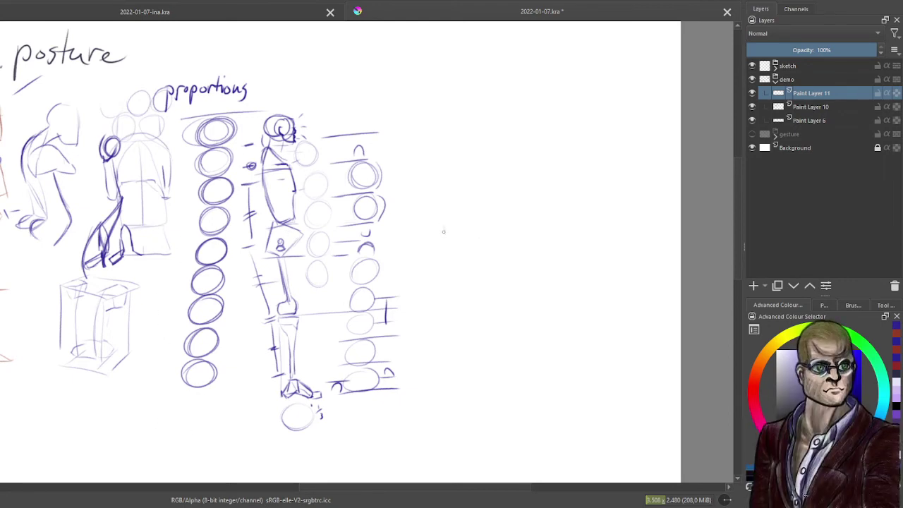
mouse_move(448, 223)
mouse_down()
mouse_move(449, 248)
mouse_move(474, 223)
mouse_move(471, 244)
mouse_up()
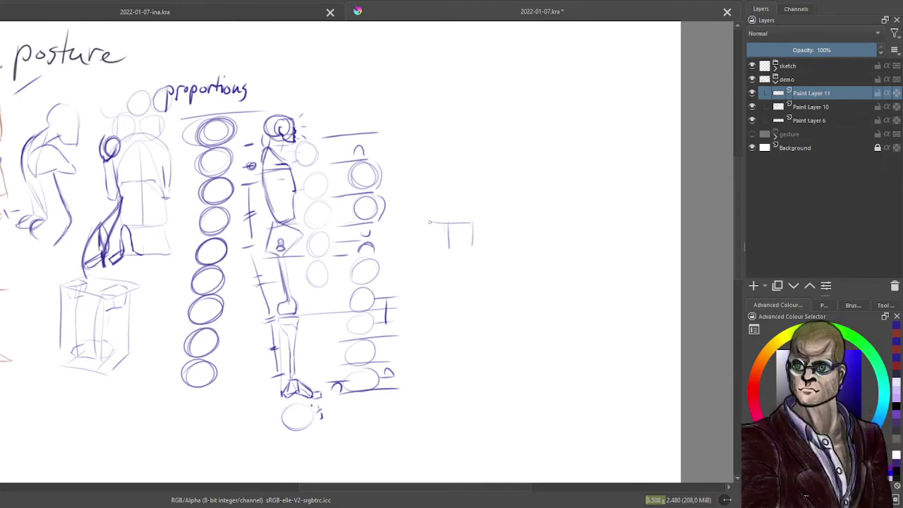
mouse_move(428, 222)
mouse_down()
mouse_move(430, 247)
mouse_move(476, 247)
mouse_up()
mouse_move(434, 219)
mouse_down()
mouse_move(470, 218)
mouse_move(465, 244)
mouse_move(465, 215)
mouse_move(466, 243)
mouse_move(433, 212)
mouse_move(464, 212)
mouse_move(466, 221)
mouse_move(436, 247)
mouse_up()
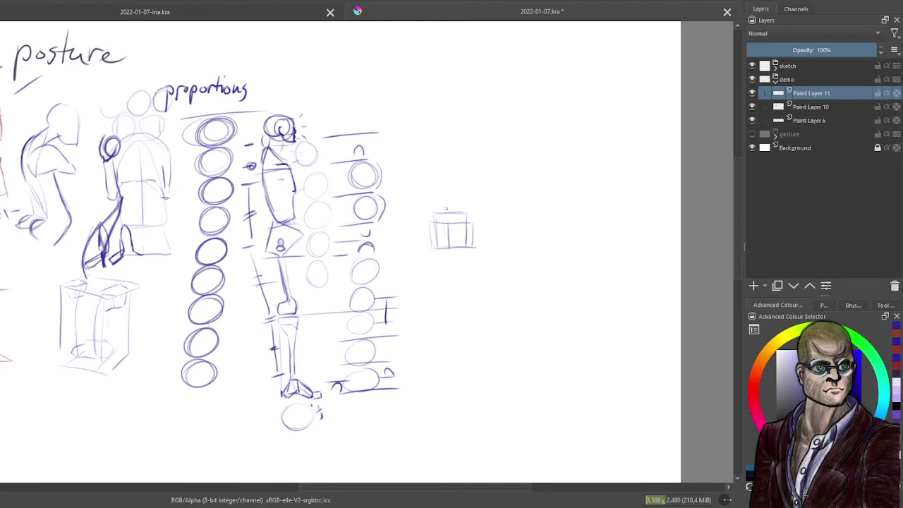
Overlay a taller, narrower box on the pelvis box, mark height with a plus arrow and width with a minus arrow, and darken the wider outline
drag(436, 212, 439, 245)
mouse_move(435, 212)
mouse_down()
mouse_move(464, 213)
mouse_move(468, 244)
mouse_up()
mouse_move(435, 189)
mouse_down()
mouse_move(437, 203)
mouse_move(463, 171)
mouse_move(444, 176)
mouse_move(461, 177)
mouse_move(458, 164)
mouse_up()
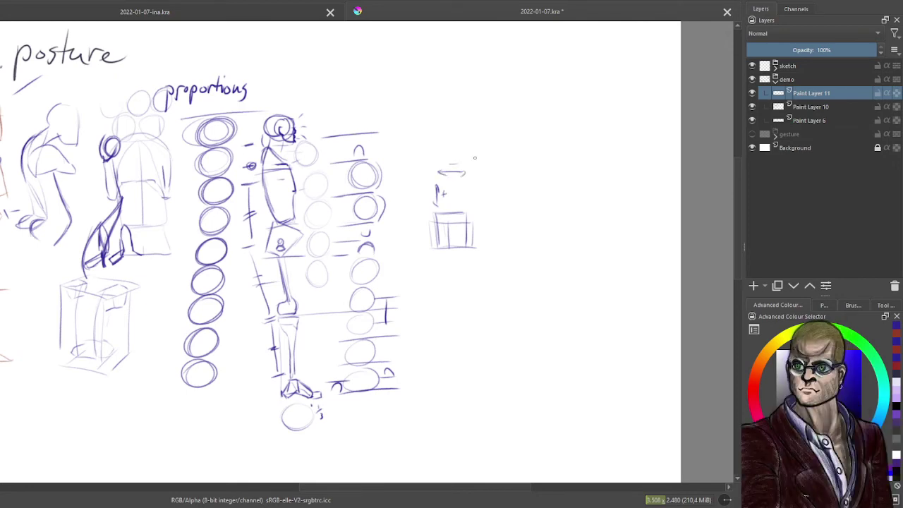
mouse_move(429, 228)
mouse_down()
mouse_move(475, 222)
mouse_move(475, 236)
mouse_move(432, 247)
mouse_move(483, 246)
mouse_up()
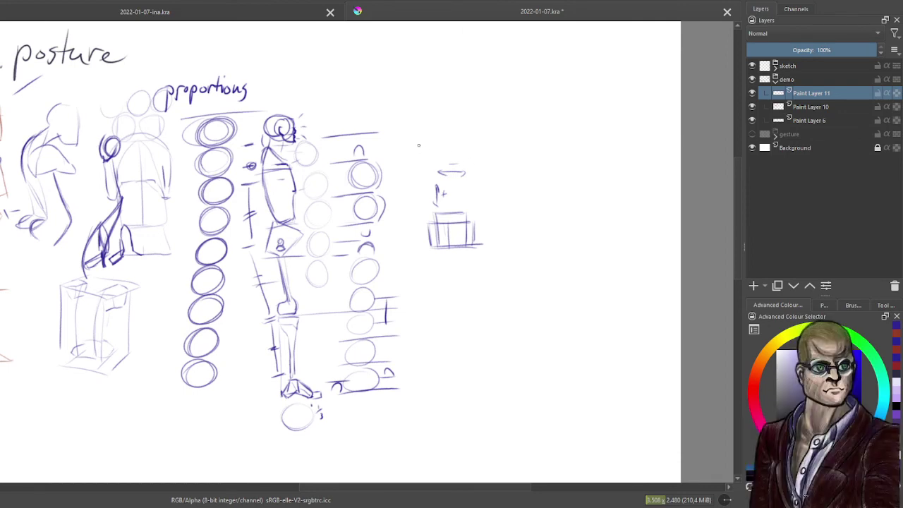
Draw a forked diagram beside the width arrow, with a double vertical stem splitting into wide outer and darker inner curved branches
mouse_move(441, 136)
mouse_down()
mouse_move(444, 154)
mouse_move(447, 140)
mouse_up()
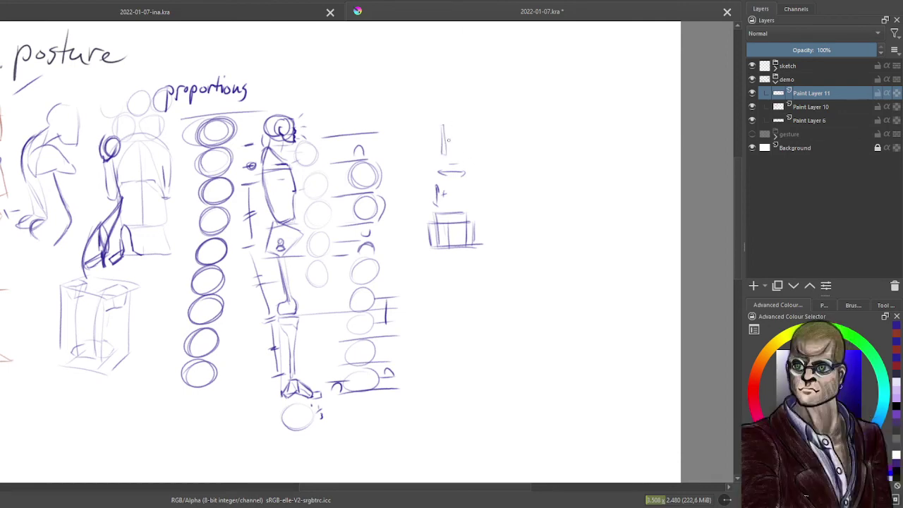
key(ctrl+z)
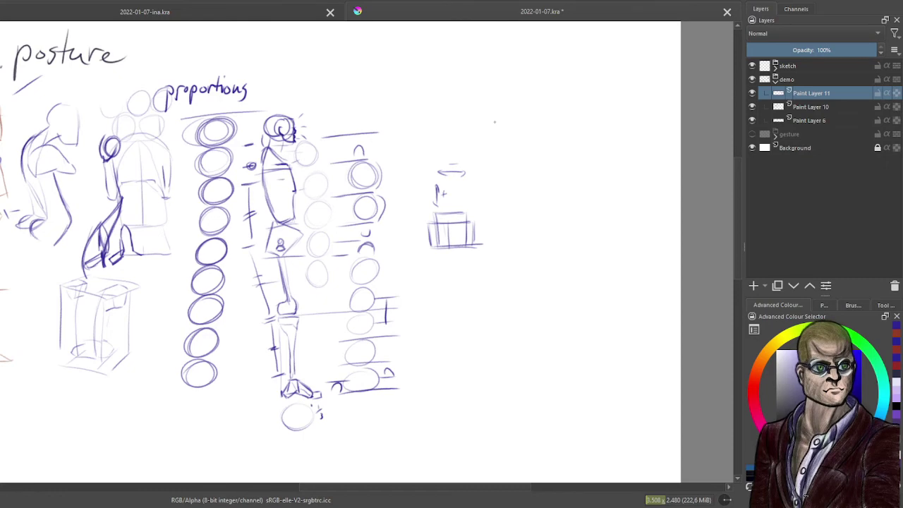
mouse_move(495, 122)
mouse_down()
mouse_move(496, 158)
mouse_move(503, 126)
mouse_up()
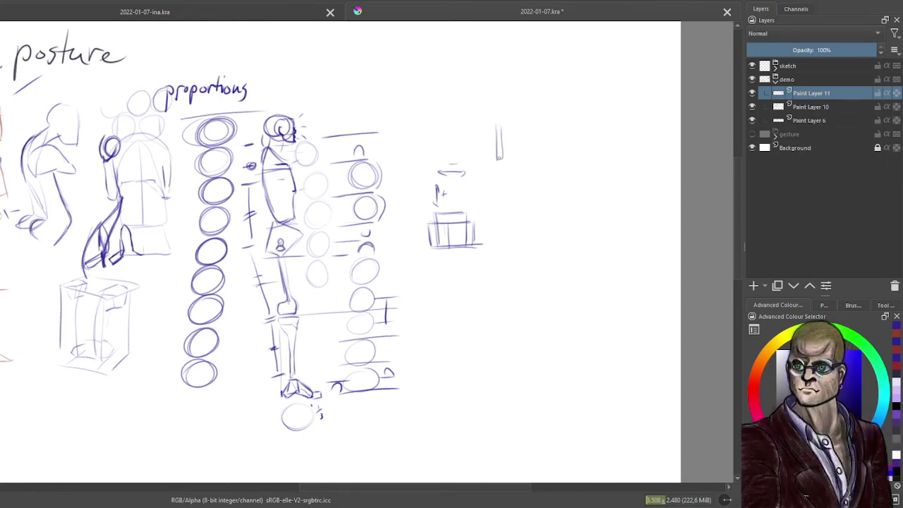
mouse_move(502, 159)
mouse_down()
mouse_move(476, 170)
mouse_move(477, 182)
mouse_move(515, 162)
mouse_move(523, 183)
mouse_up()
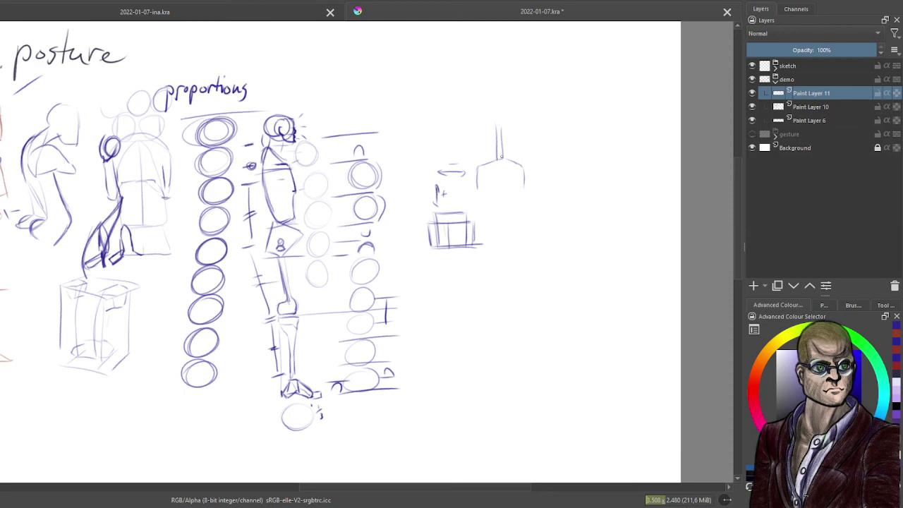
mouse_move(500, 160)
mouse_down()
mouse_move(484, 190)
mouse_move(491, 171)
mouse_move(512, 174)
mouse_move(518, 190)
mouse_up()
Add joint dots and flared hips to the pelvis box, with two long leg lines converging below it
drag(472, 236, 489, 245)
drag(434, 234, 417, 248)
drag(484, 249, 464, 326)
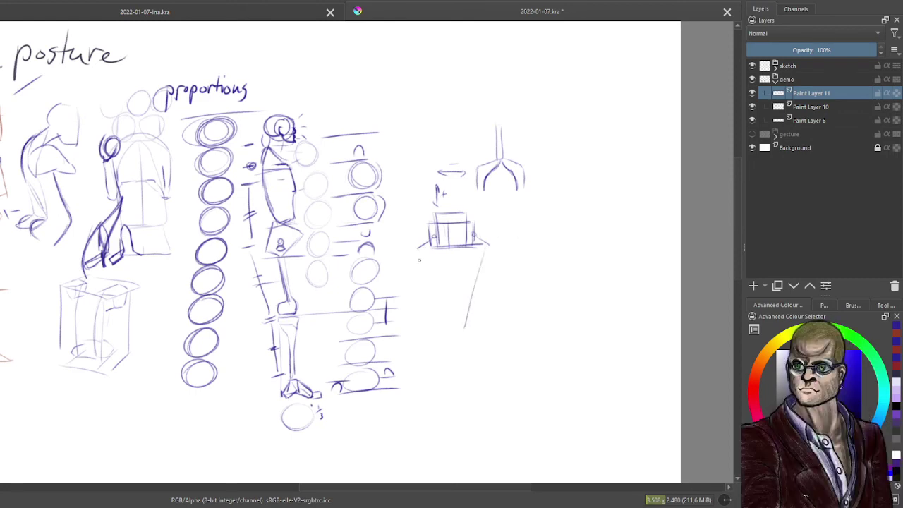
drag(421, 251, 451, 327)
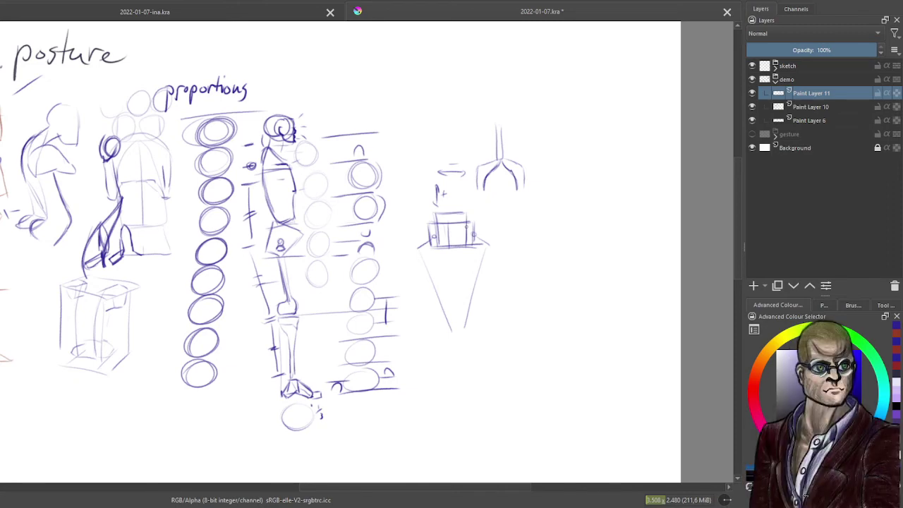
drag(467, 227, 438, 231)
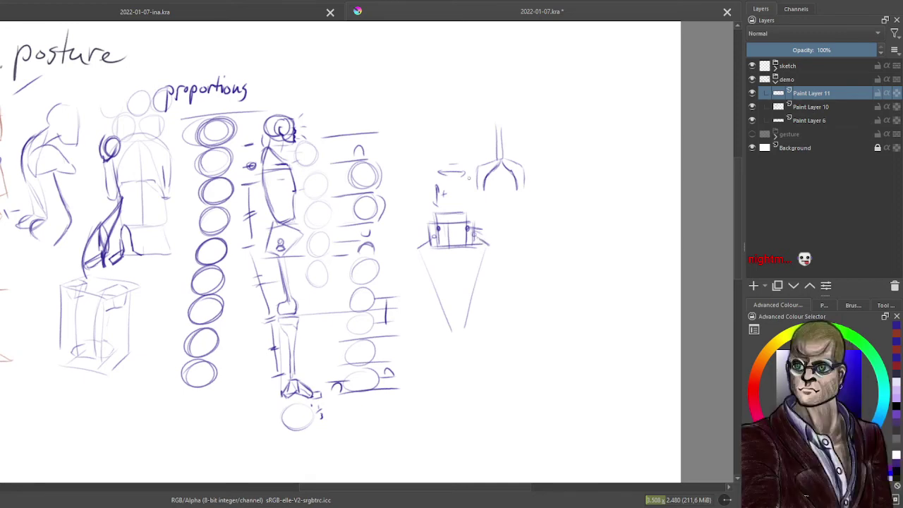
Reinforce one converging leg with parallel inner strokes and sketch a separate slanted leg segment with short lines at its upper end
drag(478, 248, 464, 304)
drag(474, 265, 464, 310)
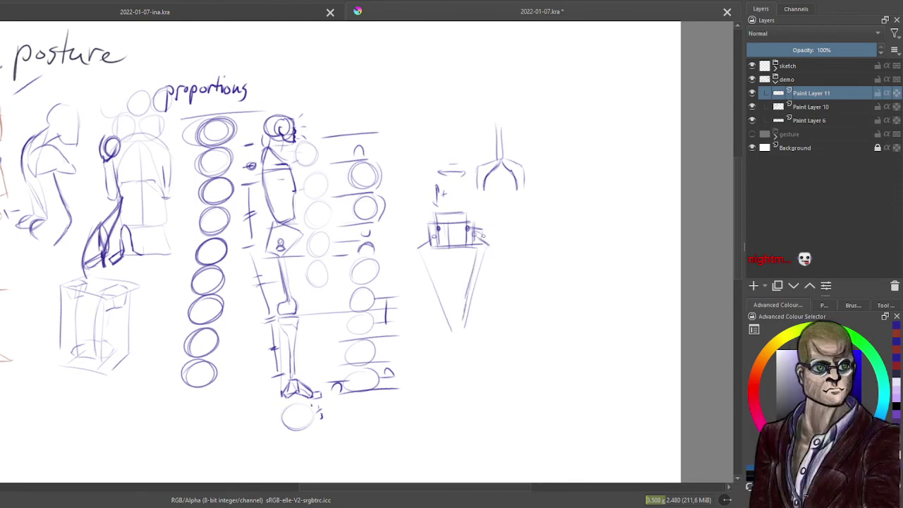
mouse_move(480, 239)
mouse_down()
mouse_move(490, 247)
mouse_move(462, 325)
mouse_up()
mouse_move(503, 272)
mouse_down()
mouse_move(520, 280)
mouse_move(495, 332)
mouse_up()
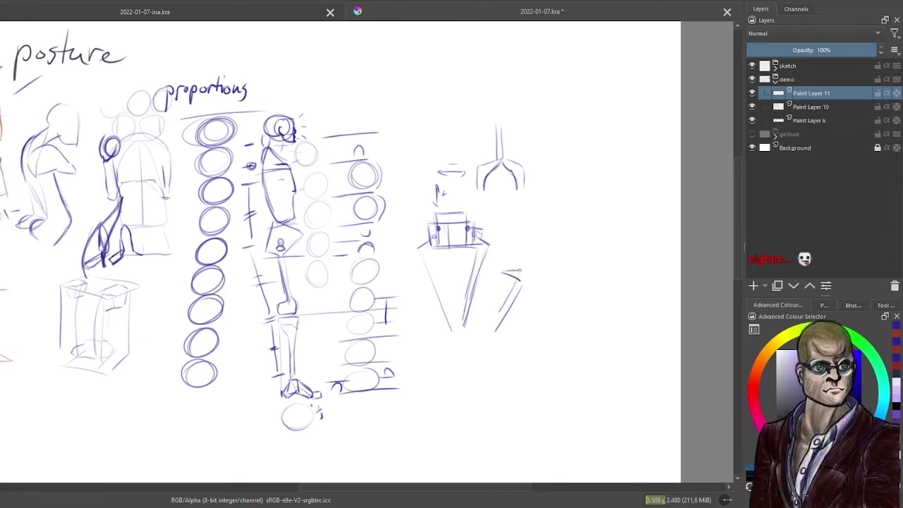
Reinforce the separate slanted leg segment and draw a double-headed arc above the forked diagram, labelled with a plus and the male symbol
drag(510, 295, 493, 332)
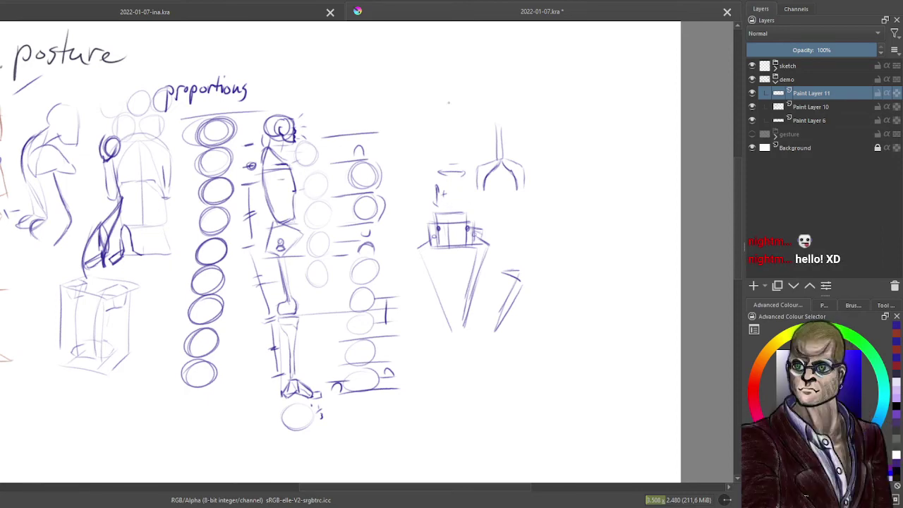
mouse_move(450, 92)
mouse_down()
mouse_move(394, 117)
mouse_move(497, 99)
mouse_move(509, 108)
mouse_up()
drag(413, 104, 396, 117)
drag(452, 74, 464, 71)
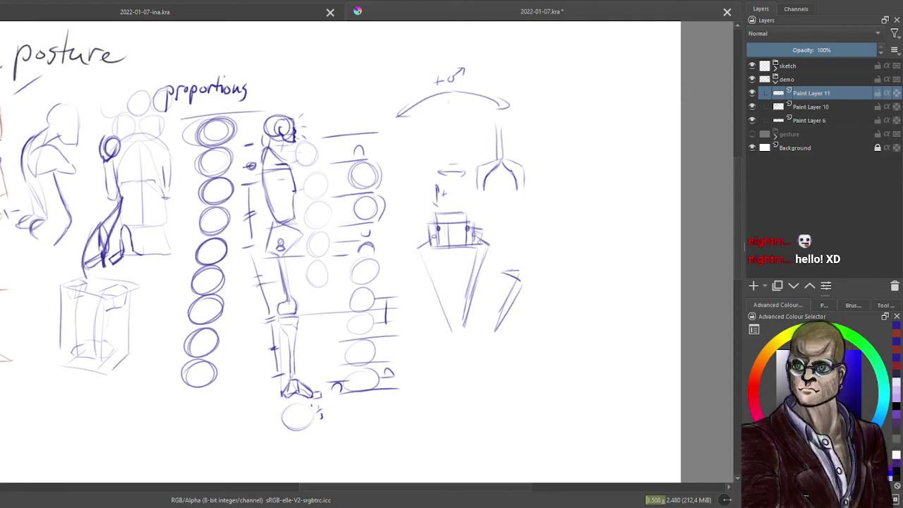
Extend the converging leg with a vertical lower-leg line ending in a short foot stroke, and draw an oval around the knee area
drag(480, 244, 474, 260)
drag(465, 333, 465, 394)
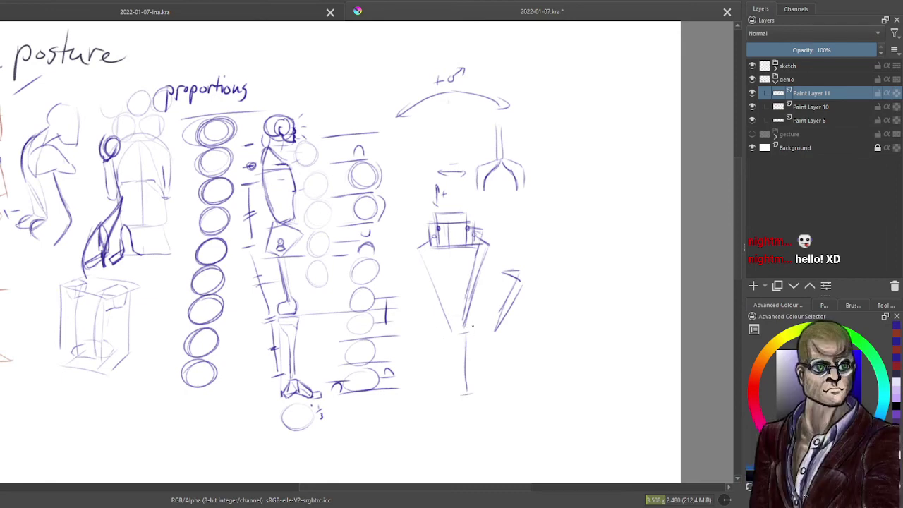
drag(462, 322, 460, 326)
Sketch a bent leg beside the slanted leg segment, outlining the thigh and calf with curved contours and darkening the thigh's edges
mouse_move(560, 245)
mouse_down()
mouse_move(579, 262)
mouse_move(554, 323)
mouse_move(585, 377)
mouse_move(573, 386)
mouse_up()
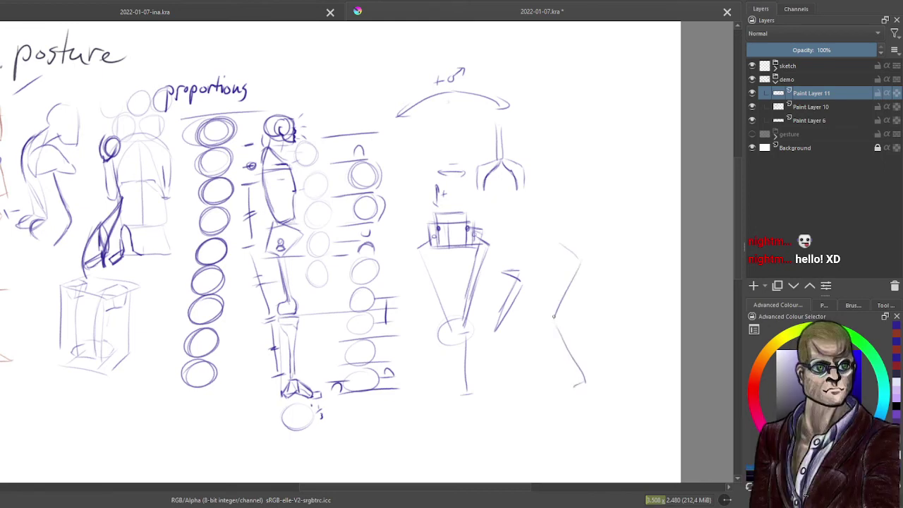
drag(558, 248, 547, 310)
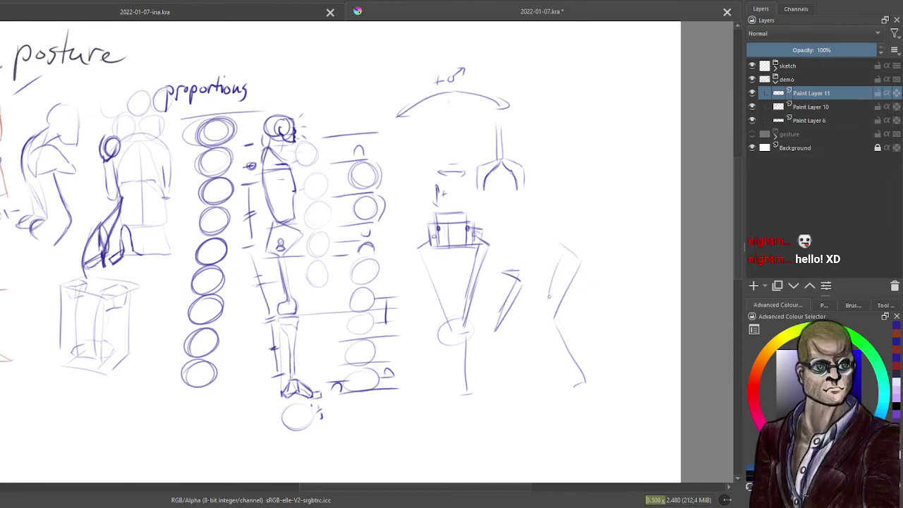
mouse_move(558, 244)
mouse_down()
mouse_move(579, 310)
mouse_move(569, 321)
mouse_up()
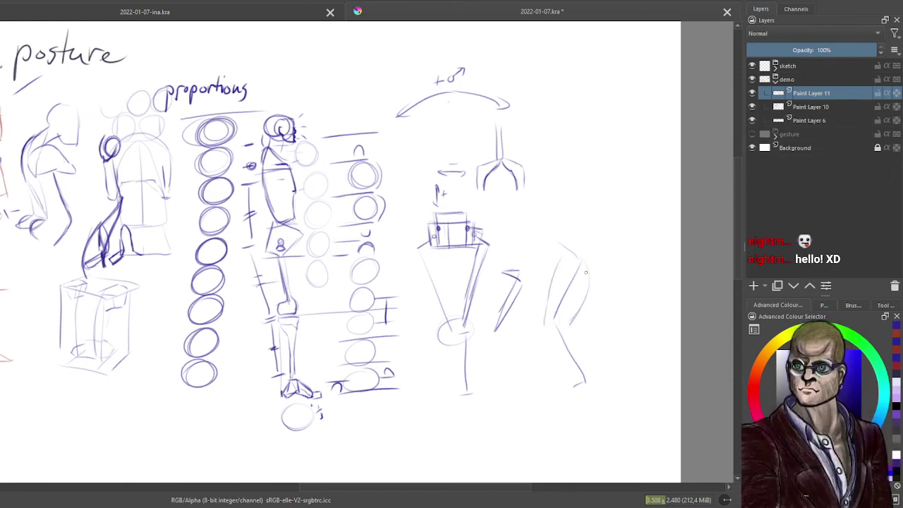
mouse_move(584, 261)
mouse_down()
mouse_move(564, 317)
mouse_move(586, 369)
mouse_up()
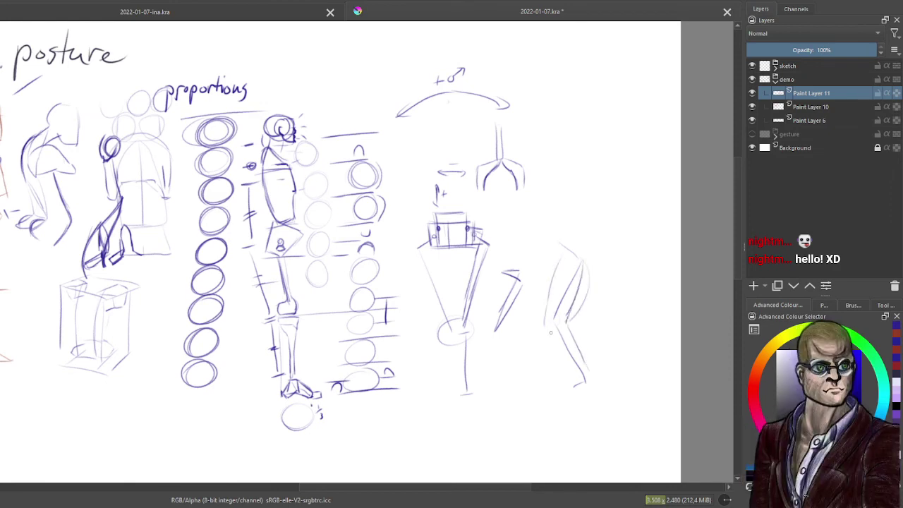
drag(550, 332, 579, 374)
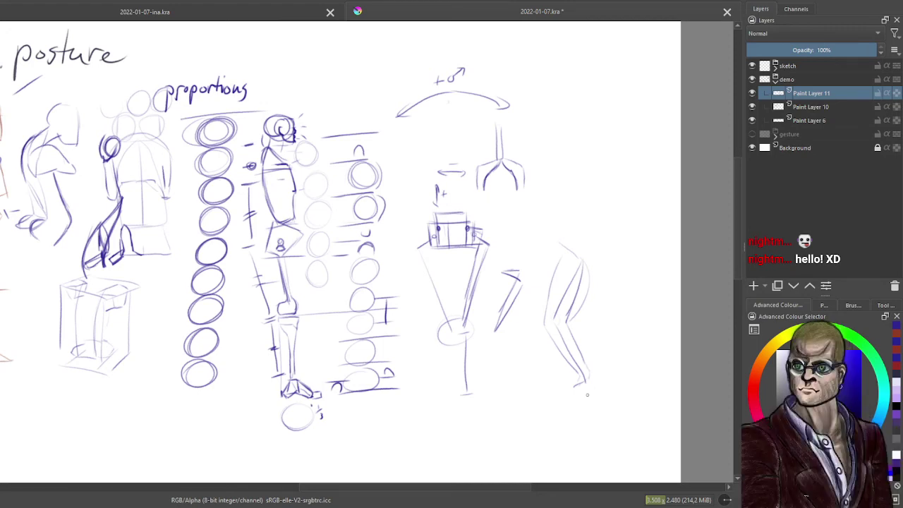
mouse_move(578, 255)
mouse_down()
mouse_move(579, 299)
mouse_move(567, 329)
mouse_up()
drag(560, 260, 549, 299)
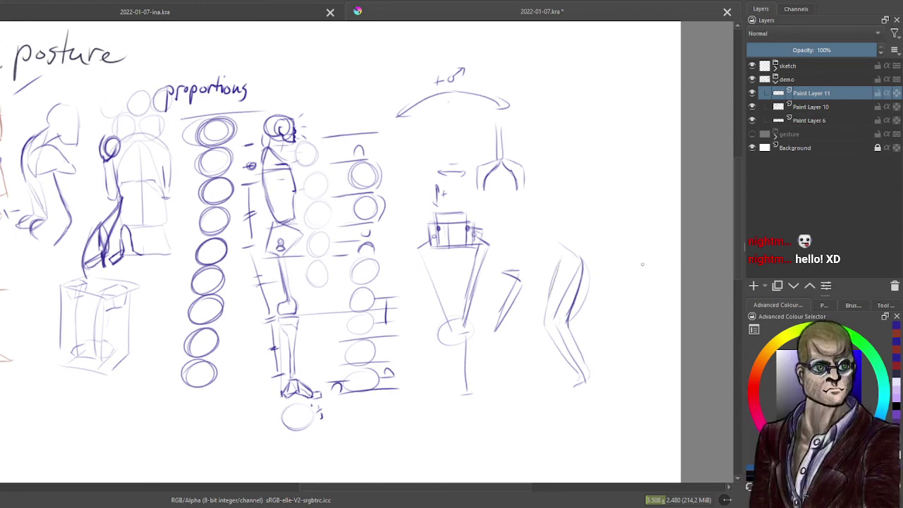
Sketch a rectangular pelvis block beside the bent leg, with one leg bowing outward and a long pointed oval for the inner gap
mouse_move(604, 246)
mouse_down()
mouse_move(651, 266)
mouse_move(640, 240)
mouse_move(605, 244)
mouse_up()
mouse_move(653, 269)
mouse_down()
mouse_move(663, 282)
mouse_move(667, 328)
mouse_move(644, 378)
mouse_up()
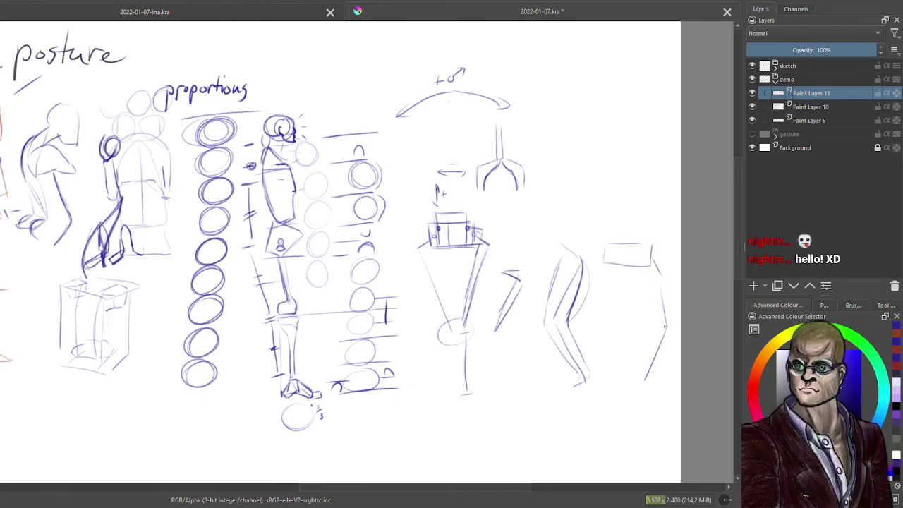
drag(663, 322, 675, 327)
mouse_move(629, 273)
mouse_down()
mouse_move(627, 371)
mouse_move(623, 359)
mouse_move(636, 377)
mouse_up()
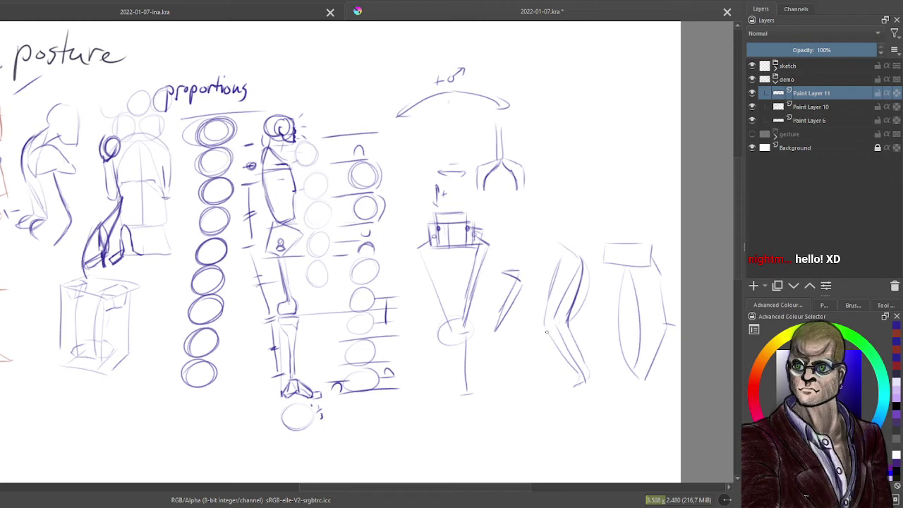
Mark short vertical strokes at the bent leg's knee and foot level and at the middle and lower tip of the long oval
drag(547, 313, 543, 337)
drag(548, 395, 548, 380)
drag(633, 383, 633, 366)
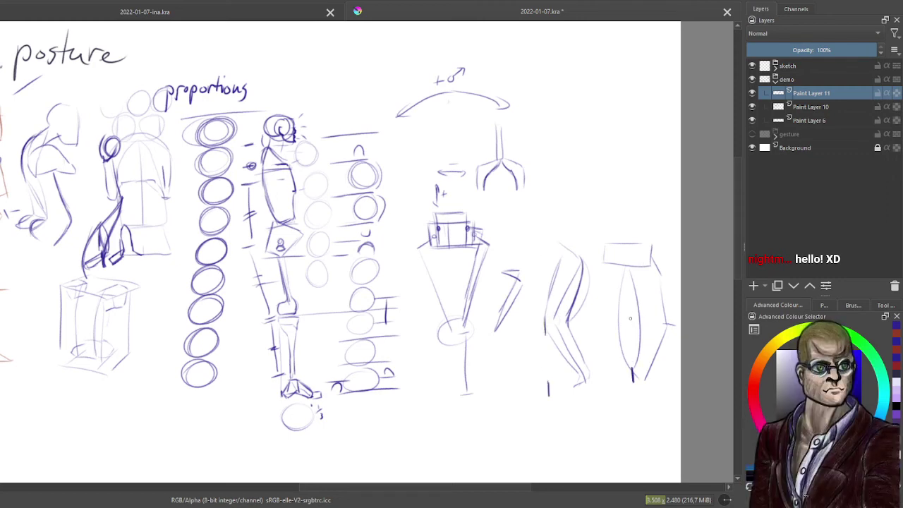
drag(630, 316, 628, 334)
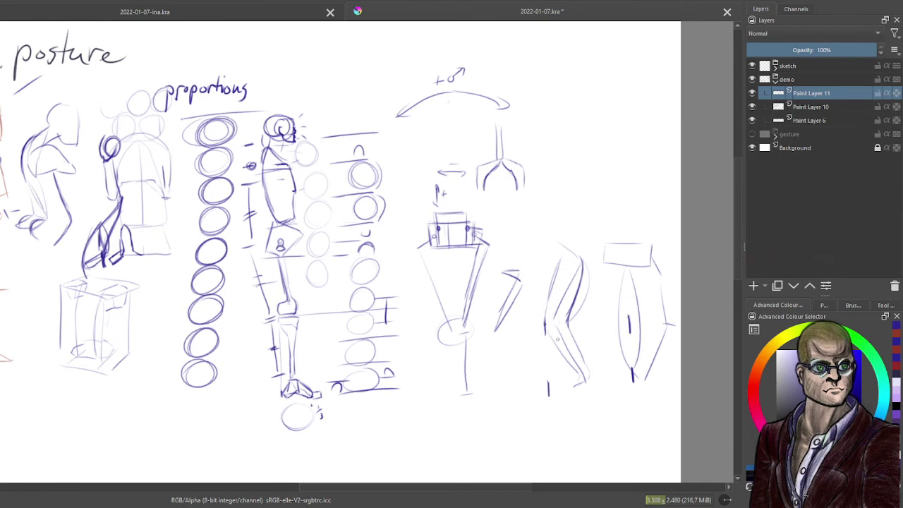
Add a foot to the bent leg, and small joint circles and short vertical marks to the converging figure's knee, ankle and pelvis
mouse_move(576, 379)
mouse_down()
mouse_move(576, 392)
mouse_move(599, 389)
mouse_up()
drag(471, 322, 458, 336)
drag(471, 385, 463, 399)
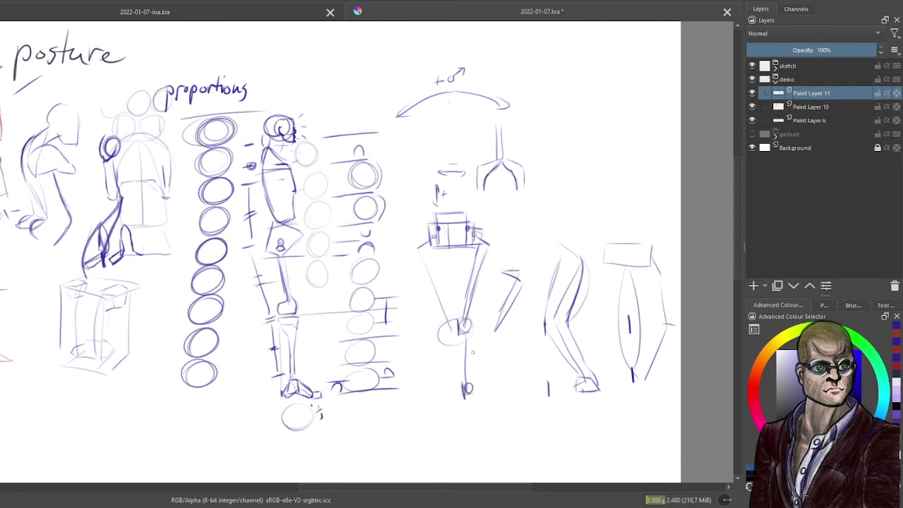
drag(456, 240, 457, 262)
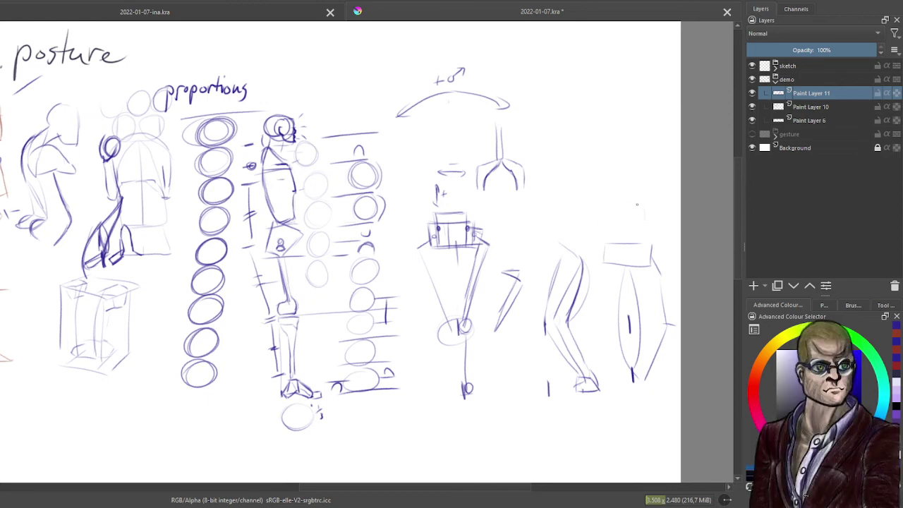
Draw a large circle around the bowed figure's pelvis block and a short, nearly horizontal line from the top of the forked diagram's stem
drag(631, 195, 607, 204)
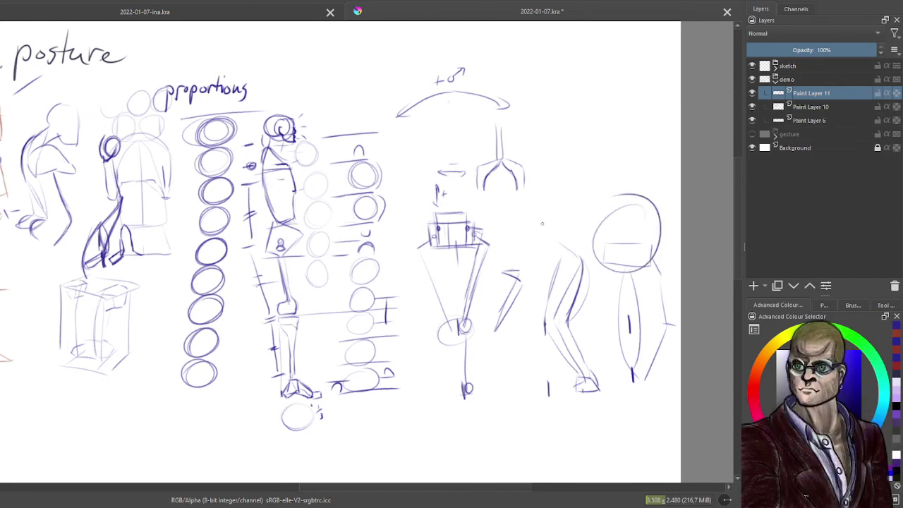
scroll(542, 224, down, 1)
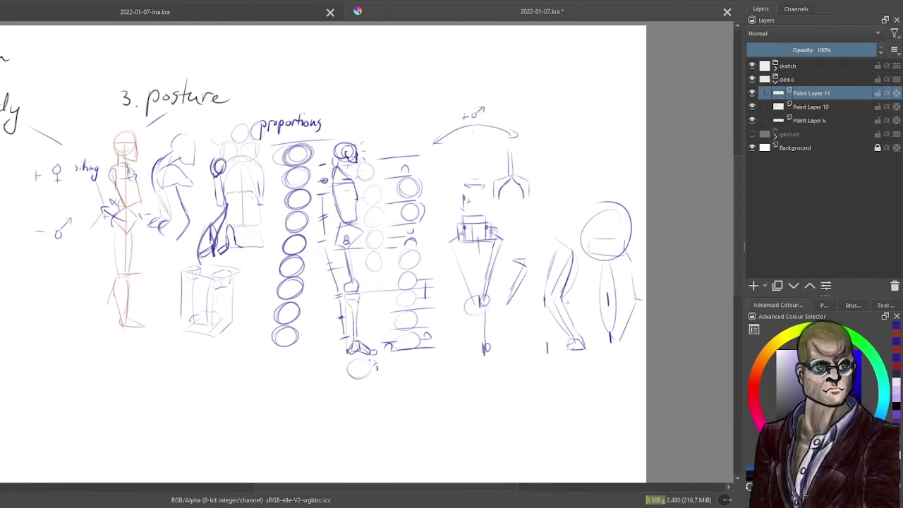
drag(590, 324, 532, 282)
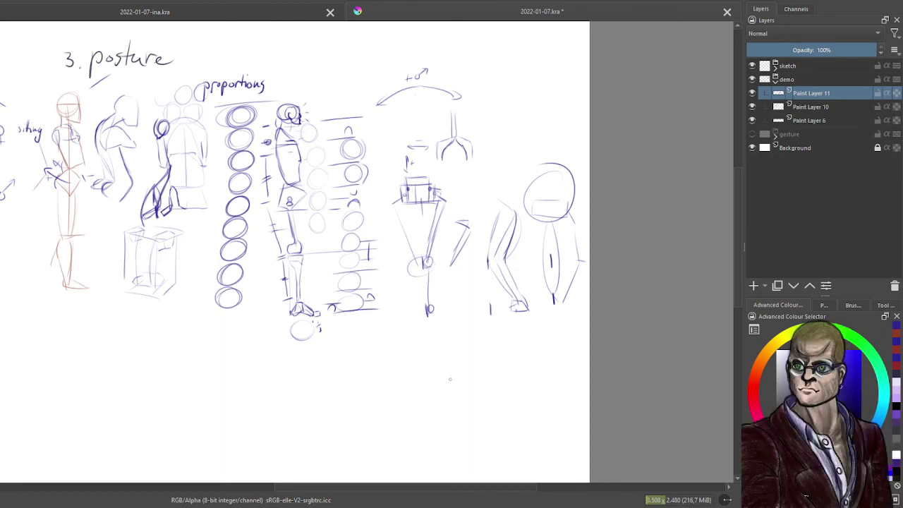
drag(449, 367, 435, 338)
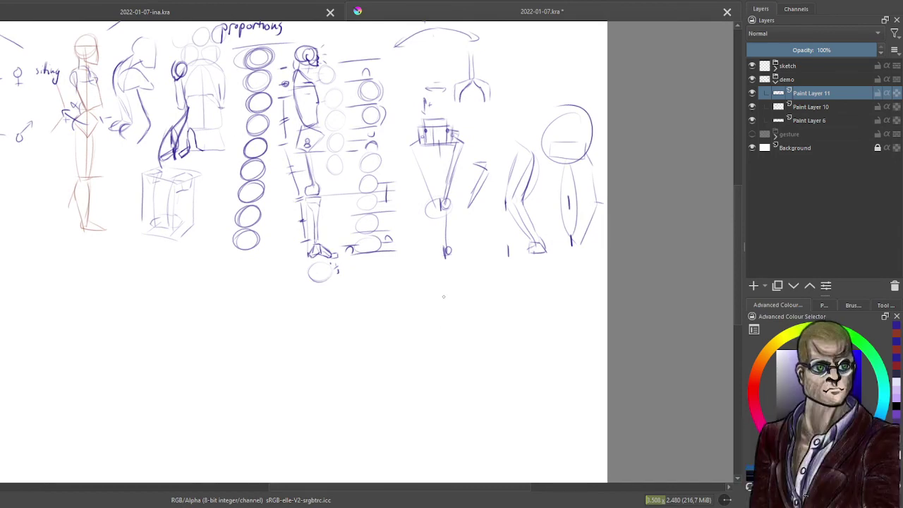
drag(471, 232, 429, 463)
scroll(458, 347, up, 2)
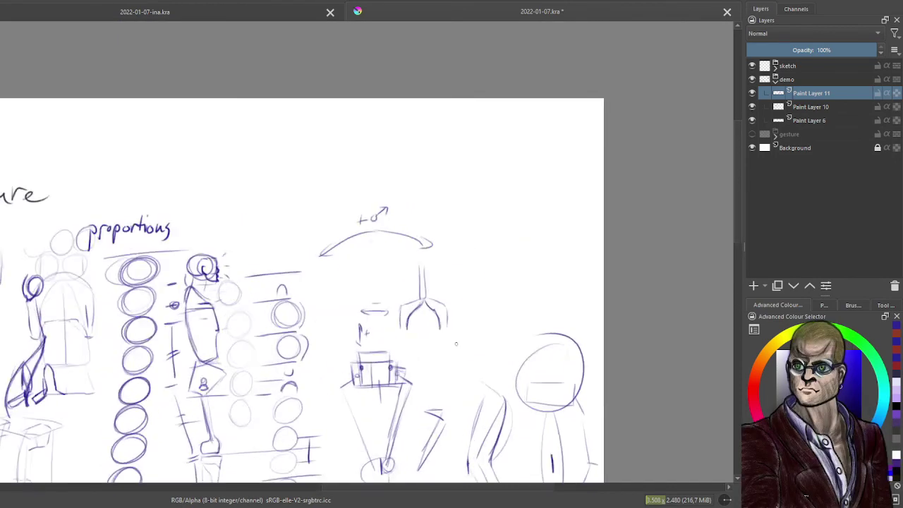
drag(458, 351, 462, 316)
scroll(462, 316, down, 1)
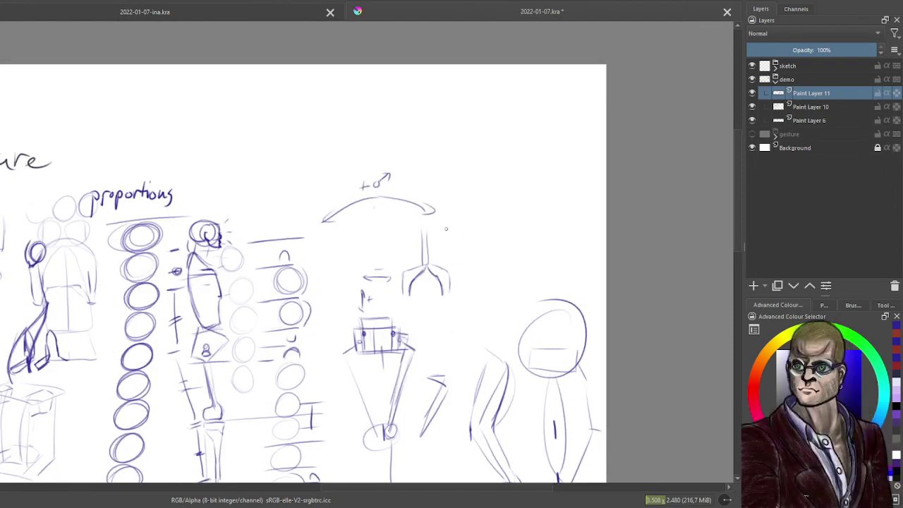
drag(424, 229, 459, 233)
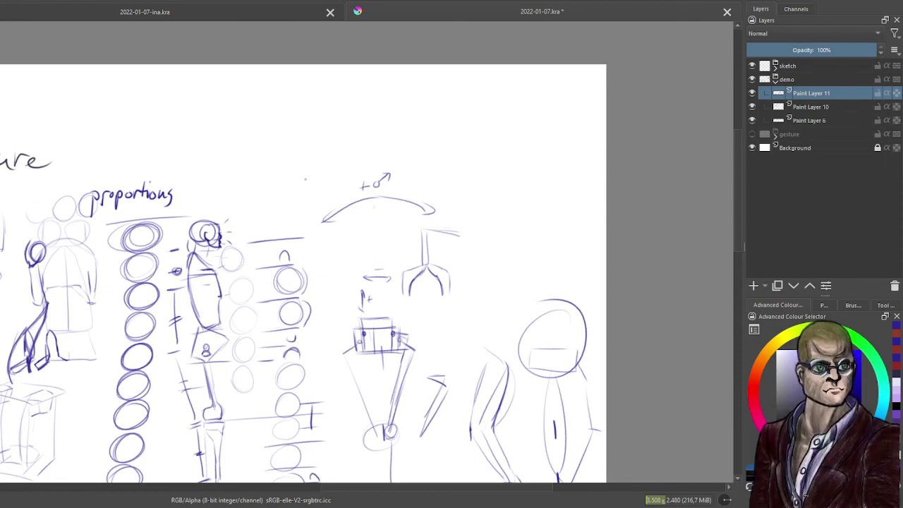
Sketch a large rectangle over a smaller one above the double-headed arc as torso and pelvis blocks, undoing the extra side stroke
mouse_move(305, 179)
mouse_down()
mouse_move(305, 154)
mouse_move(364, 155)
mouse_move(305, 178)
mouse_up()
mouse_move(297, 136)
mouse_down()
mouse_move(295, 83)
mouse_move(375, 81)
mouse_move(374, 139)
mouse_up()
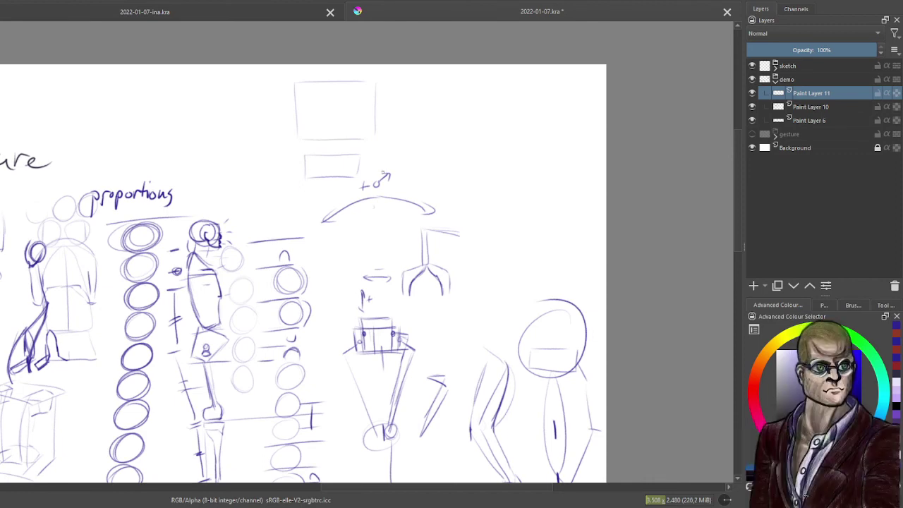
drag(375, 76, 357, 172)
key(ctrl+z)
Draw a tapered trapezoid torso over a small pelvis box, and an hourglass contour between it and the stacked rectangles
mouse_move(231, 170)
mouse_down()
mouse_move(251, 101)
mouse_move(182, 104)
mouse_move(202, 174)
mouse_move(230, 175)
mouse_up()
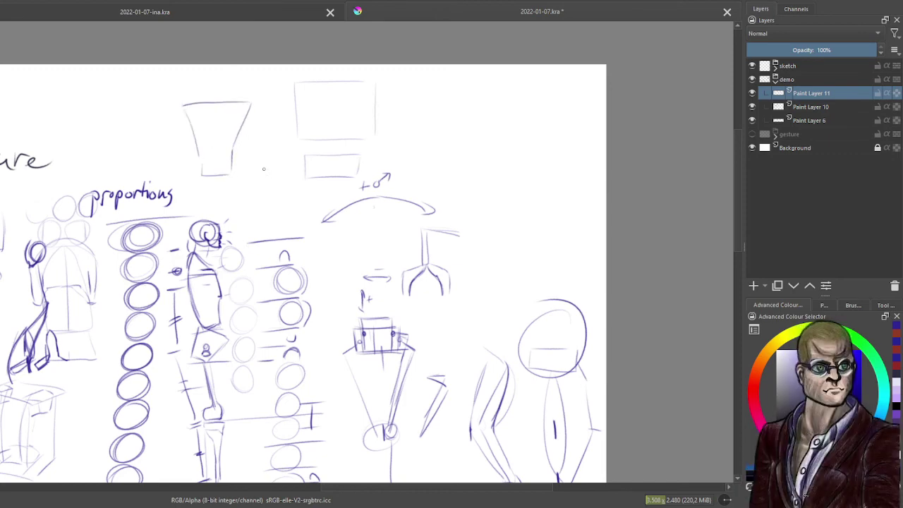
mouse_move(263, 107)
mouse_down()
mouse_move(267, 133)
mouse_move(249, 160)
mouse_up()
mouse_move(289, 108)
mouse_down()
mouse_move(285, 137)
mouse_move(301, 182)
mouse_up()
drag(252, 158, 254, 177)
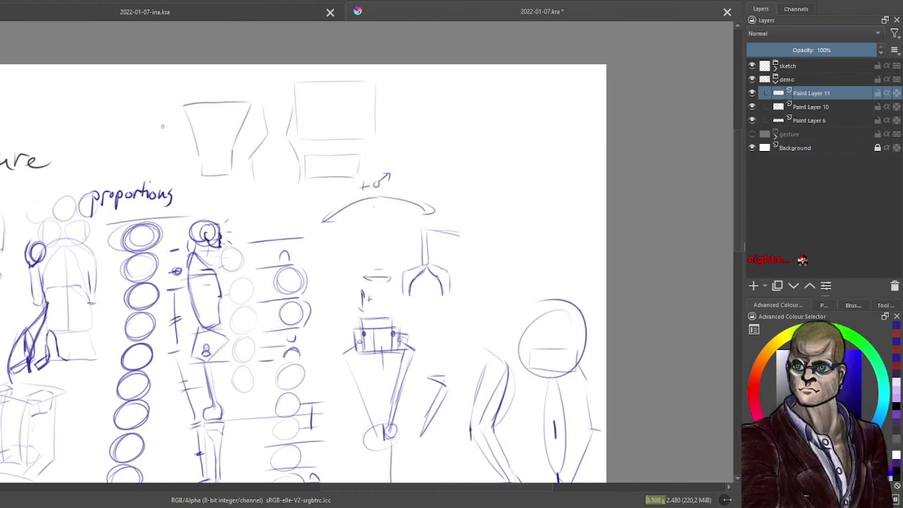
Sketch a straight-sided torso above the proportions heading, with rounded shoulders, chest lines and a ribcage arch
drag(128, 108, 128, 164)
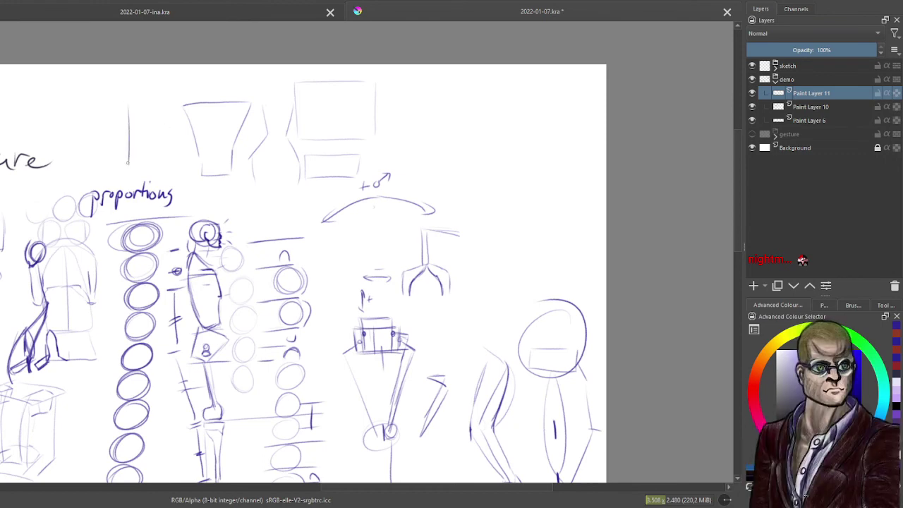
drag(170, 104, 169, 166)
drag(166, 92, 174, 112)
drag(126, 93, 122, 116)
mouse_move(127, 104)
mouse_down()
mouse_move(175, 110)
mouse_move(158, 92)
mouse_move(127, 134)
mouse_up()
mouse_move(171, 110)
mouse_down()
mouse_move(150, 124)
mouse_move(165, 128)
mouse_move(168, 144)
mouse_move(128, 138)
mouse_up()
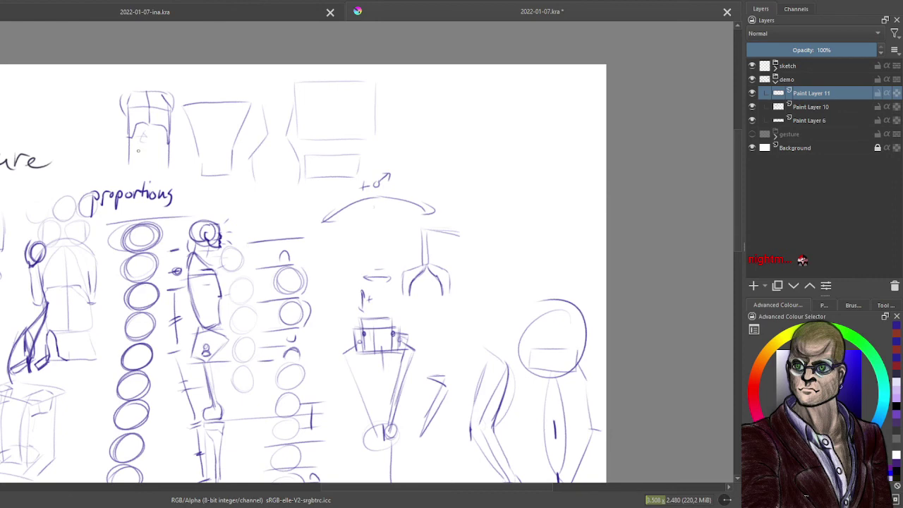
Close off the straight torso's abdomen, add flaring hips below the waist, and darken both shoulder curves
mouse_move(131, 151)
mouse_down()
mouse_move(162, 164)
mouse_move(164, 151)
mouse_move(168, 165)
mouse_up()
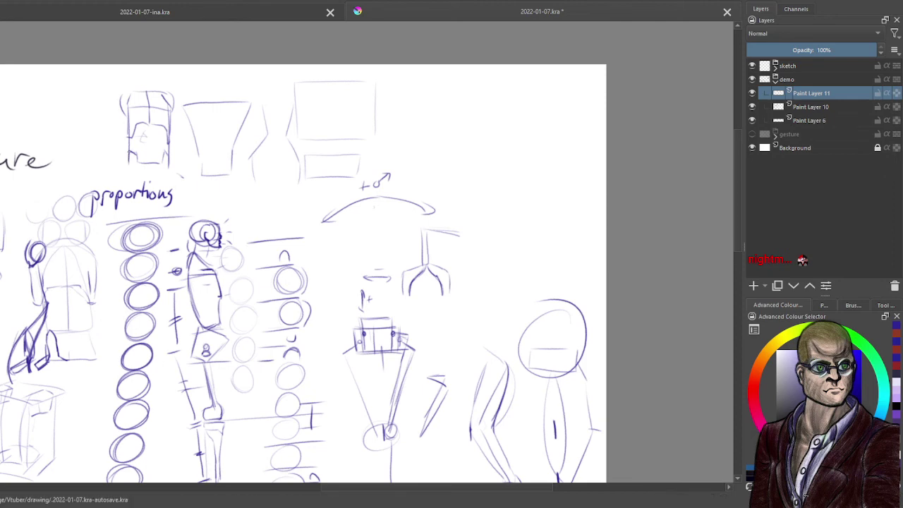
mouse_move(129, 151)
mouse_down()
mouse_move(125, 184)
mouse_move(174, 158)
mouse_move(171, 183)
mouse_up()
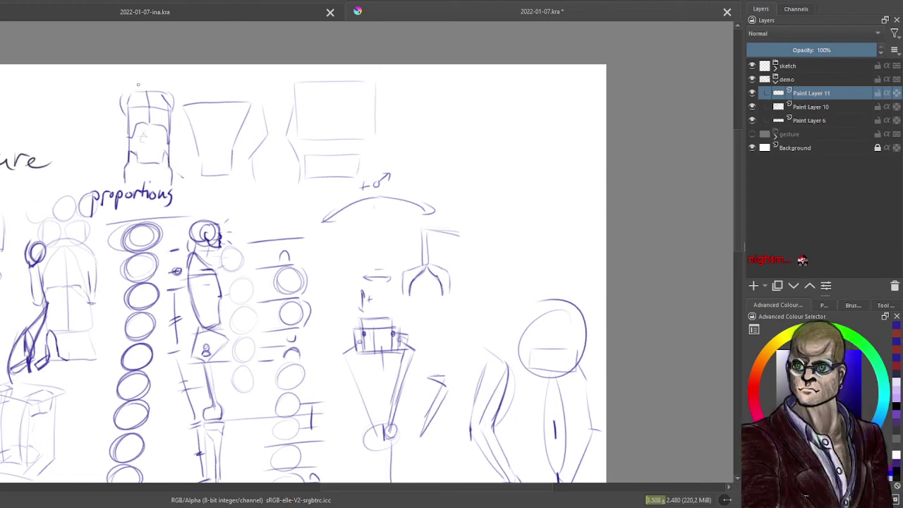
drag(130, 92, 122, 113)
mouse_move(130, 94)
mouse_down()
mouse_move(118, 106)
mouse_move(176, 103)
mouse_move(178, 117)
mouse_up()
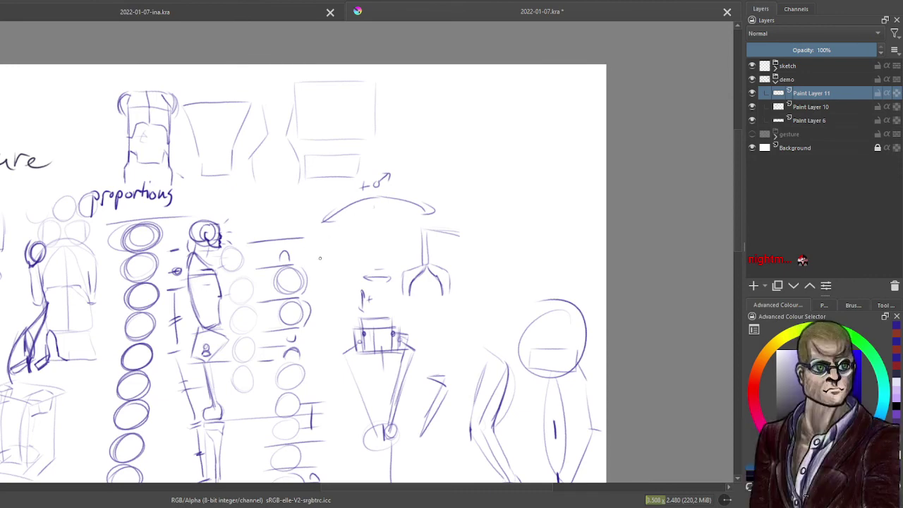
Mark the side-view figure's shoulder joint and sketch an upper arm with a circled shoulder joint beside two stacked measuring ovals
drag(197, 268, 204, 270)
drag(314, 272, 323, 318)
mouse_move(330, 259)
mouse_down()
mouse_move(329, 268)
mouse_move(332, 259)
mouse_up()
drag(335, 270, 339, 307)
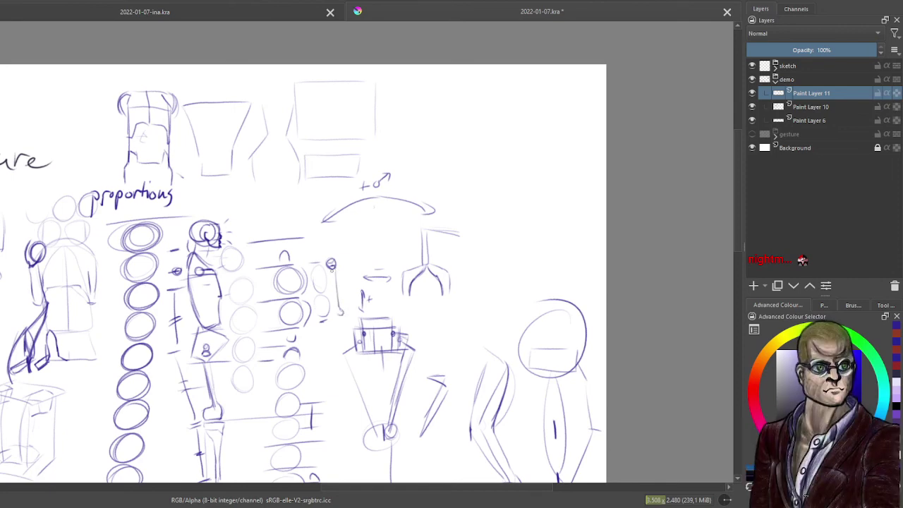
drag(331, 270, 336, 312)
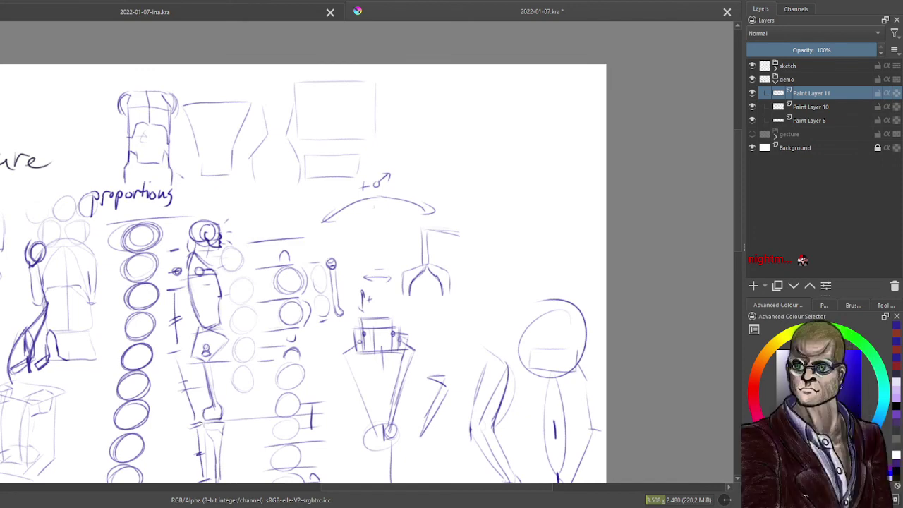
Round off the side-view figure's knee joint and add slanted marker lines beside the knee and shin
mouse_move(202, 410)
mouse_down()
mouse_move(198, 426)
mouse_move(219, 424)
mouse_up()
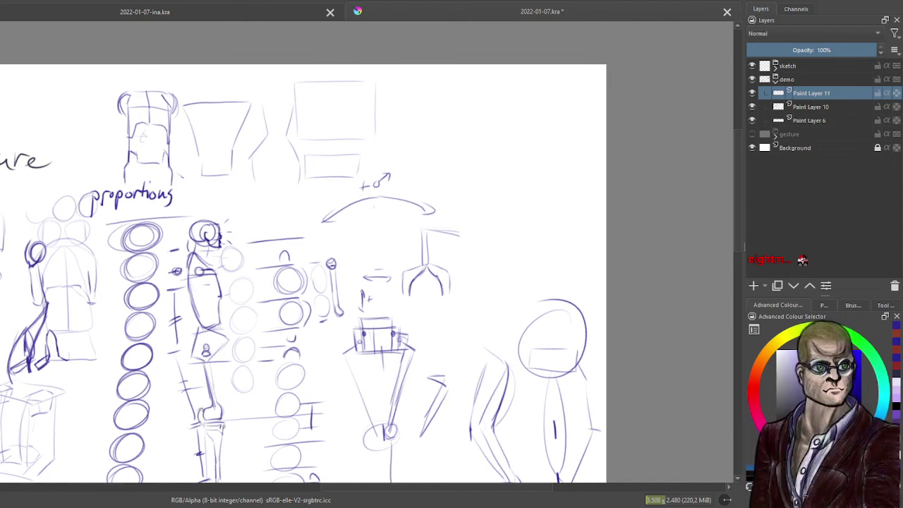
mouse_move(185, 400)
mouse_down()
mouse_move(195, 408)
mouse_move(186, 401)
mouse_move(167, 415)
mouse_move(167, 456)
mouse_move(192, 465)
mouse_up()
Add two more measuring ovals below the pair beside the upper arm and sketch the forearm down from the elbow
mouse_move(323, 329)
mouse_down()
mouse_move(331, 332)
mouse_move(326, 357)
mouse_up()
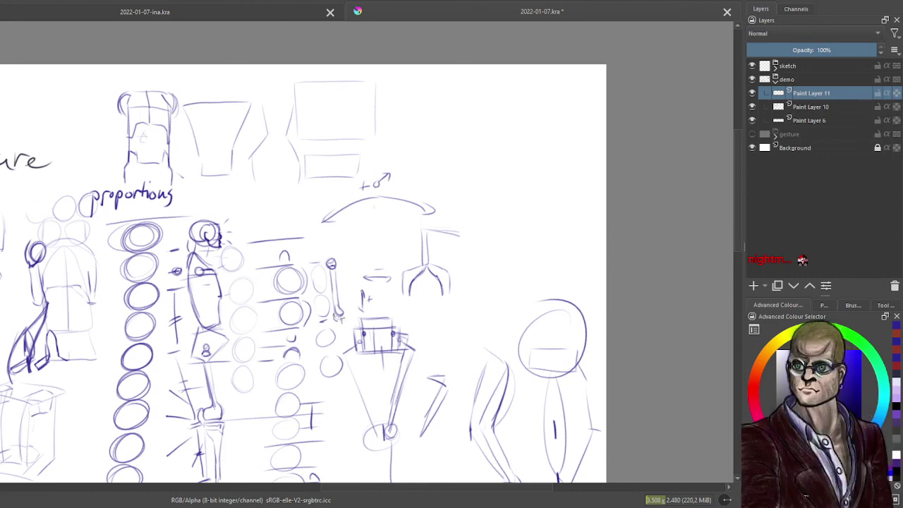
drag(341, 322, 345, 354)
drag(344, 305, 348, 272)
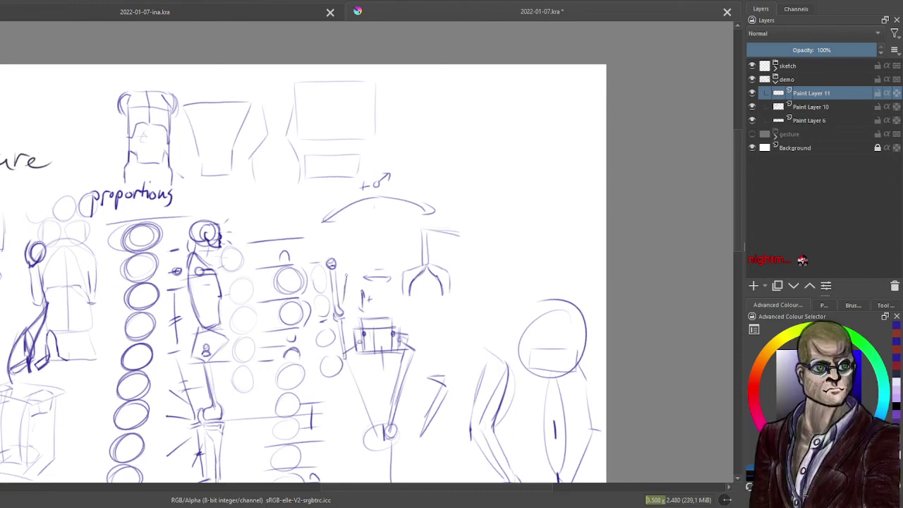
mouse_move(351, 303)
mouse_down()
mouse_move(367, 297)
mouse_move(368, 326)
mouse_move(347, 312)
mouse_move(352, 255)
mouse_move(320, 209)
mouse_up()
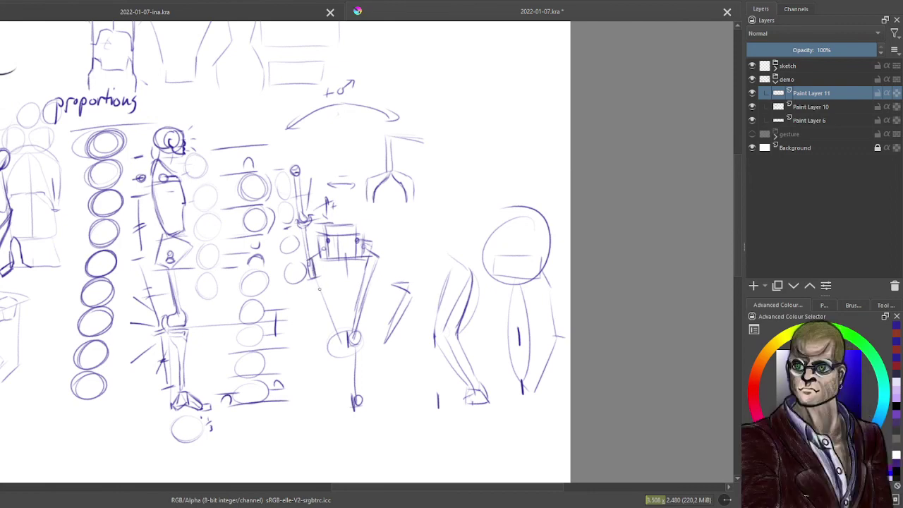
Undo the latest strokes of the hand block at the end of the forearm
mouse_move(292, 266)
mouse_down()
mouse_move(296, 285)
mouse_move(276, 281)
mouse_move(292, 285)
mouse_up()
key(ctrl+z)
key(ctrl+z)
key(ctrl+z)
key(ctrl+z)
key(ctrl+z)
key(ctrl+z)
key(ctrl+z)
key(ctrl+z)
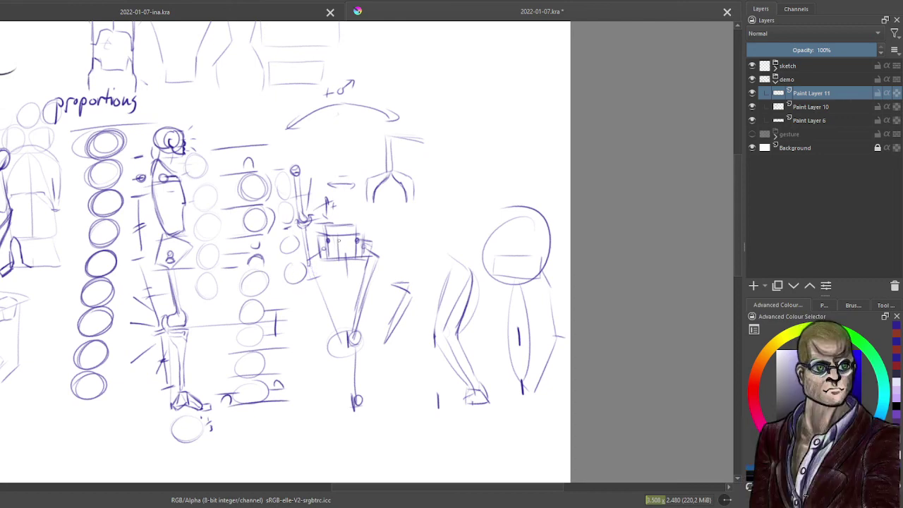
Redraw the hand as a short, narrow block at the wrist and darken it along with the lower forearm
drag(311, 268, 309, 281)
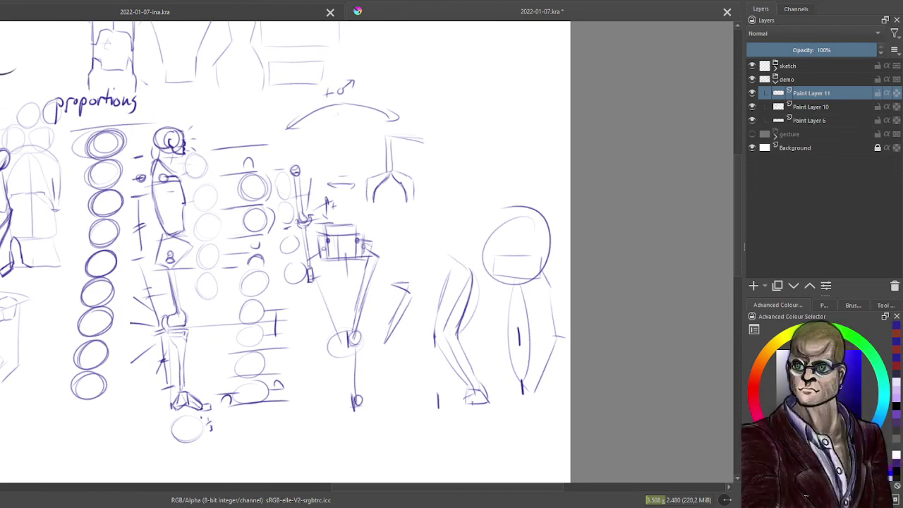
drag(309, 261, 311, 277)
drag(310, 264, 311, 278)
drag(306, 244, 308, 261)
Erase the two ovals beside the forearm, redraw them with the sketching brush, and mark the finger length below the hand
click(824, 305)
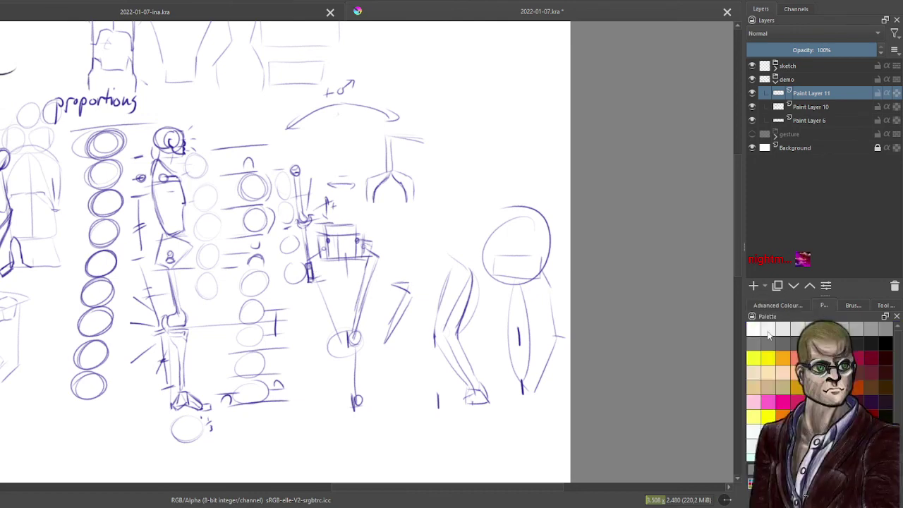
click(852, 305)
click(780, 350)
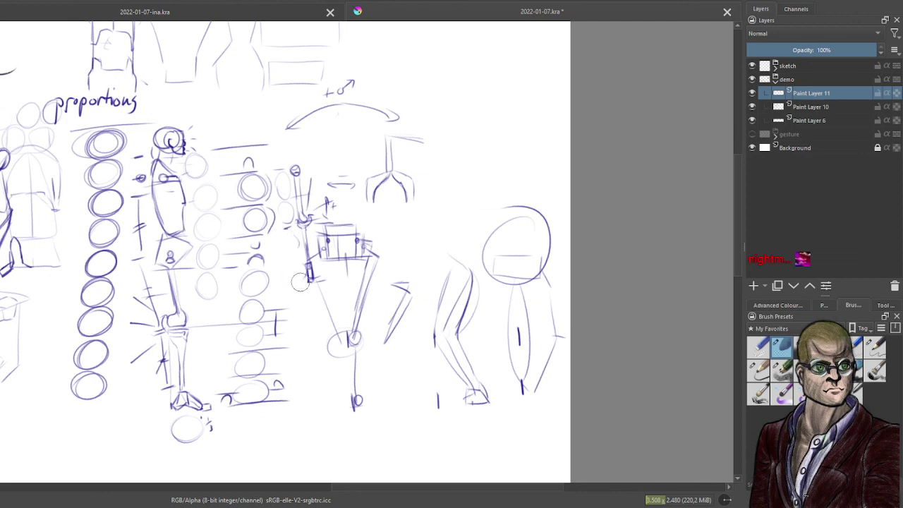
click(874, 345)
mouse_move(281, 233)
mouse_down()
mouse_move(280, 249)
mouse_move(289, 235)
mouse_up()
drag(280, 276, 299, 242)
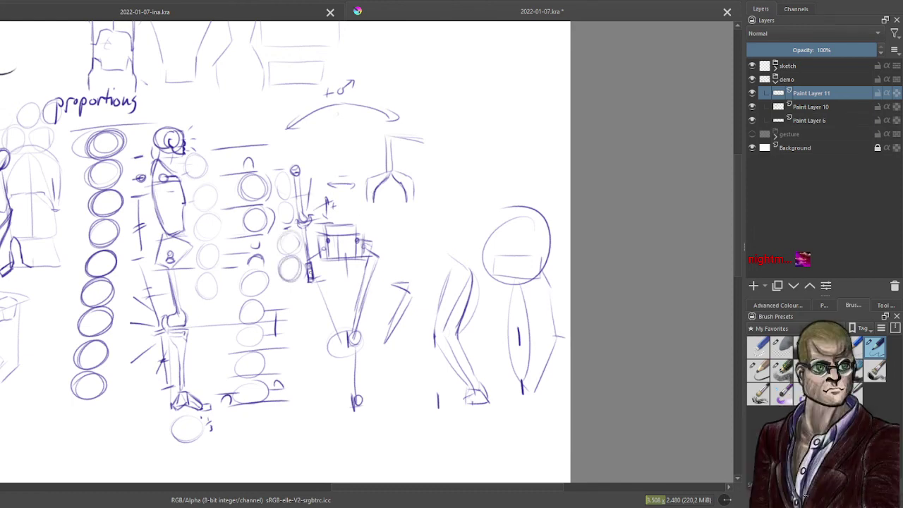
drag(291, 271, 299, 269)
drag(309, 282, 313, 301)
Sketch a long horizontal forearm bar above the large head oval, label it "forearm" and add an upright palm with an arc
mouse_move(446, 181)
mouse_down()
mouse_move(481, 177)
mouse_move(445, 181)
mouse_move(512, 171)
mouse_up()
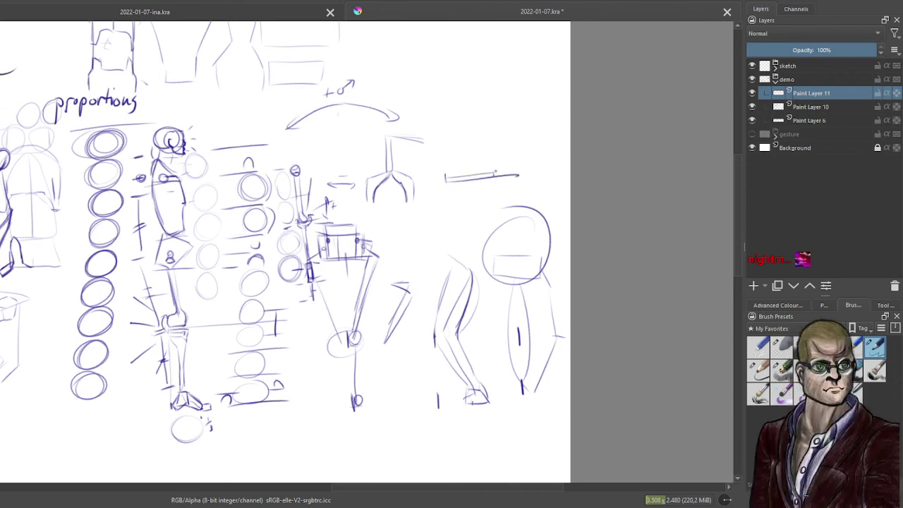
drag(521, 170, 545, 171)
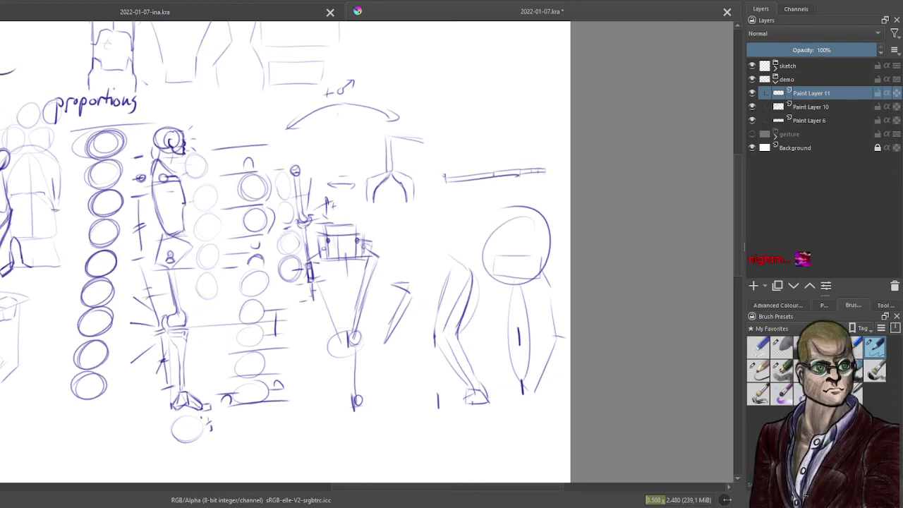
drag(446, 197, 496, 204)
mouse_move(492, 162)
mouse_down()
mouse_move(507, 182)
mouse_move(491, 148)
mouse_move(516, 156)
mouse_move(520, 171)
mouse_move(507, 148)
mouse_up()
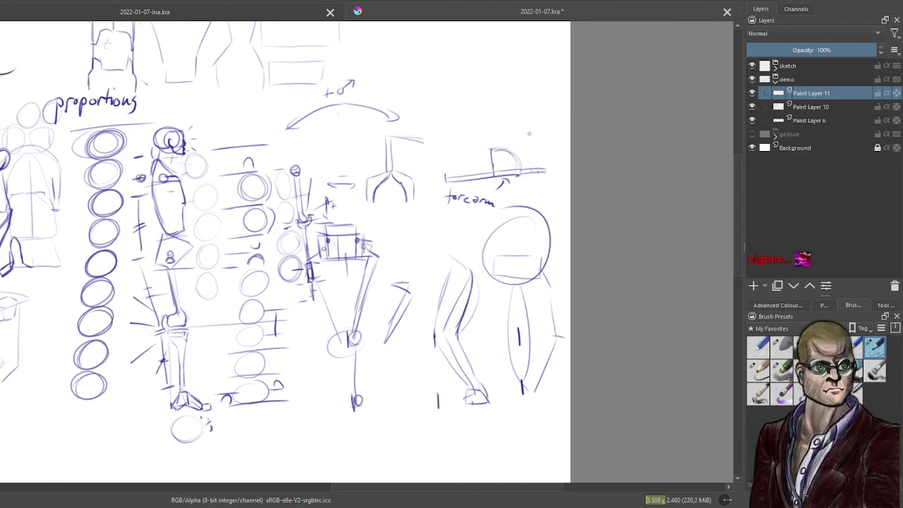
Label the folded hand diagram with arrows reading "palm" and "wrist"
drag(522, 131, 500, 158)
mouse_move(525, 121)
mouse_down()
mouse_move(543, 123)
mouse_move(530, 131)
mouse_move(555, 132)
mouse_up()
key(ctrl+z)
key(ctrl+z)
mouse_move(497, 182)
mouse_down()
mouse_move(505, 202)
mouse_move(538, 199)
mouse_up()
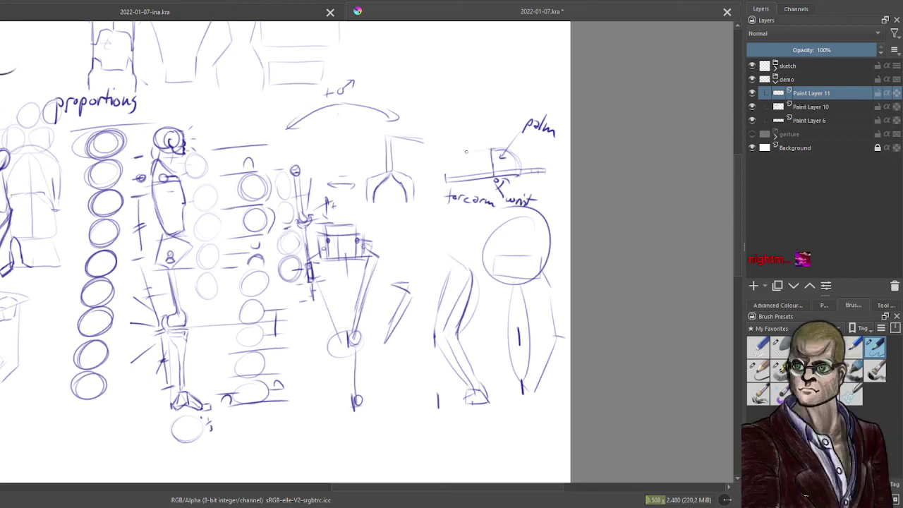
Draw a ticked finger line from the top of the palm and label it with a downward arrow reading "1st. kn"
drag(464, 152, 493, 148)
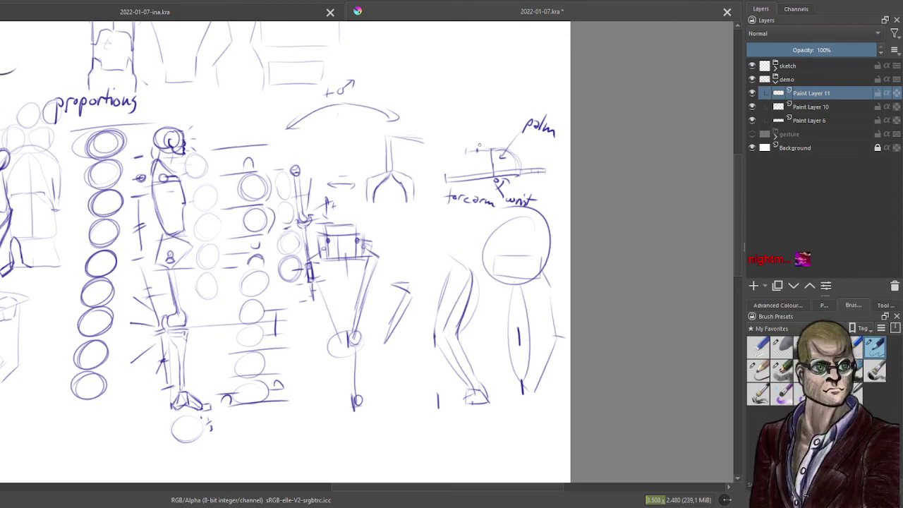
drag(482, 125, 483, 141)
drag(480, 137, 483, 143)
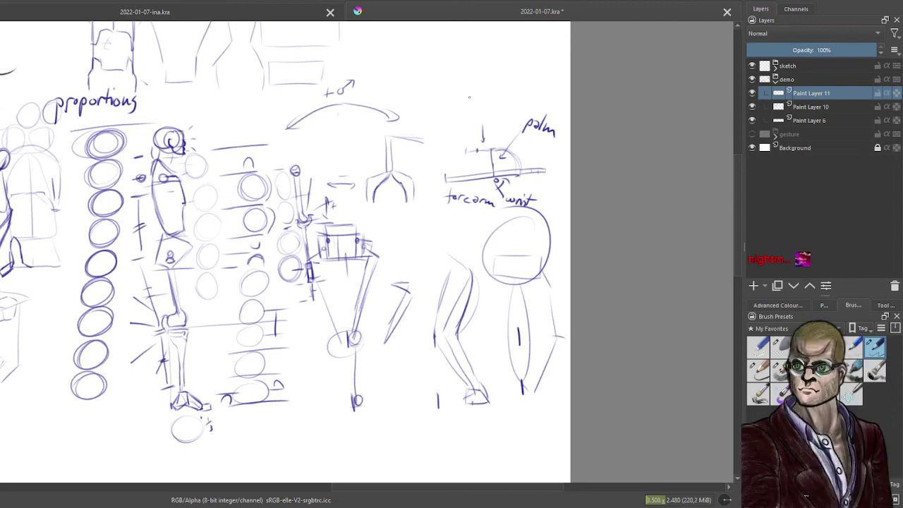
drag(470, 98, 472, 110)
mouse_move(477, 97)
mouse_down()
mouse_move(478, 110)
mouse_move(483, 102)
mouse_move(492, 110)
mouse_up()
click(484, 108)
drag(497, 100, 508, 110)
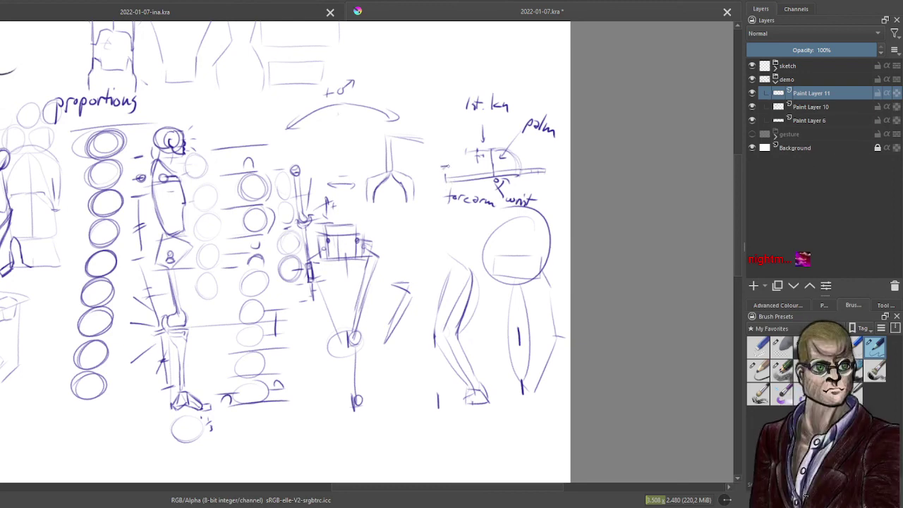
Darken the bent palm, forearm top and curled knuckle, and draw a tall rounded outline at the forearm's elbow end
mouse_move(444, 167)
mouse_down()
mouse_move(494, 179)
mouse_move(498, 156)
mouse_up()
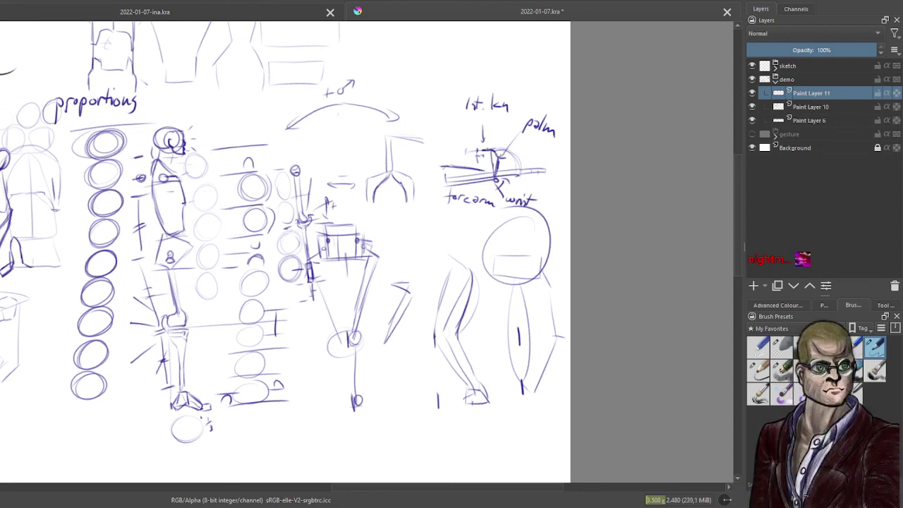
mouse_move(494, 149)
mouse_down()
mouse_move(483, 150)
mouse_move(488, 163)
mouse_move(492, 158)
mouse_up()
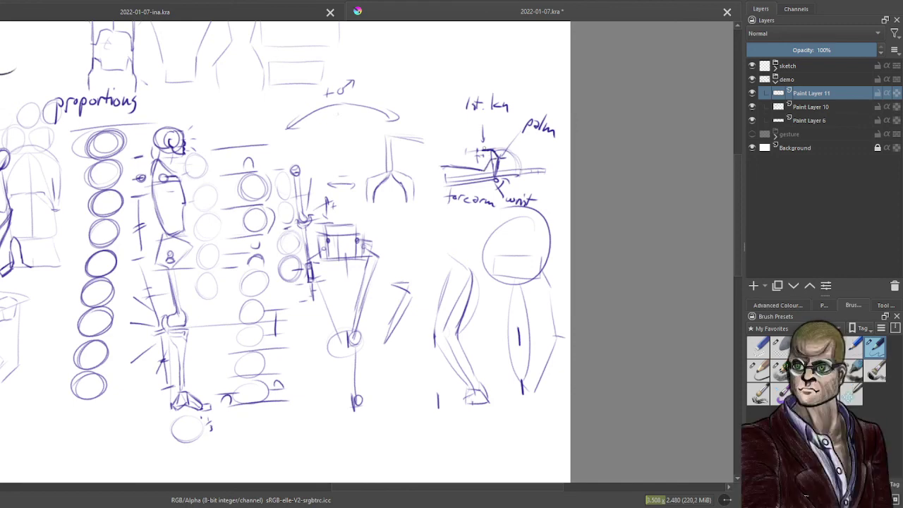
key(ctrl+z)
drag(485, 161, 489, 149)
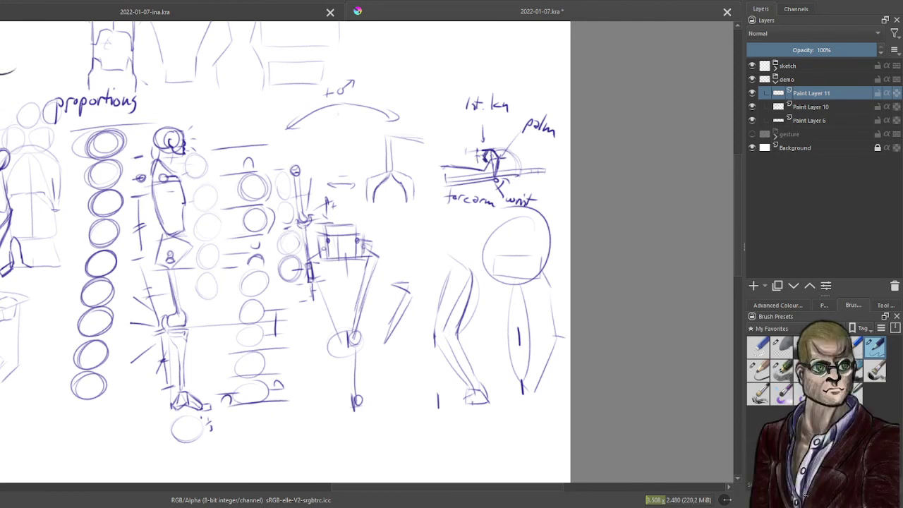
drag(486, 153, 496, 154)
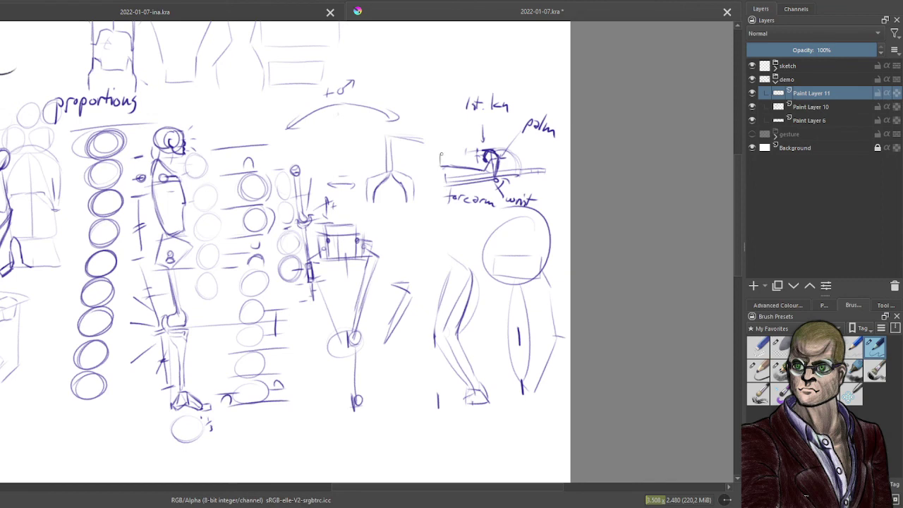
drag(441, 117, 443, 170)
mouse_move(439, 111)
mouse_down()
mouse_move(412, 125)
mouse_move(423, 113)
mouse_move(416, 168)
mouse_move(421, 189)
mouse_move(443, 189)
mouse_up()
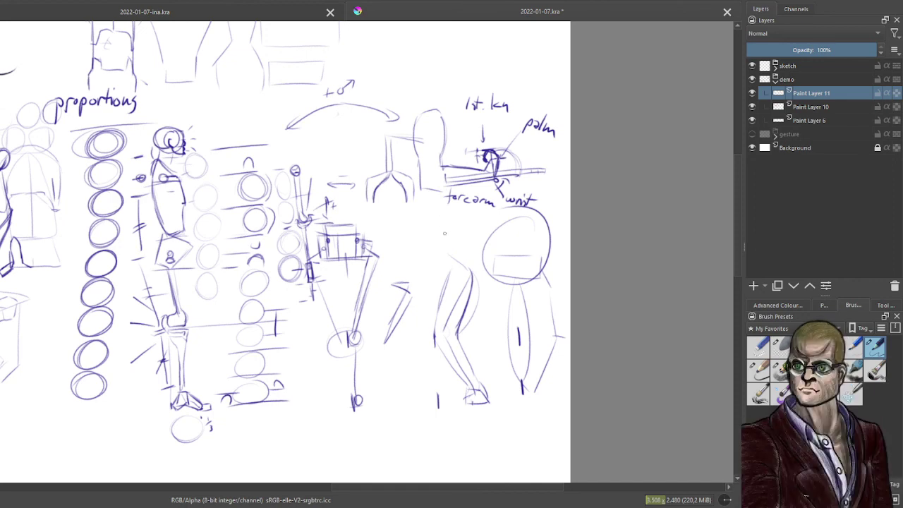
Sketch a bent arm beside the torso shapes, with a circled shoulder, angled elbow, hand block and small shoulder arrow
scroll(442, 233, down, 2)
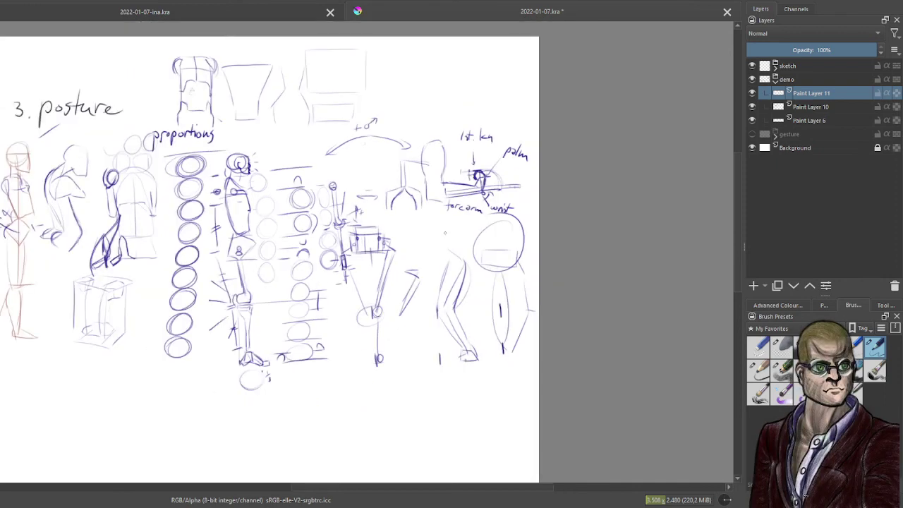
drag(398, 183, 378, 269)
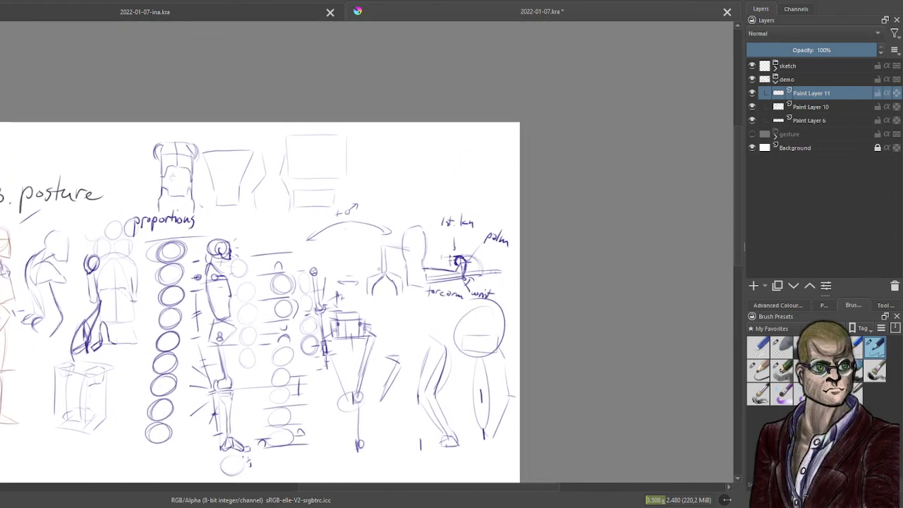
scroll(415, 200, up, 1)
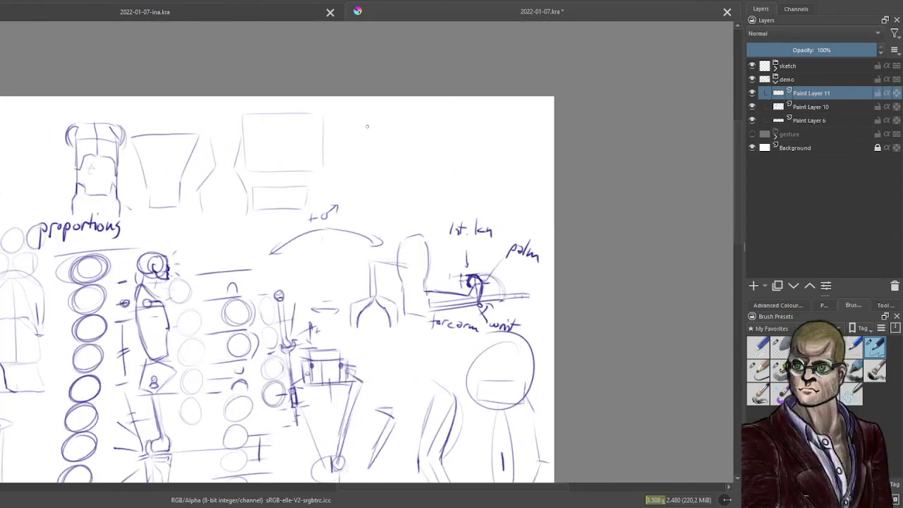
mouse_move(364, 128)
mouse_down()
mouse_move(385, 152)
mouse_move(368, 137)
mouse_move(404, 169)
mouse_up()
drag(399, 170, 432, 142)
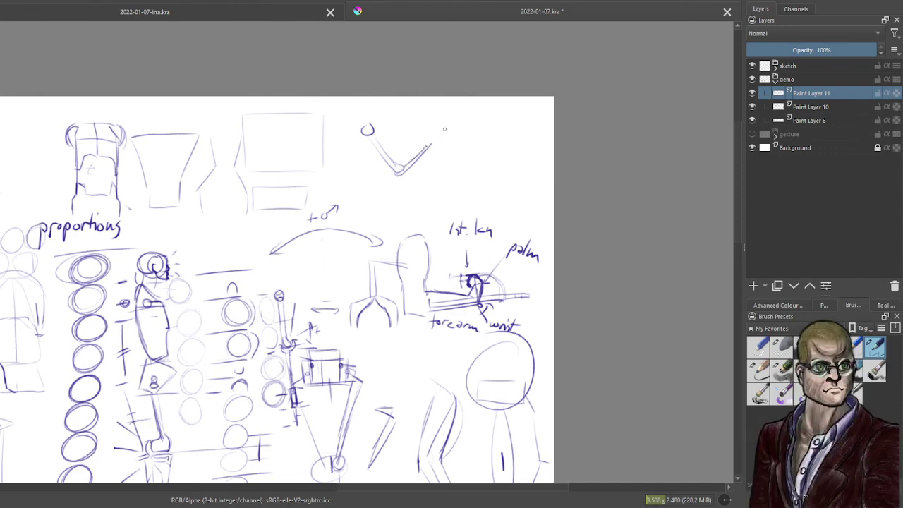
mouse_move(425, 145)
mouse_down()
mouse_move(437, 128)
mouse_move(433, 149)
mouse_move(425, 146)
mouse_up()
drag(374, 130, 383, 128)
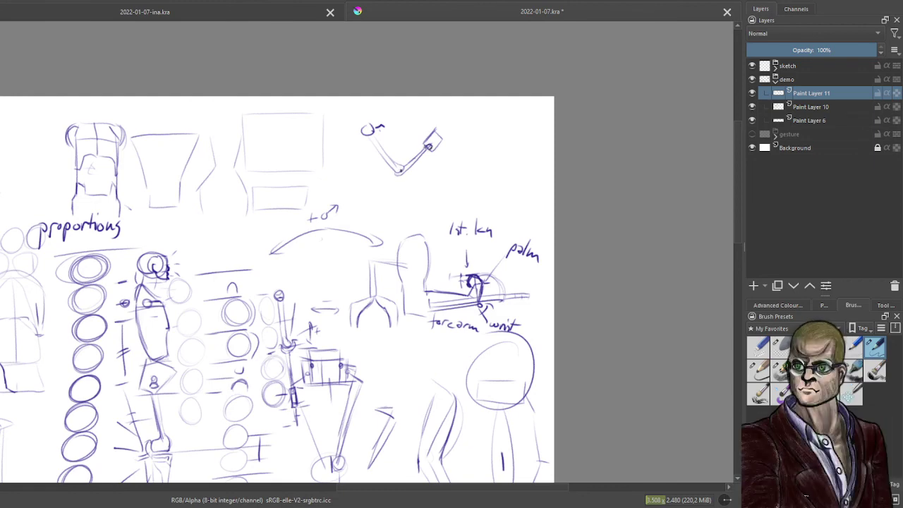
Darken the bent arm's forearm and strengthen the inner line of its upper arm
mouse_move(409, 163)
mouse_down()
mouse_move(428, 147)
mouse_move(405, 167)
mouse_up()
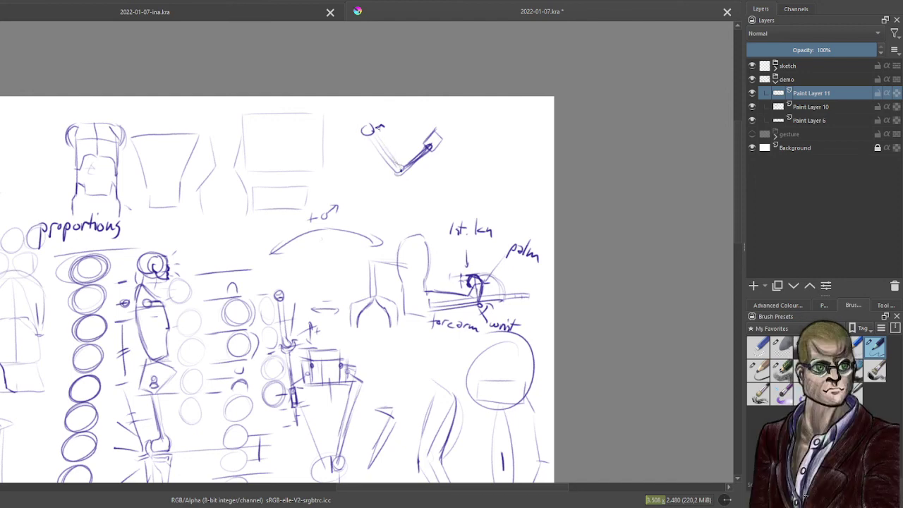
mouse_move(399, 161)
mouse_down()
mouse_move(384, 138)
mouse_move(399, 169)
mouse_up()
key(ctrl+z)
key(ctrl+z)
drag(384, 136, 402, 170)
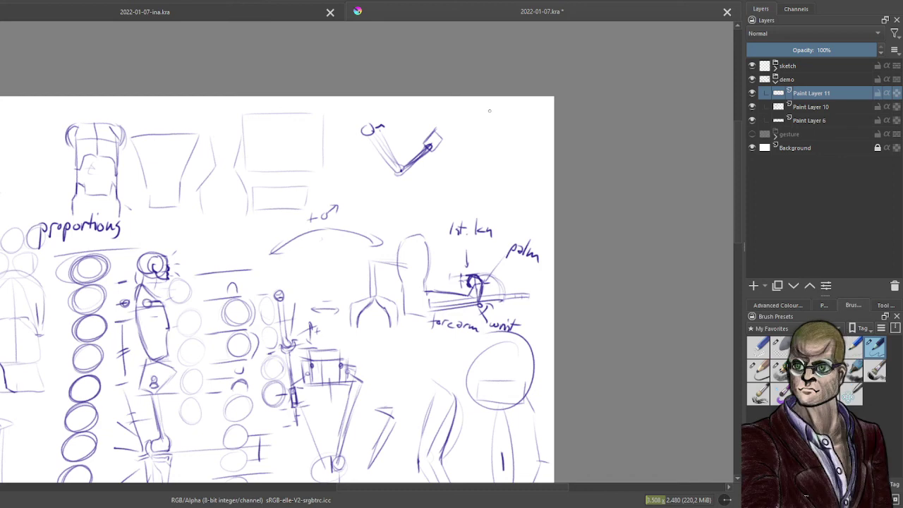
Sketch two small boxes joined by a vertical line, with a curved band bulging out along one side
mouse_move(490, 110)
mouse_down()
mouse_move(498, 109)
mouse_move(488, 121)
mouse_move(496, 118)
mouse_up()
mouse_move(488, 117)
mouse_down()
mouse_move(498, 121)
mouse_move(491, 164)
mouse_move(497, 160)
mouse_up()
mouse_move(499, 160)
mouse_down()
mouse_move(487, 177)
mouse_move(498, 176)
mouse_up()
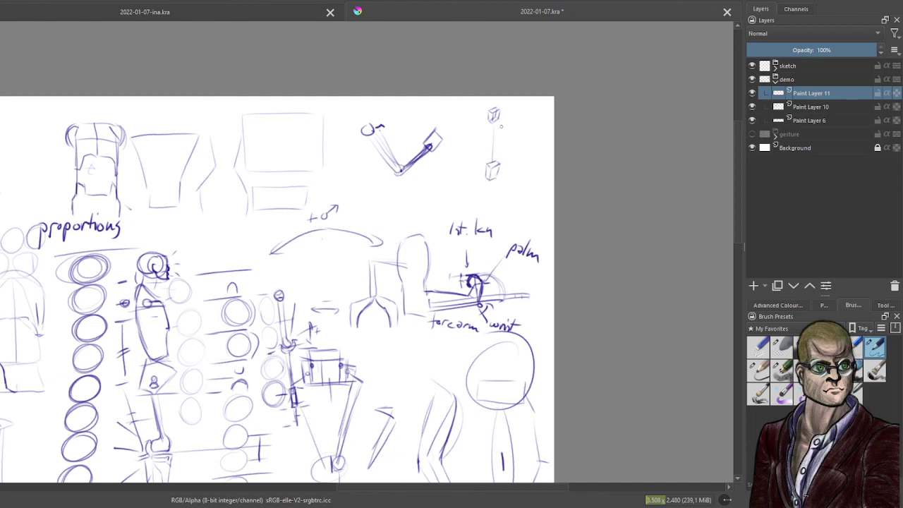
mouse_move(499, 120)
mouse_down()
mouse_move(499, 161)
mouse_move(509, 142)
mouse_move(493, 166)
mouse_up()
key(ctrl+z)
key(ctrl+z)
mouse_move(495, 131)
mouse_down()
mouse_move(493, 168)
mouse_move(505, 145)
mouse_move(500, 165)
mouse_up()
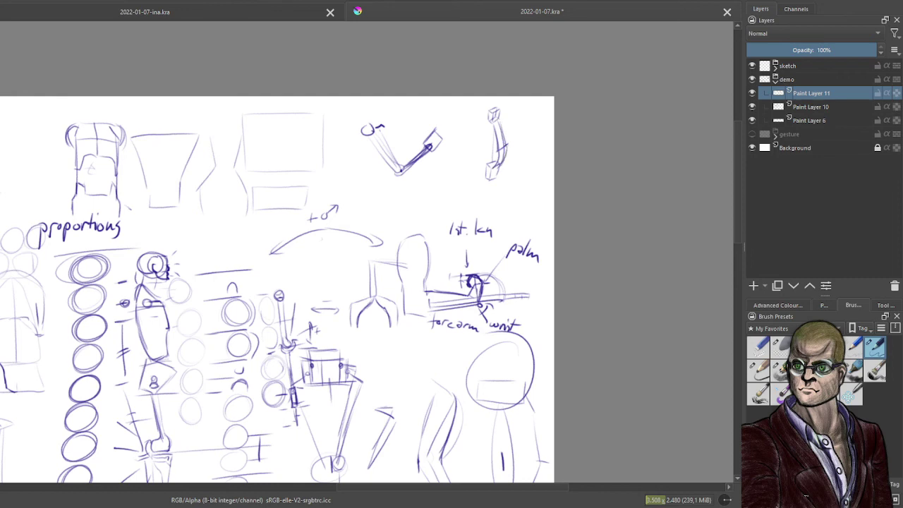
Add a bulging outline on the opposite side of the joined boxes and curved brackets beside both ends
drag(491, 121, 490, 169)
key(ctrl+z)
drag(490, 123, 490, 168)
drag(492, 123, 491, 167)
drag(488, 120, 489, 165)
drag(511, 108, 512, 125)
drag(508, 167, 503, 184)
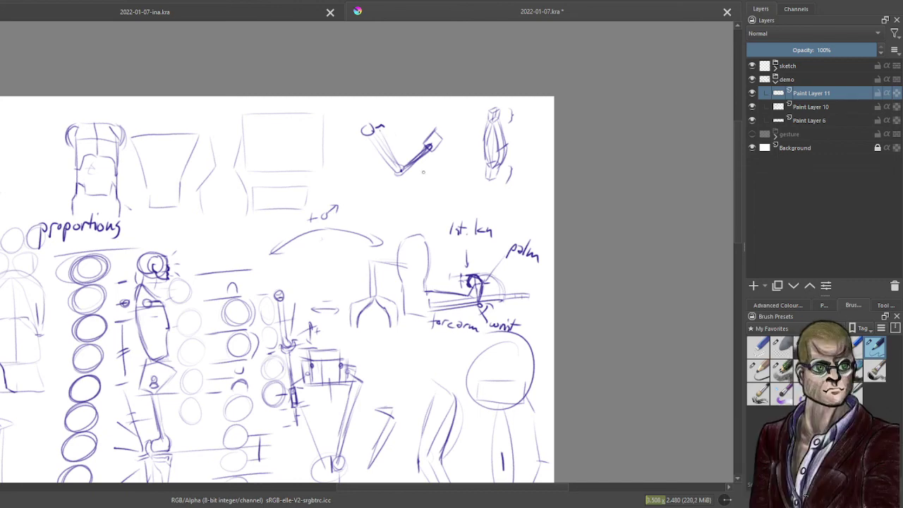
Draw the bent arm's upper-arm muscle in dark red on Paint Layer 10
click(810, 107)
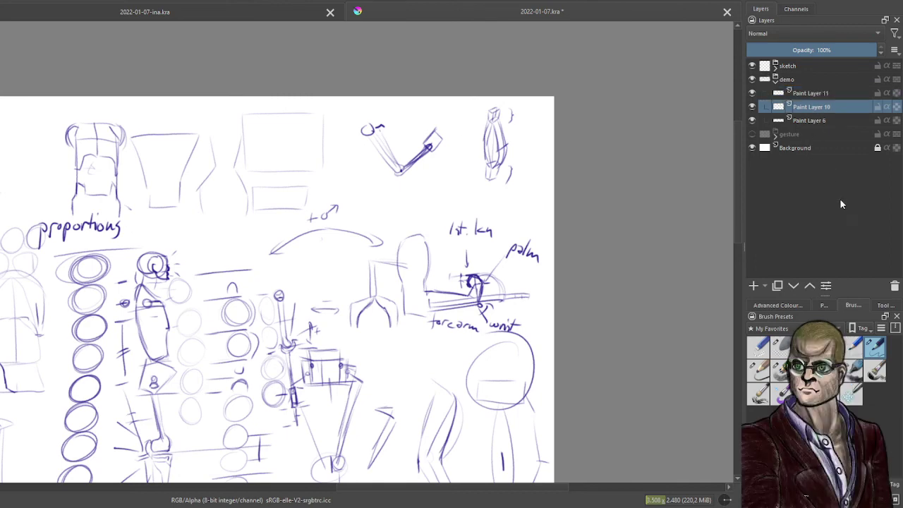
click(792, 308)
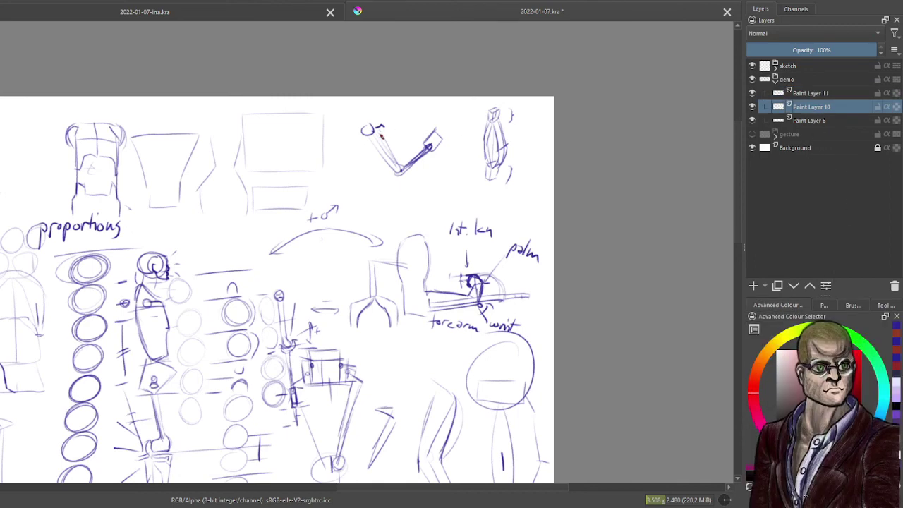
drag(381, 135, 400, 166)
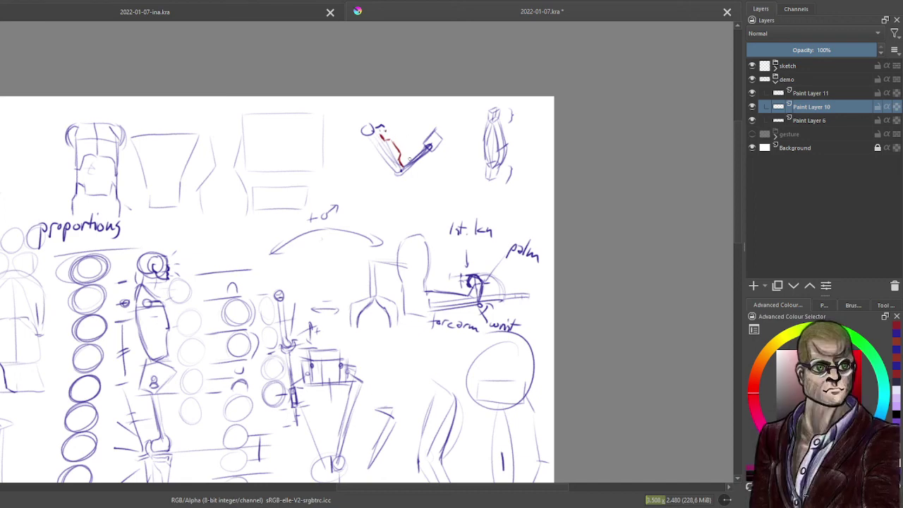
drag(386, 131, 410, 151)
scroll(406, 143, down, 1)
drag(152, 266, 399, 236)
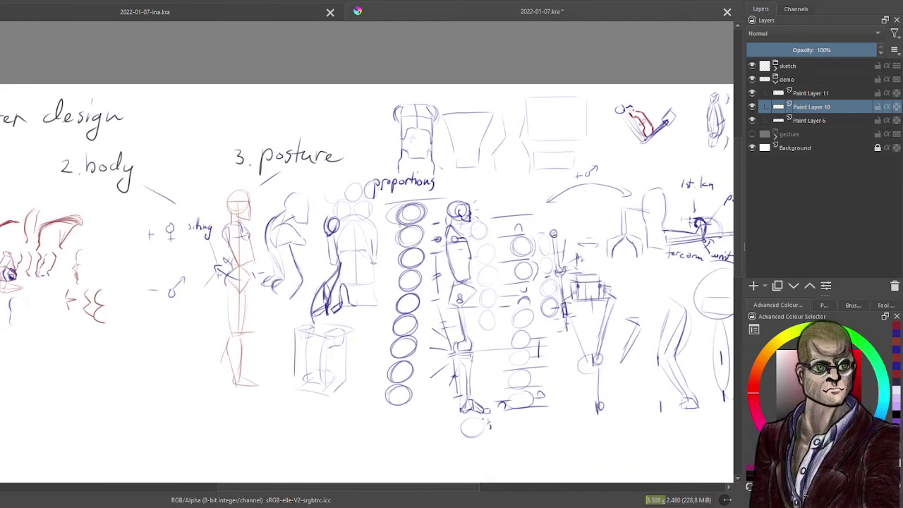
scroll(399, 235, down, 1)
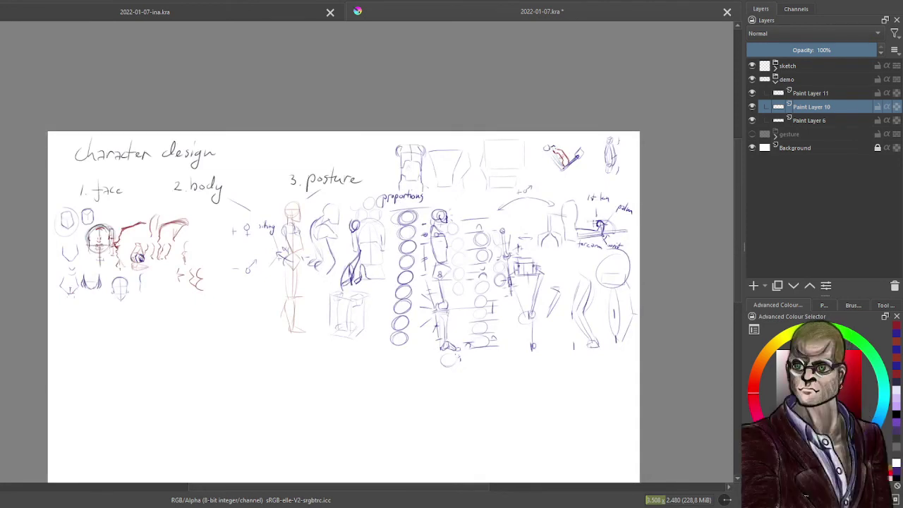